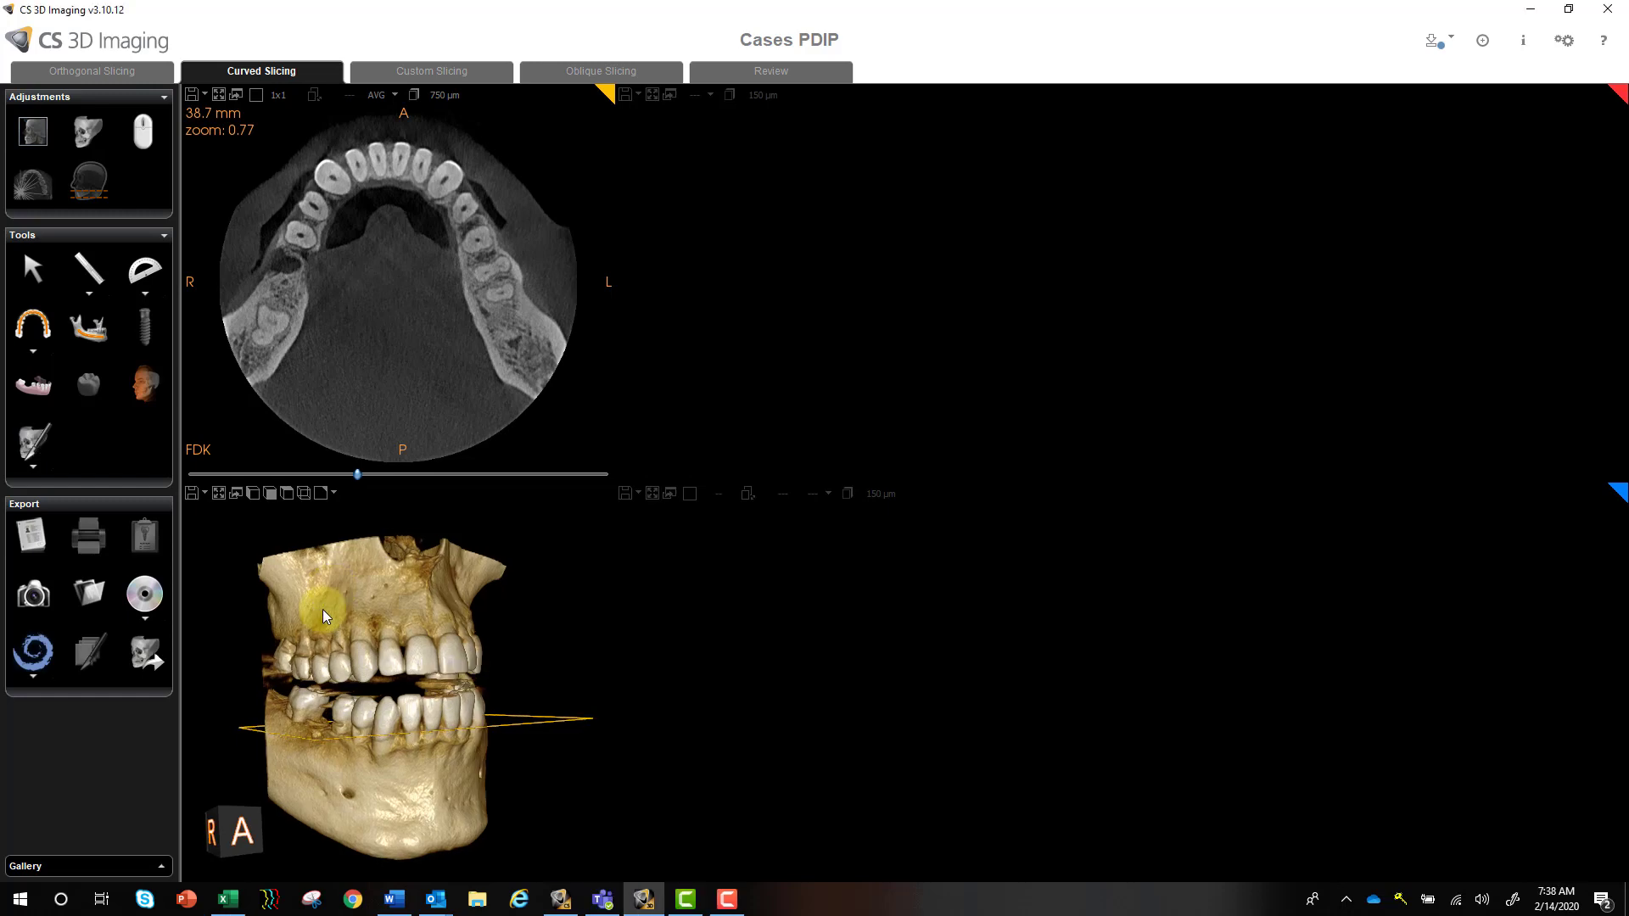
Show the 3D slice plane as a wireframe and set the axial slice to 31.9 mm through the lower jaw
{"action": "left_click_drag", "start_coordinate": [322, 609], "coordinate": [350, 613]}
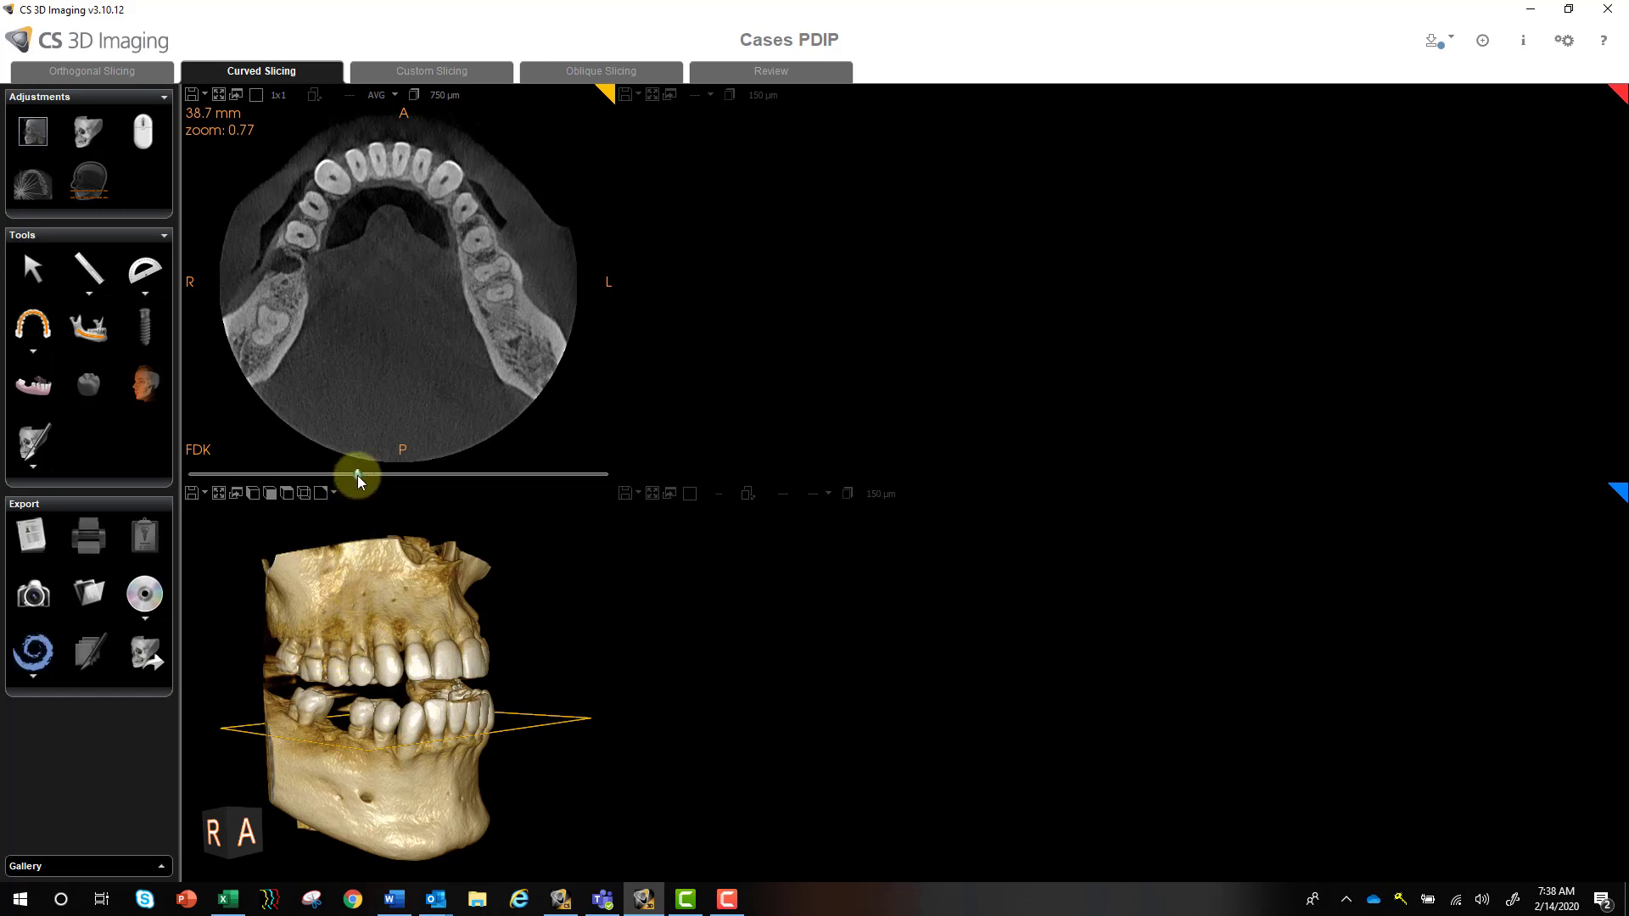
{"action": "mouse_move", "coordinate": [358, 475]}
{"action": "left_mouse_down"}
{"action": "mouse_move", "coordinate": [314, 477]}
{"action": "mouse_move", "coordinate": [356, 477]}
{"action": "left_mouse_up"}
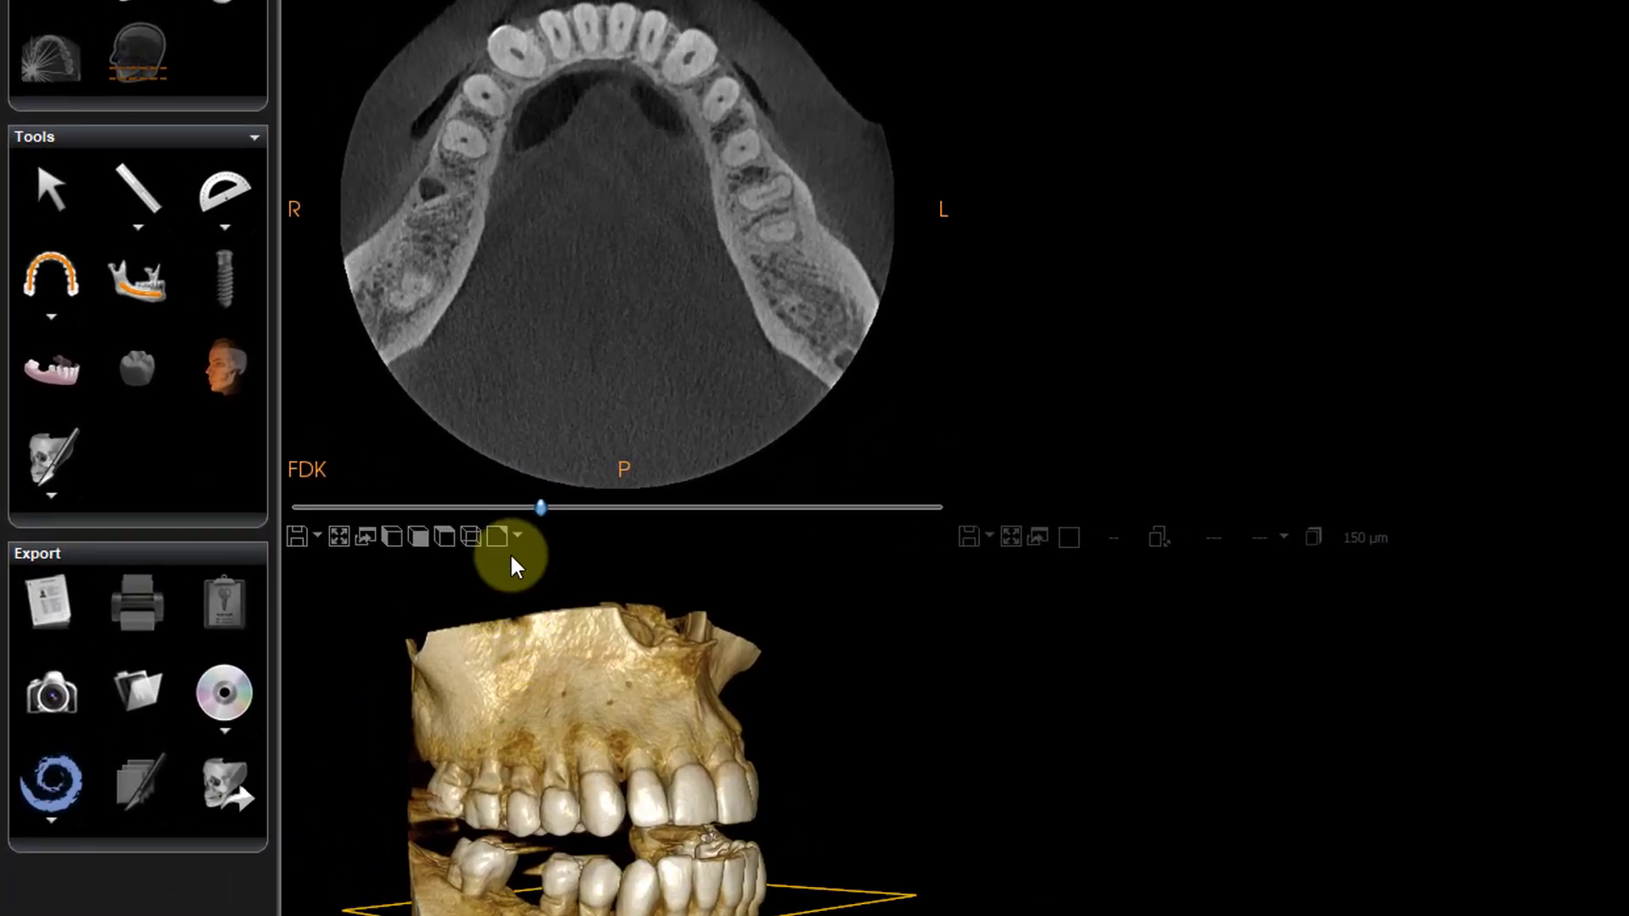
{"action": "left_click", "coordinate": [502, 540]}
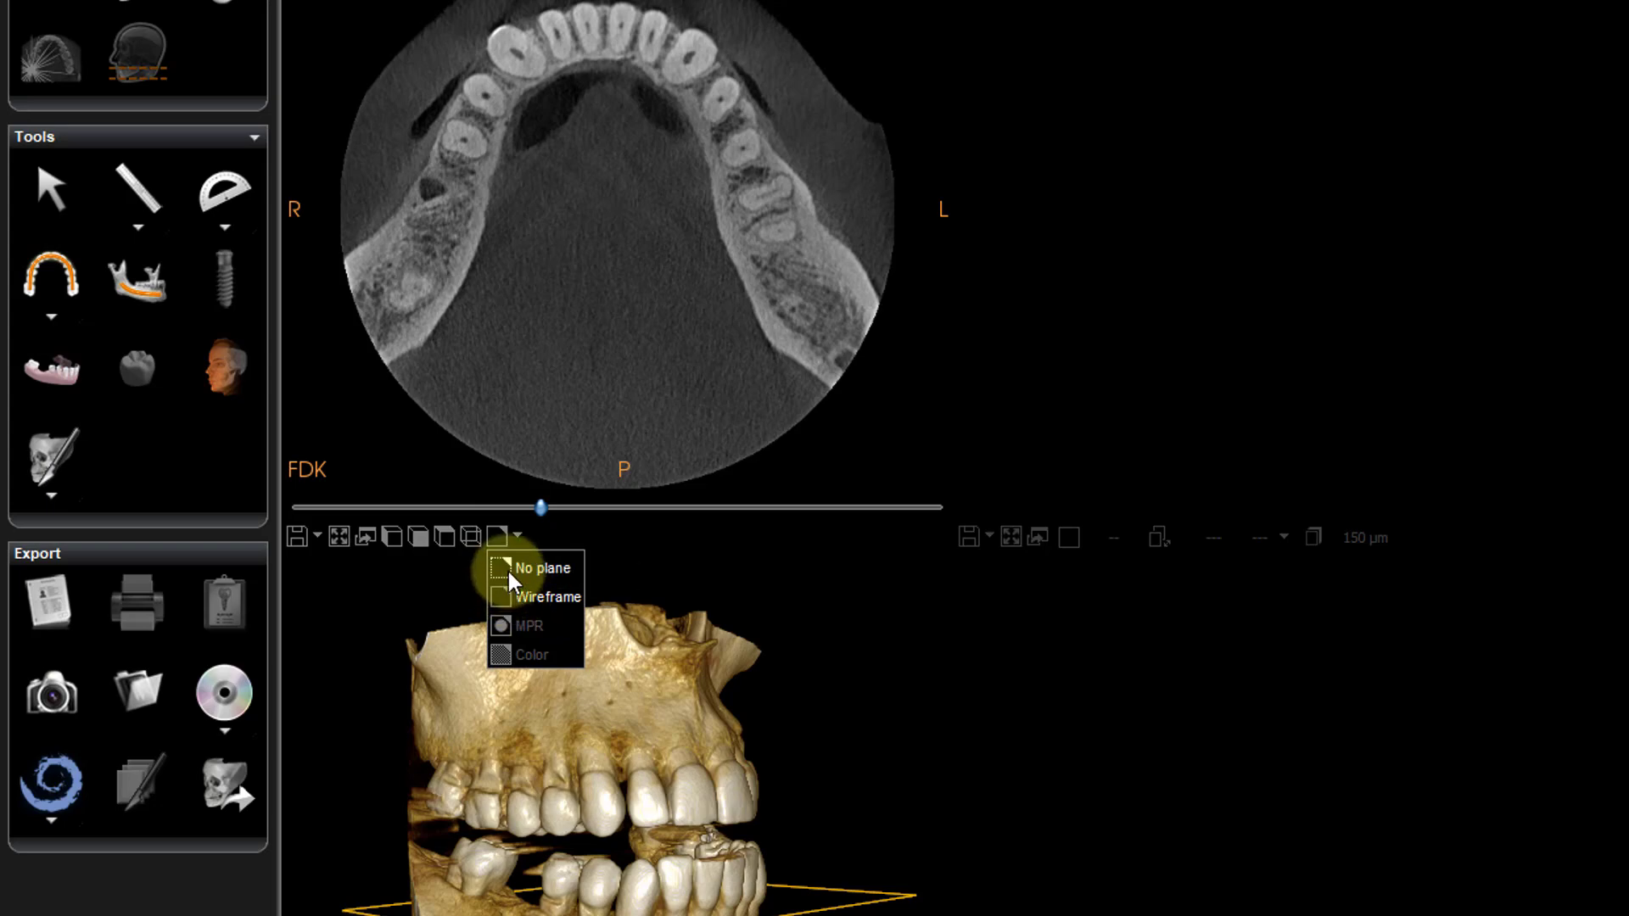
{"action": "left_click", "coordinate": [508, 569]}
{"action": "left_click", "coordinate": [499, 534]}
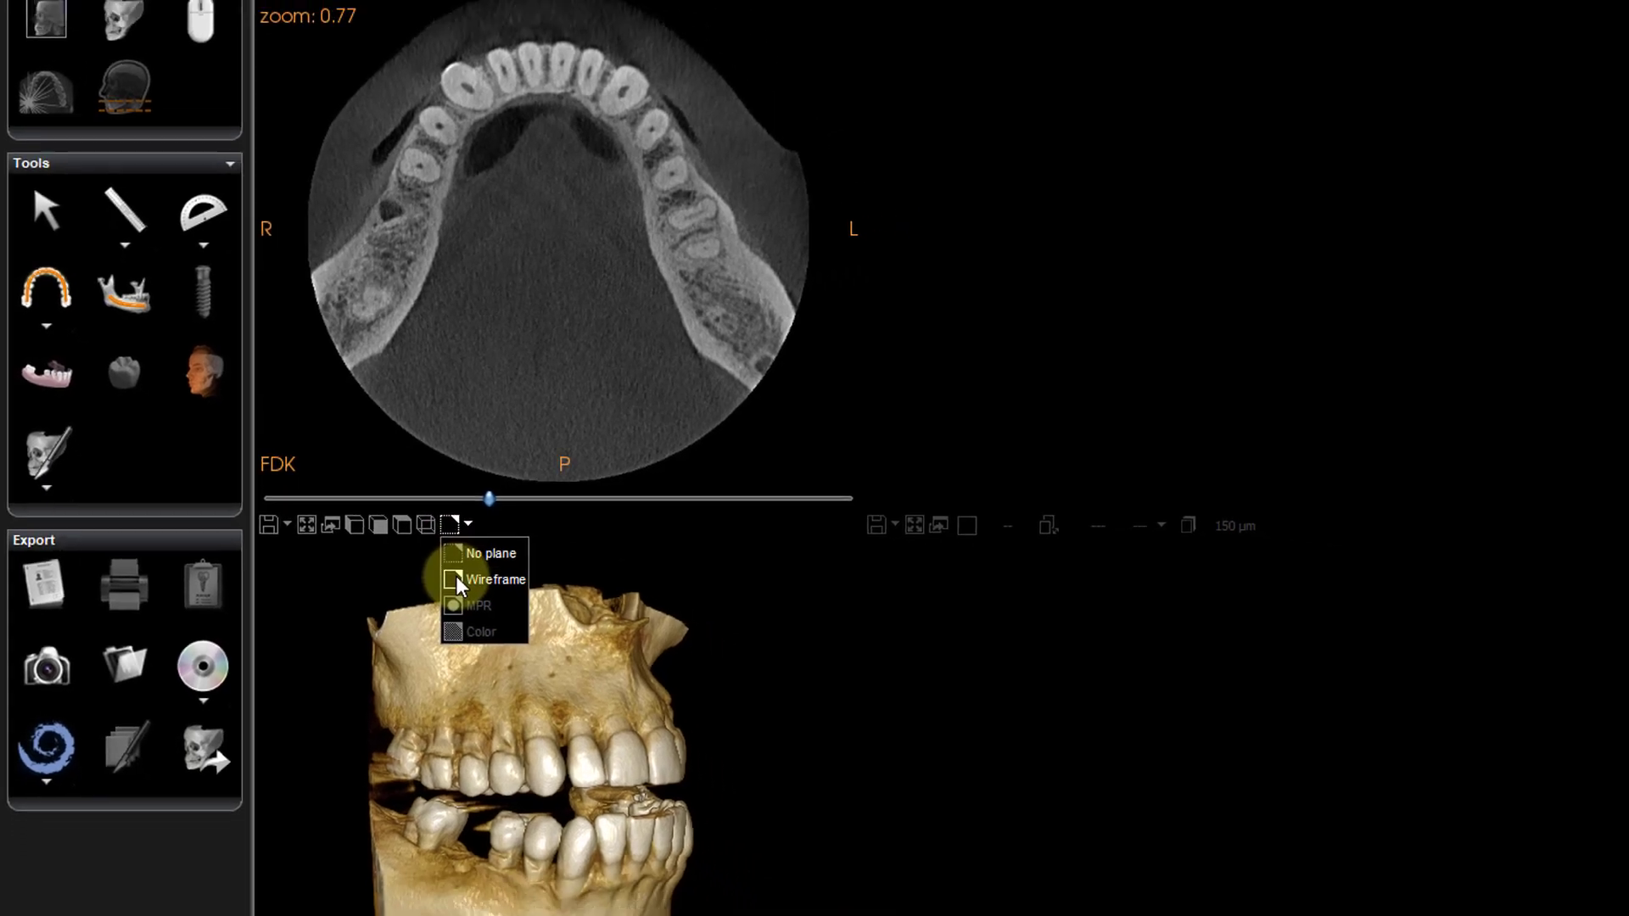
{"action": "left_click", "coordinate": [510, 597]}
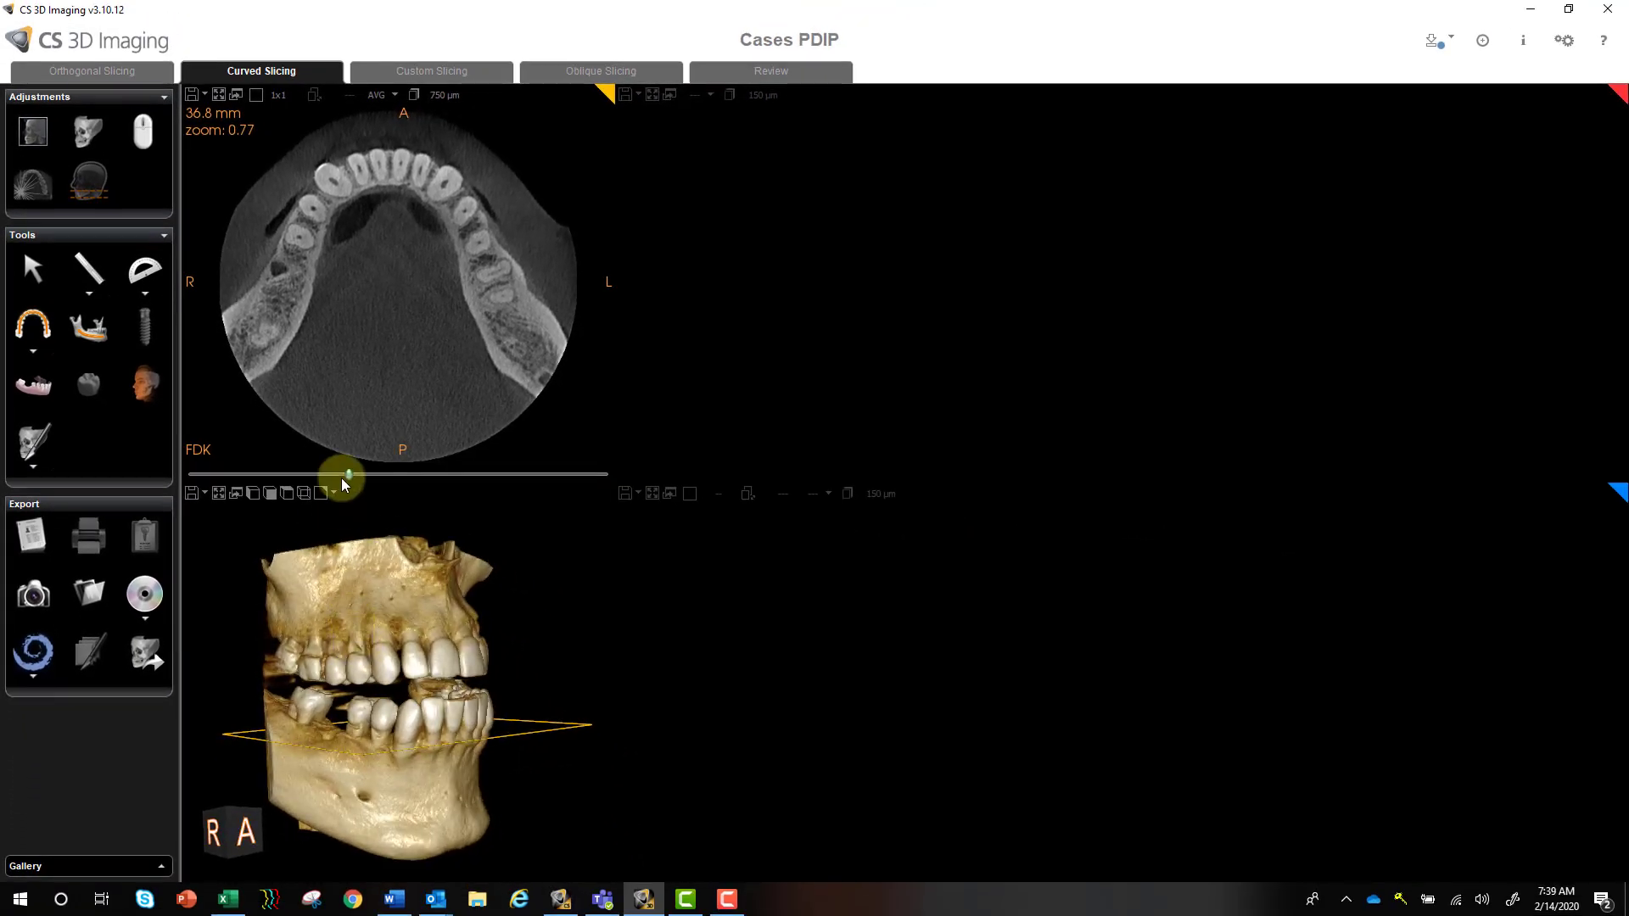
{"action": "left_click_drag", "start_coordinate": [349, 473], "coordinate": [328, 477]}
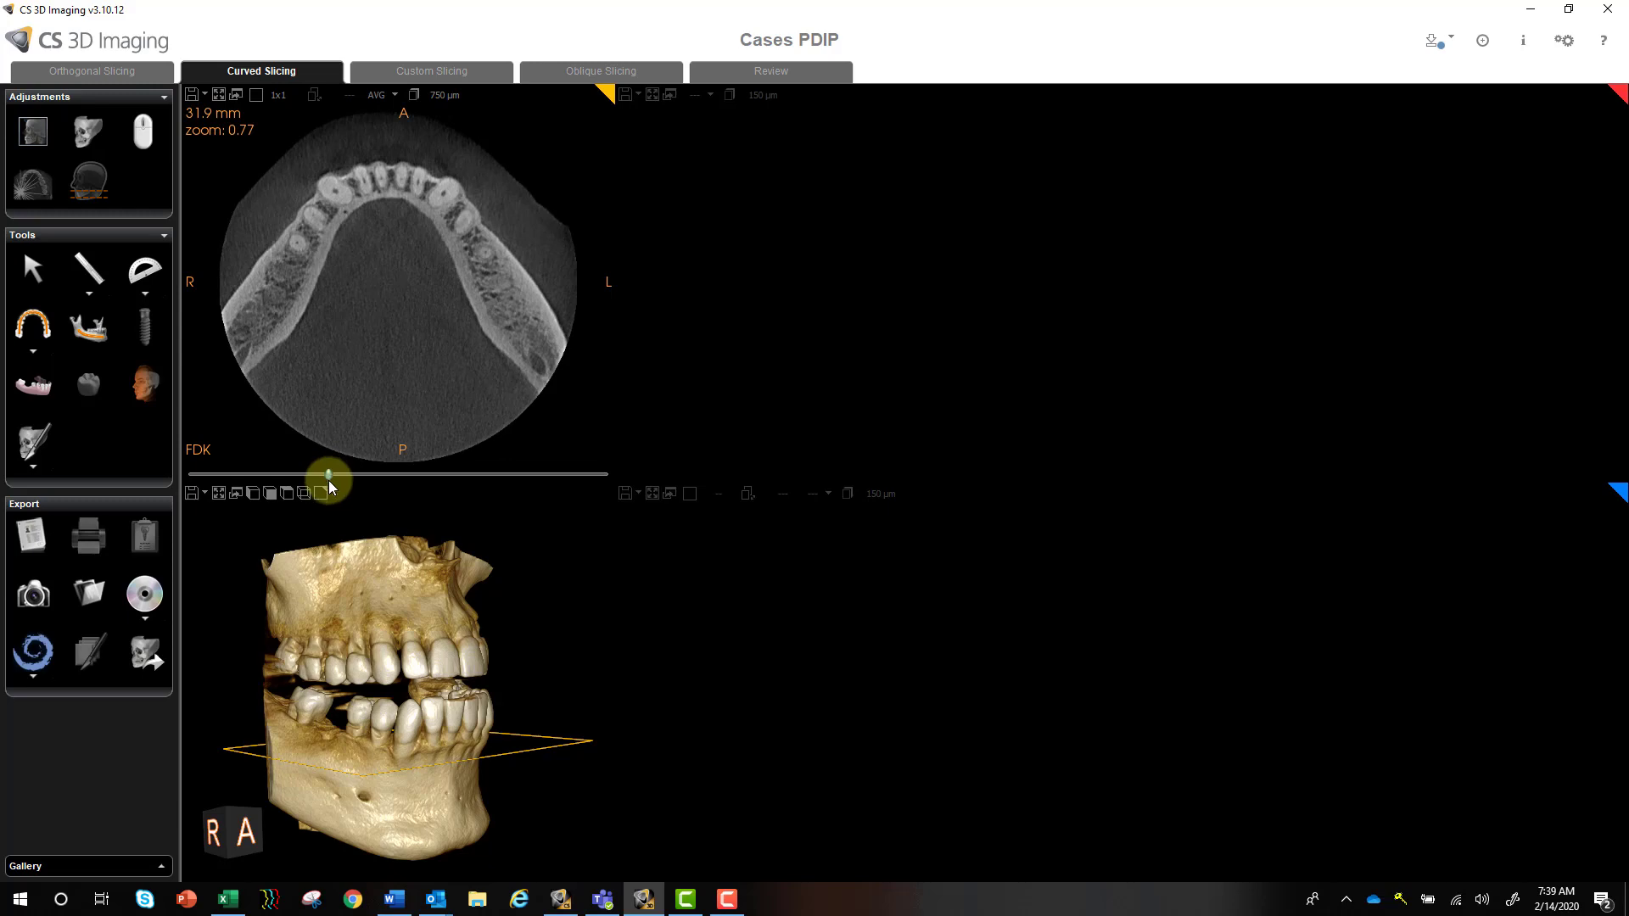
{"action": "mouse_move", "coordinate": [397, 603]}
{"action": "left_mouse_down"}
{"action": "mouse_move", "coordinate": [365, 603]}
{"action": "mouse_move", "coordinate": [378, 603]}
{"action": "left_mouse_up"}
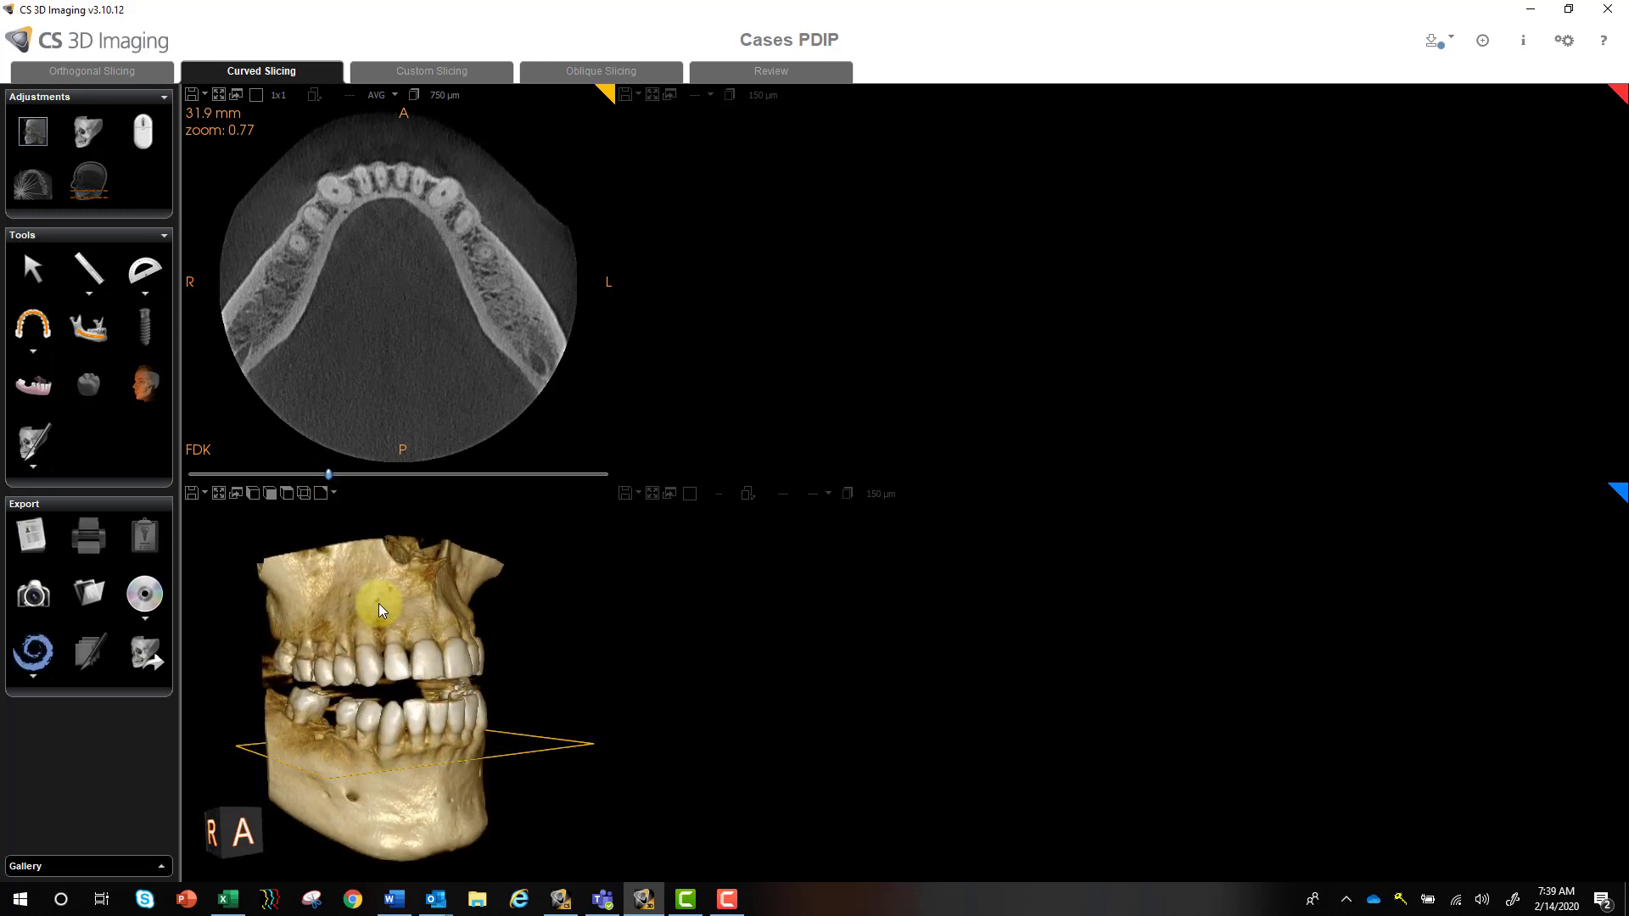
Draw a dental arch in the axial view from the right jaw, around the front teeth, to the left jaw
{"action": "left_click", "coordinate": [32, 331]}
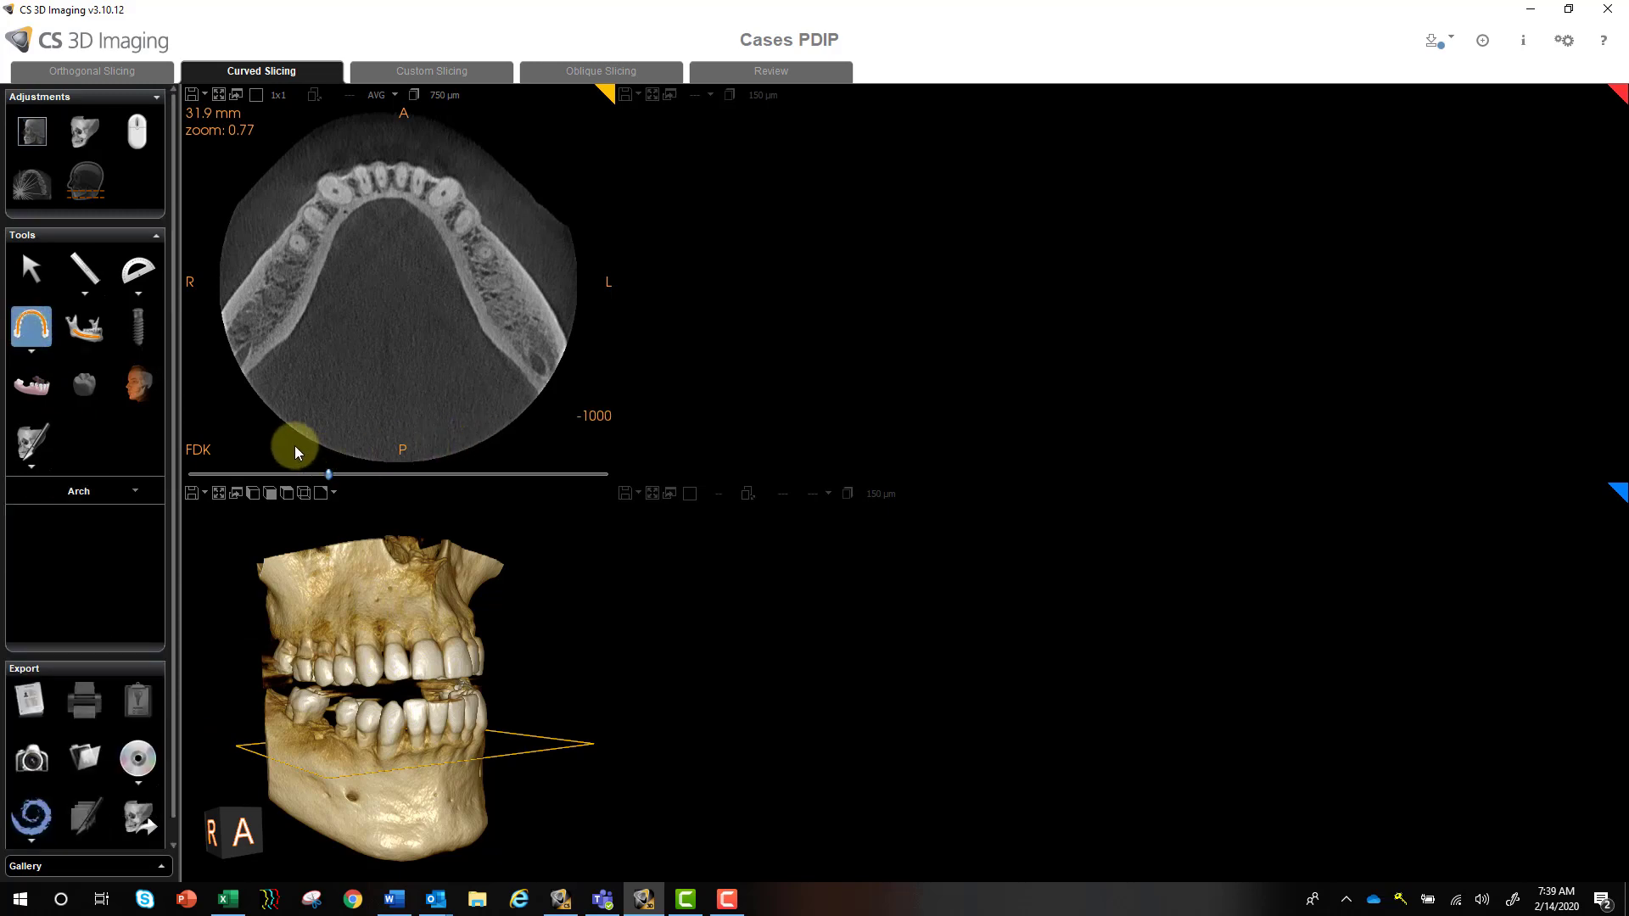
{"action": "left_click", "coordinate": [232, 348]}
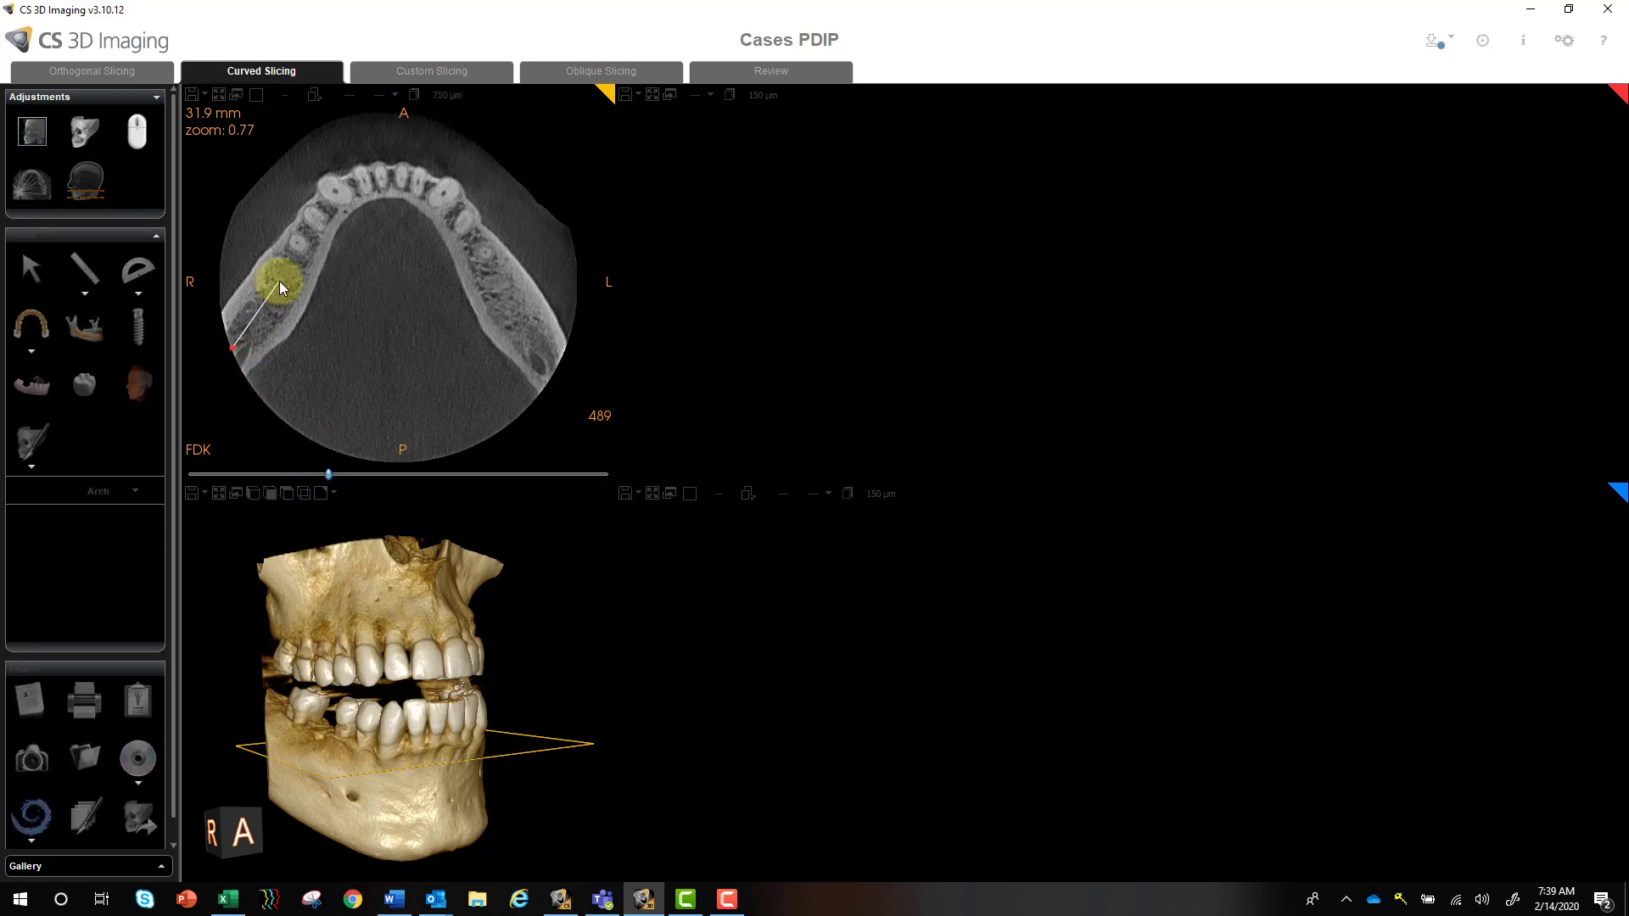
{"action": "left_click", "coordinate": [318, 219]}
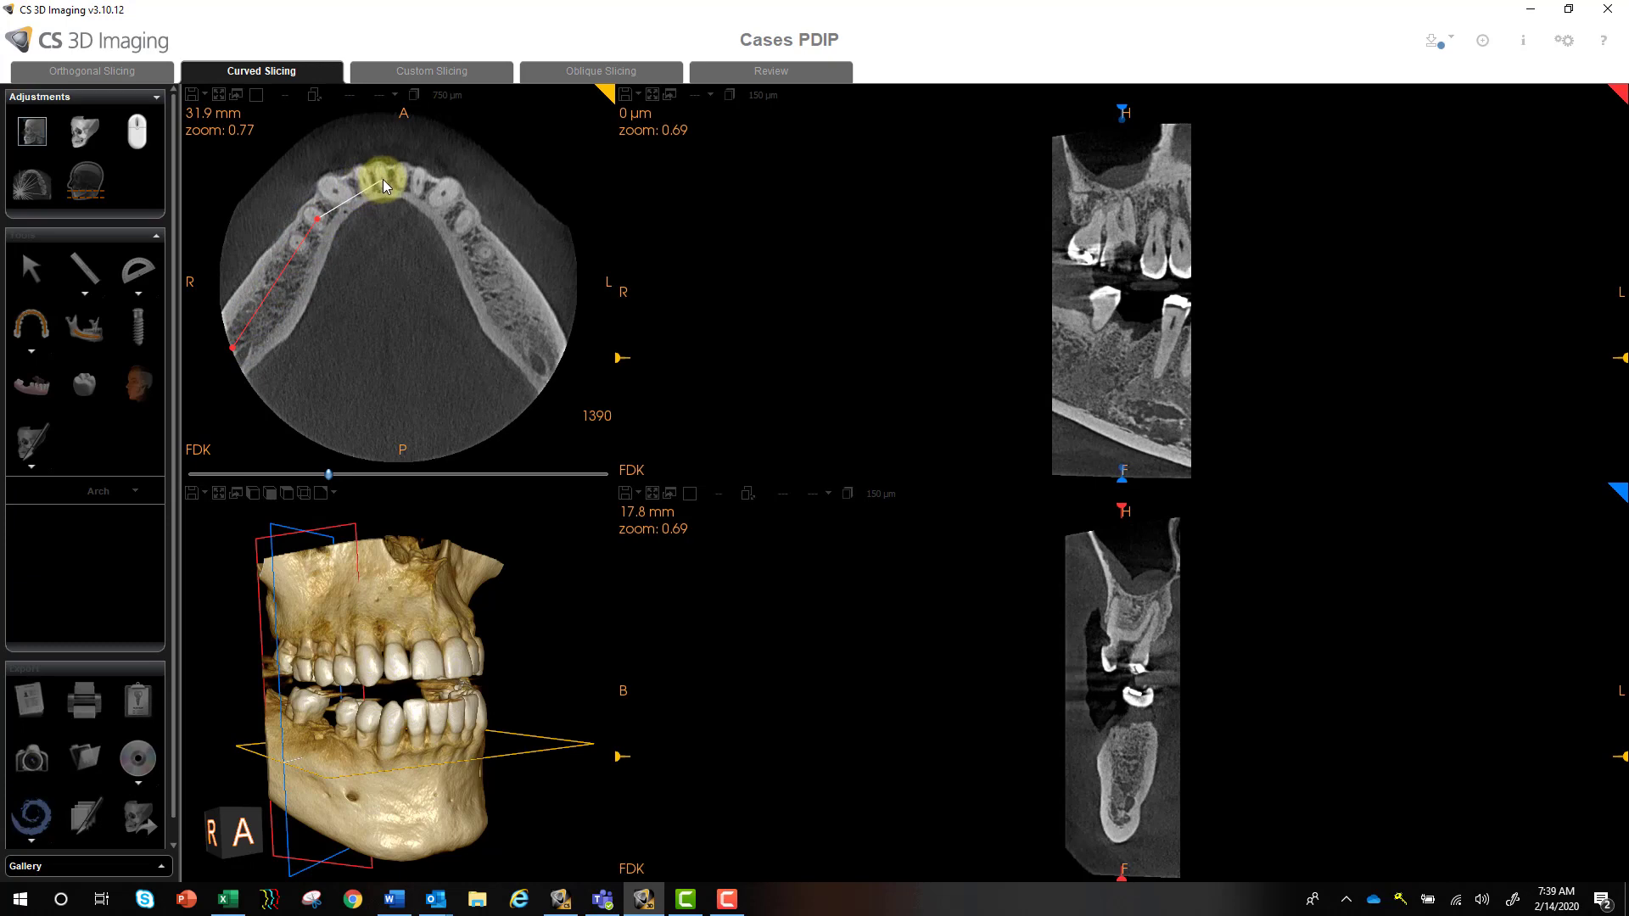
{"action": "left_click", "coordinate": [384, 180]}
{"action": "left_click", "coordinate": [457, 219]}
{"action": "left_click", "coordinate": [508, 297]}
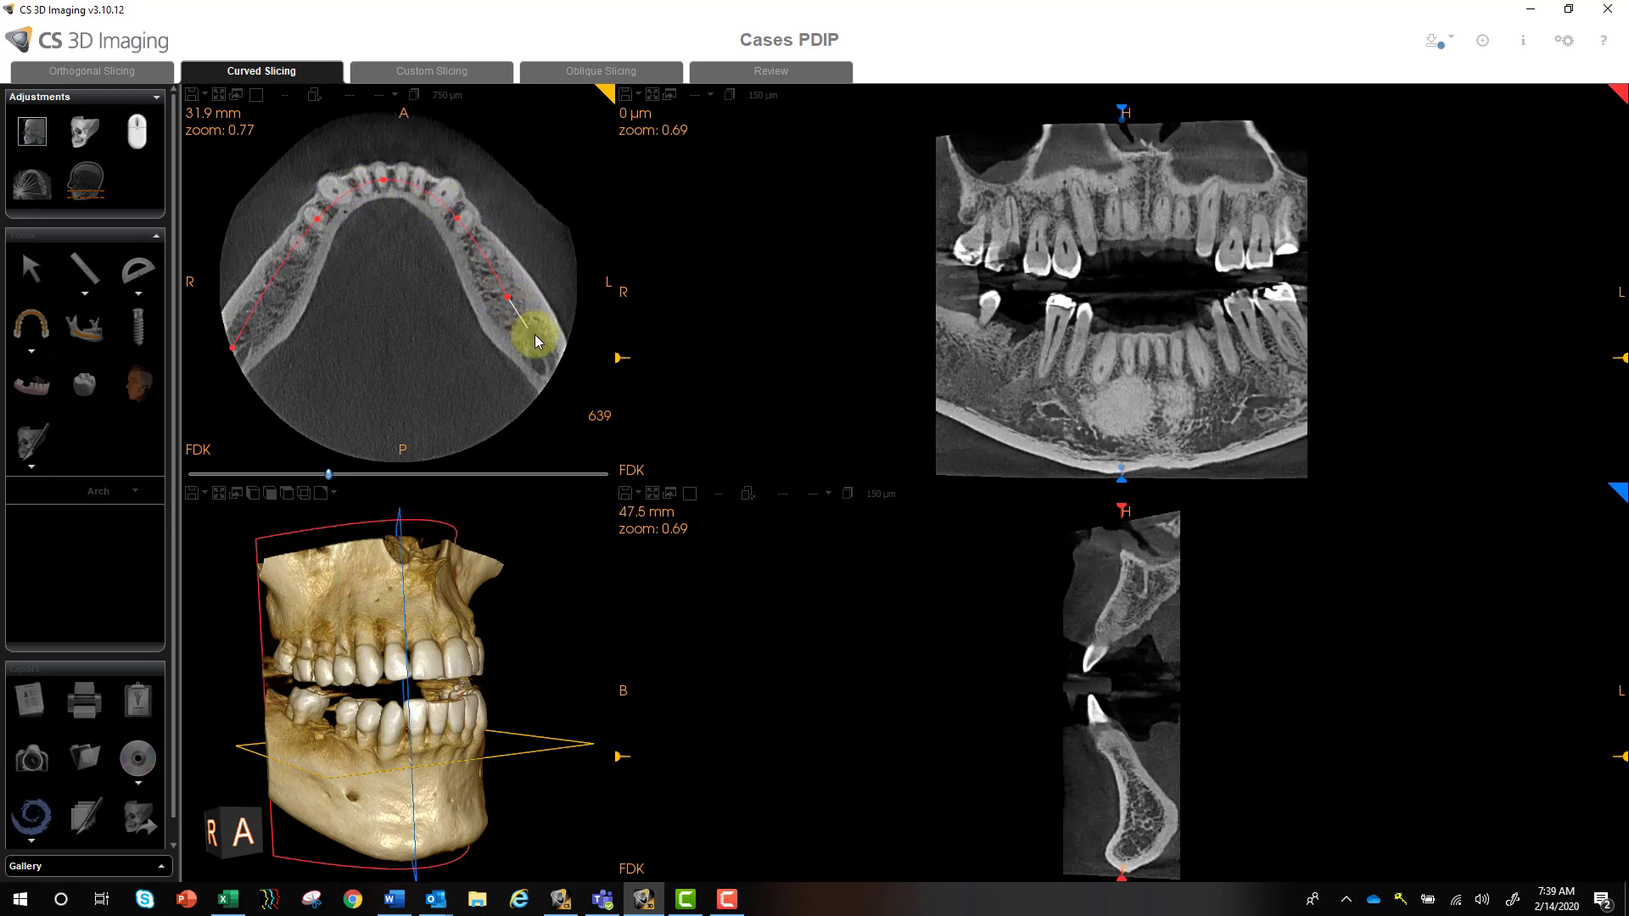
{"action": "double_click", "coordinate": [557, 374]}
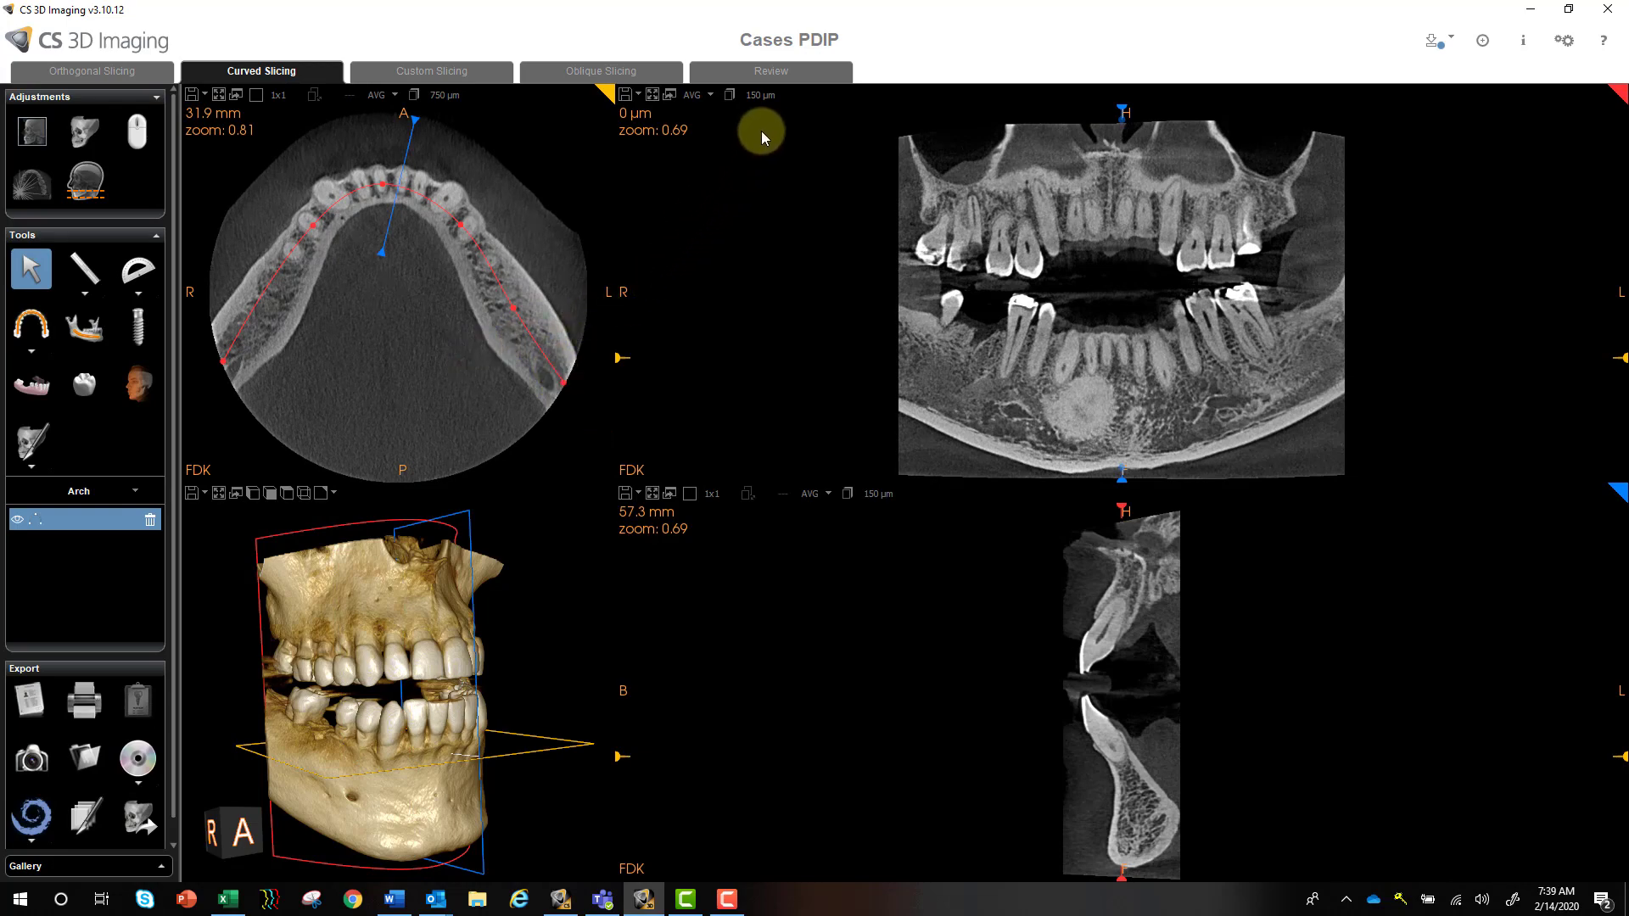
{"action": "left_click", "coordinate": [761, 96]}
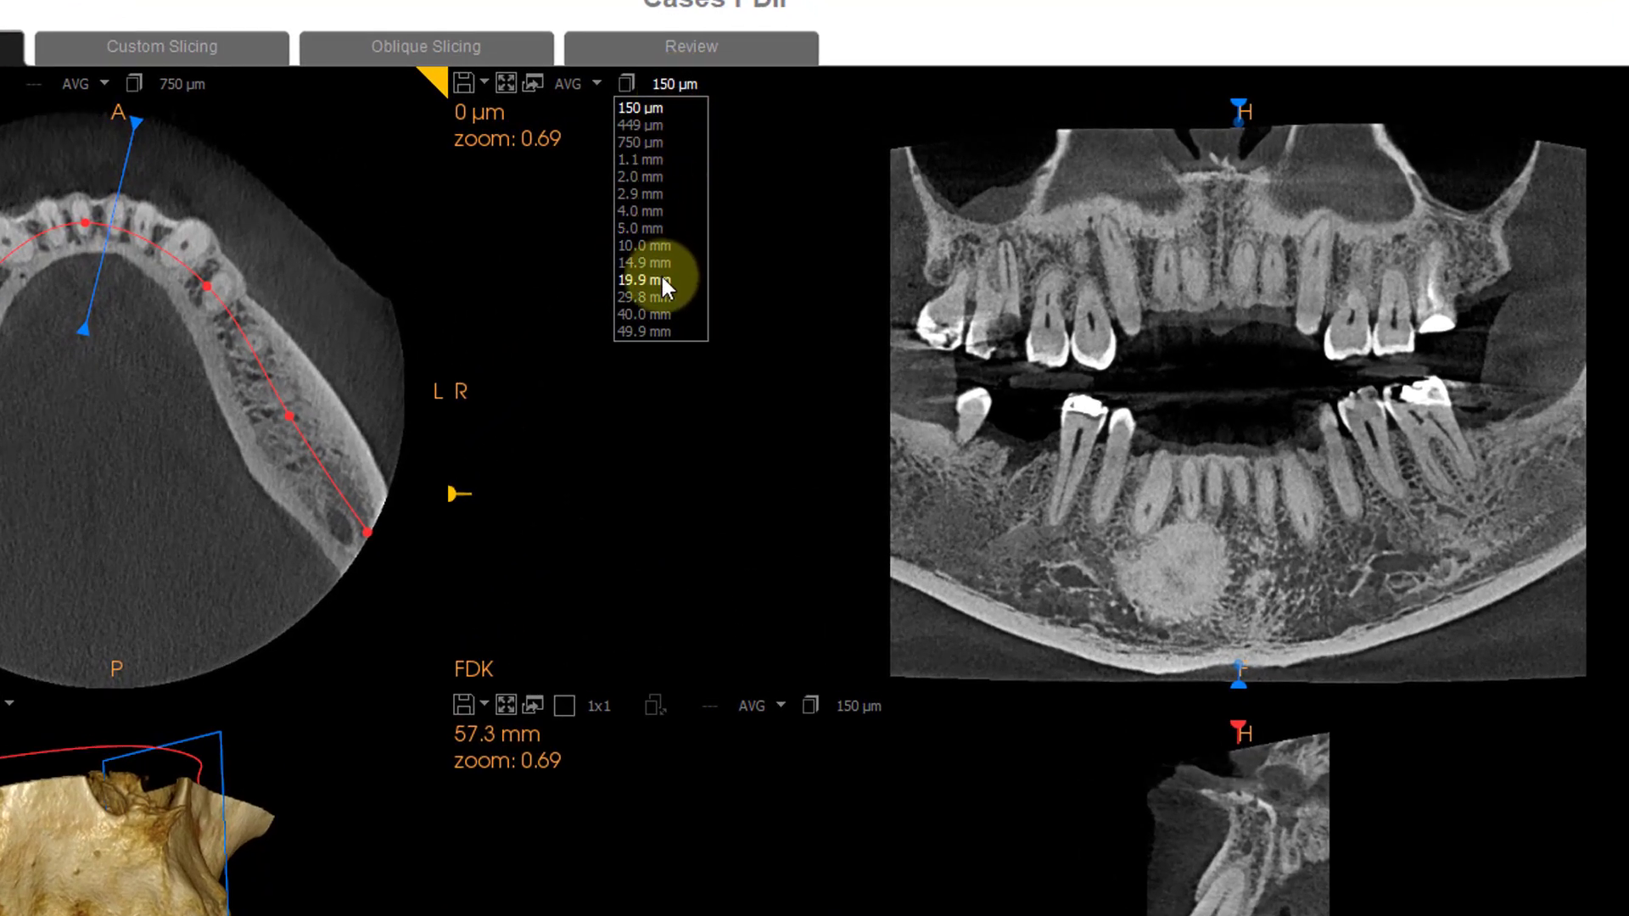
{"action": "left_click", "coordinate": [645, 280]}
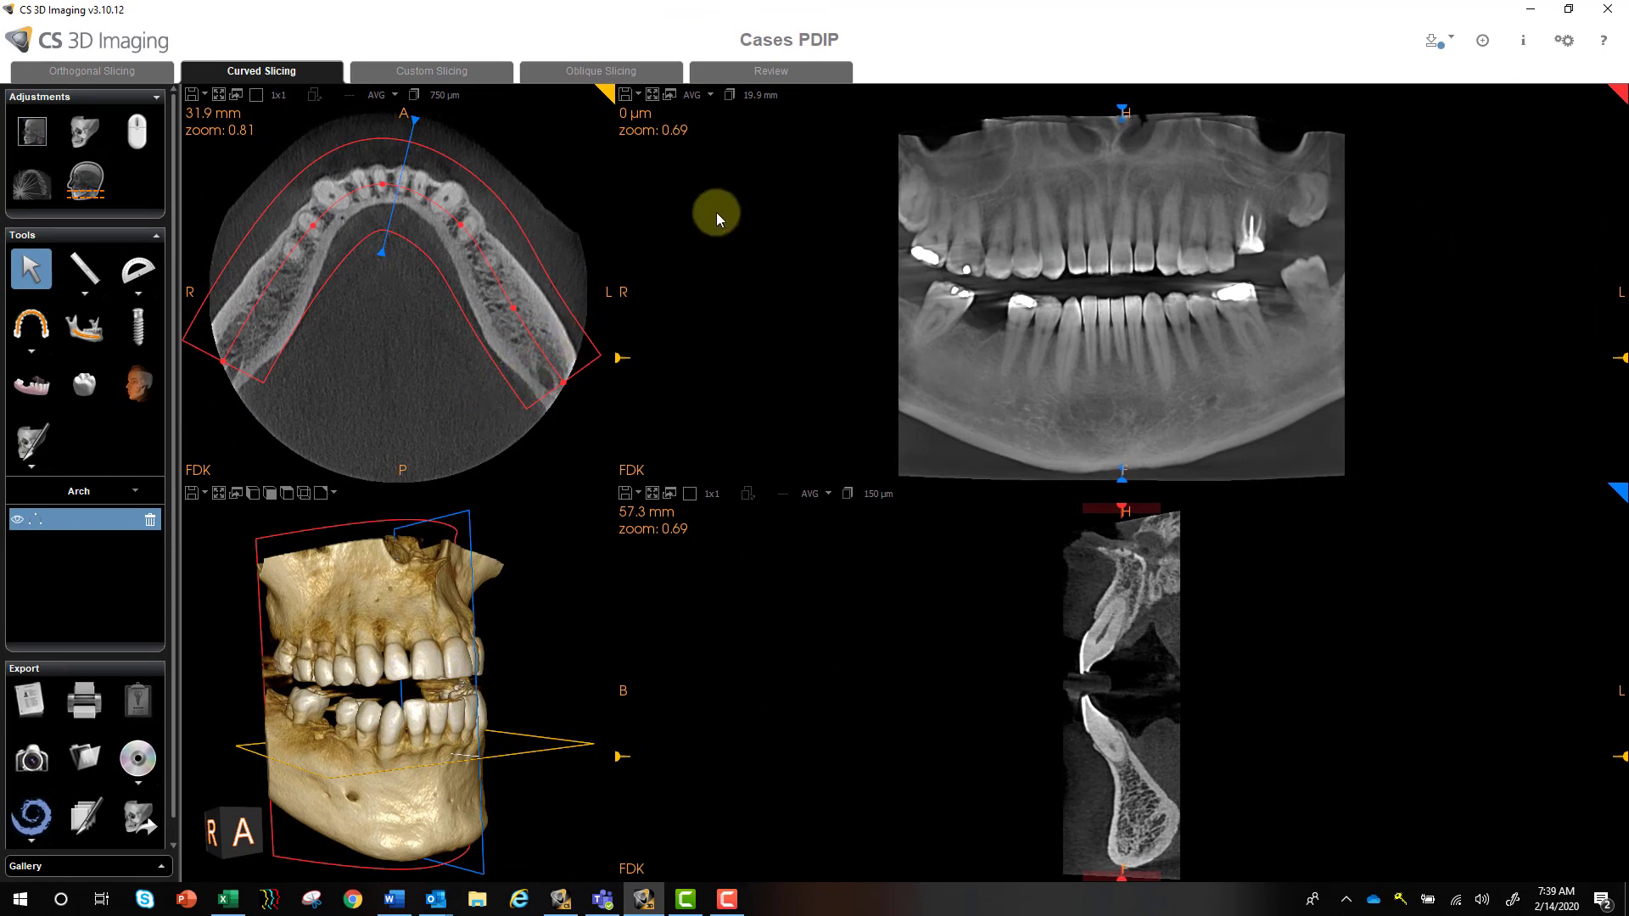
{"action": "left_click", "coordinate": [751, 95]}
{"action": "left_click", "coordinate": [750, 109]}
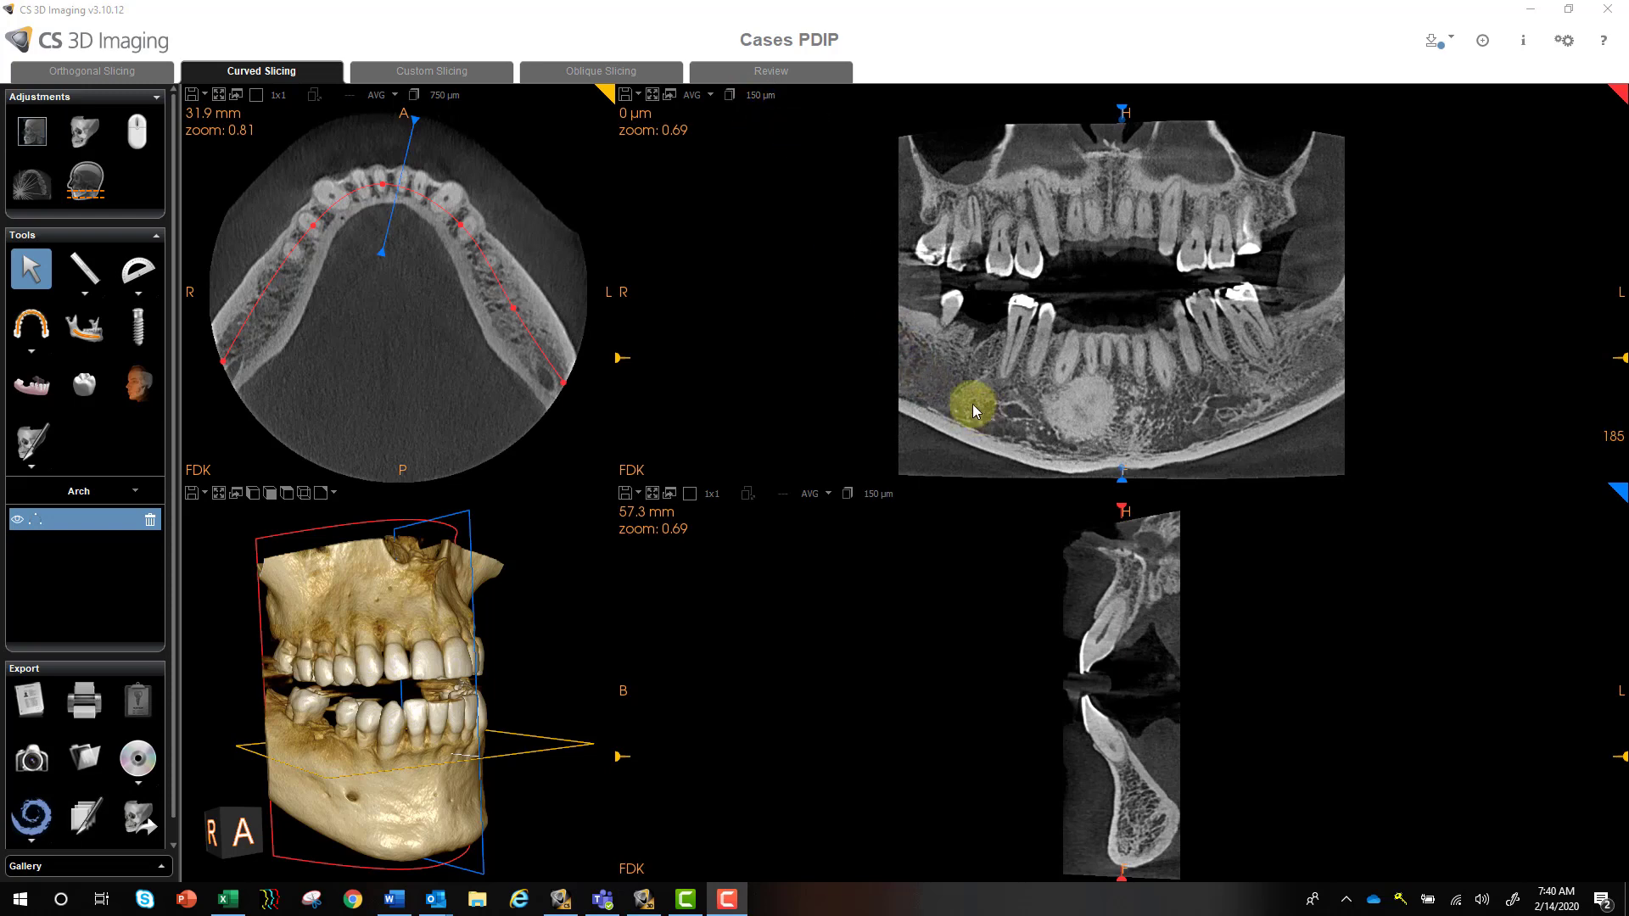
{"action": "left_click", "coordinate": [761, 109]}
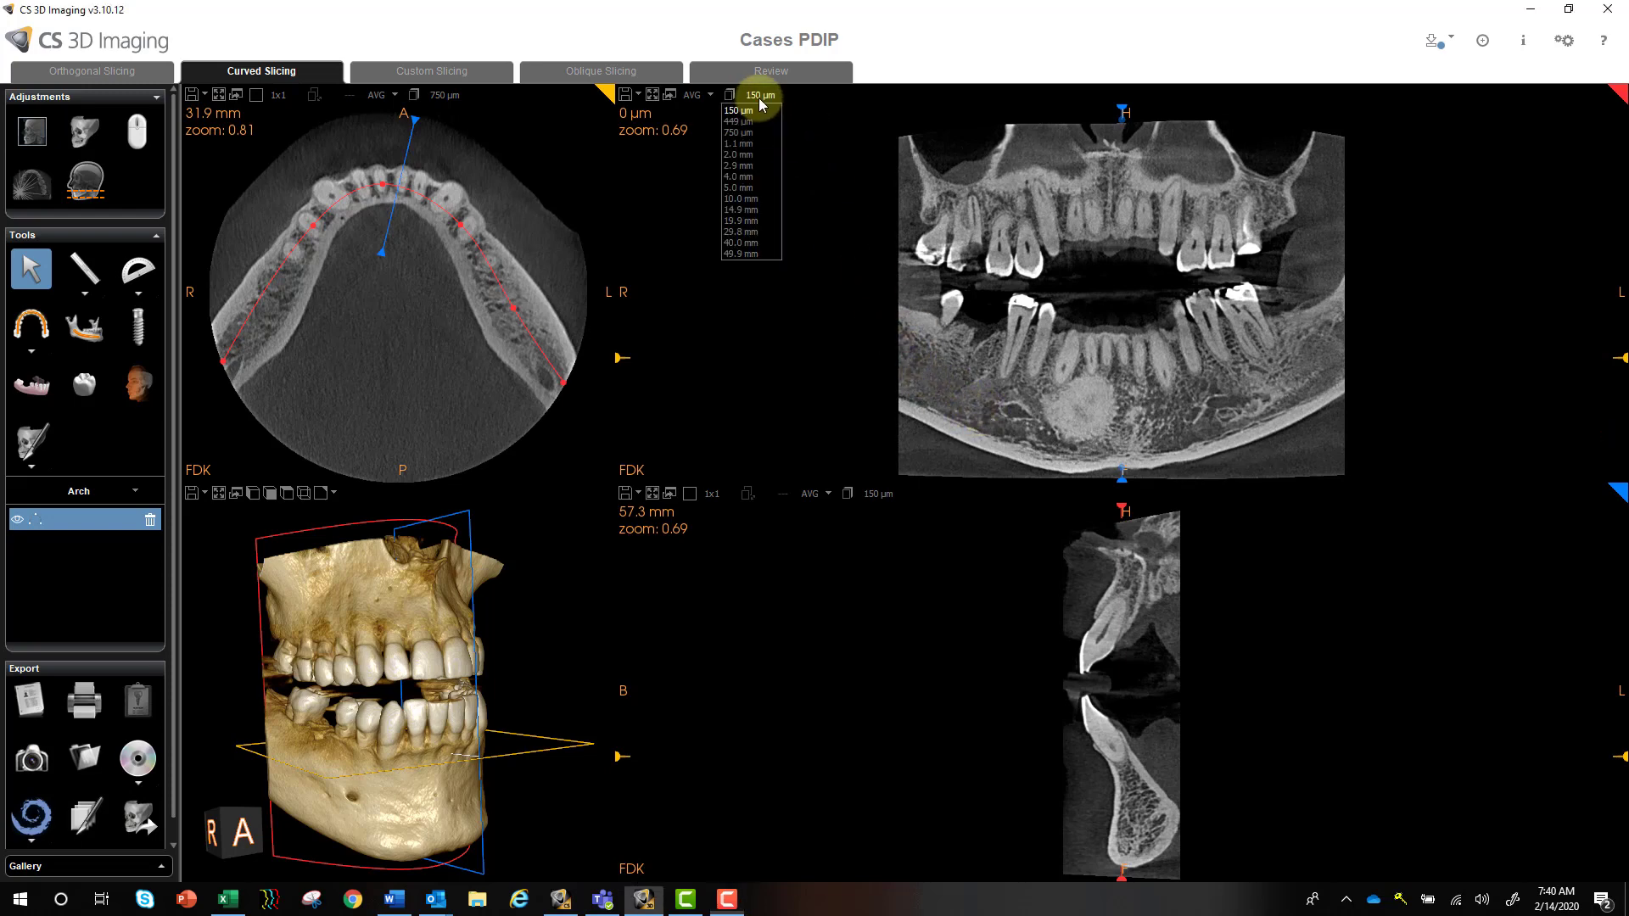
{"action": "left_click", "coordinate": [760, 223]}
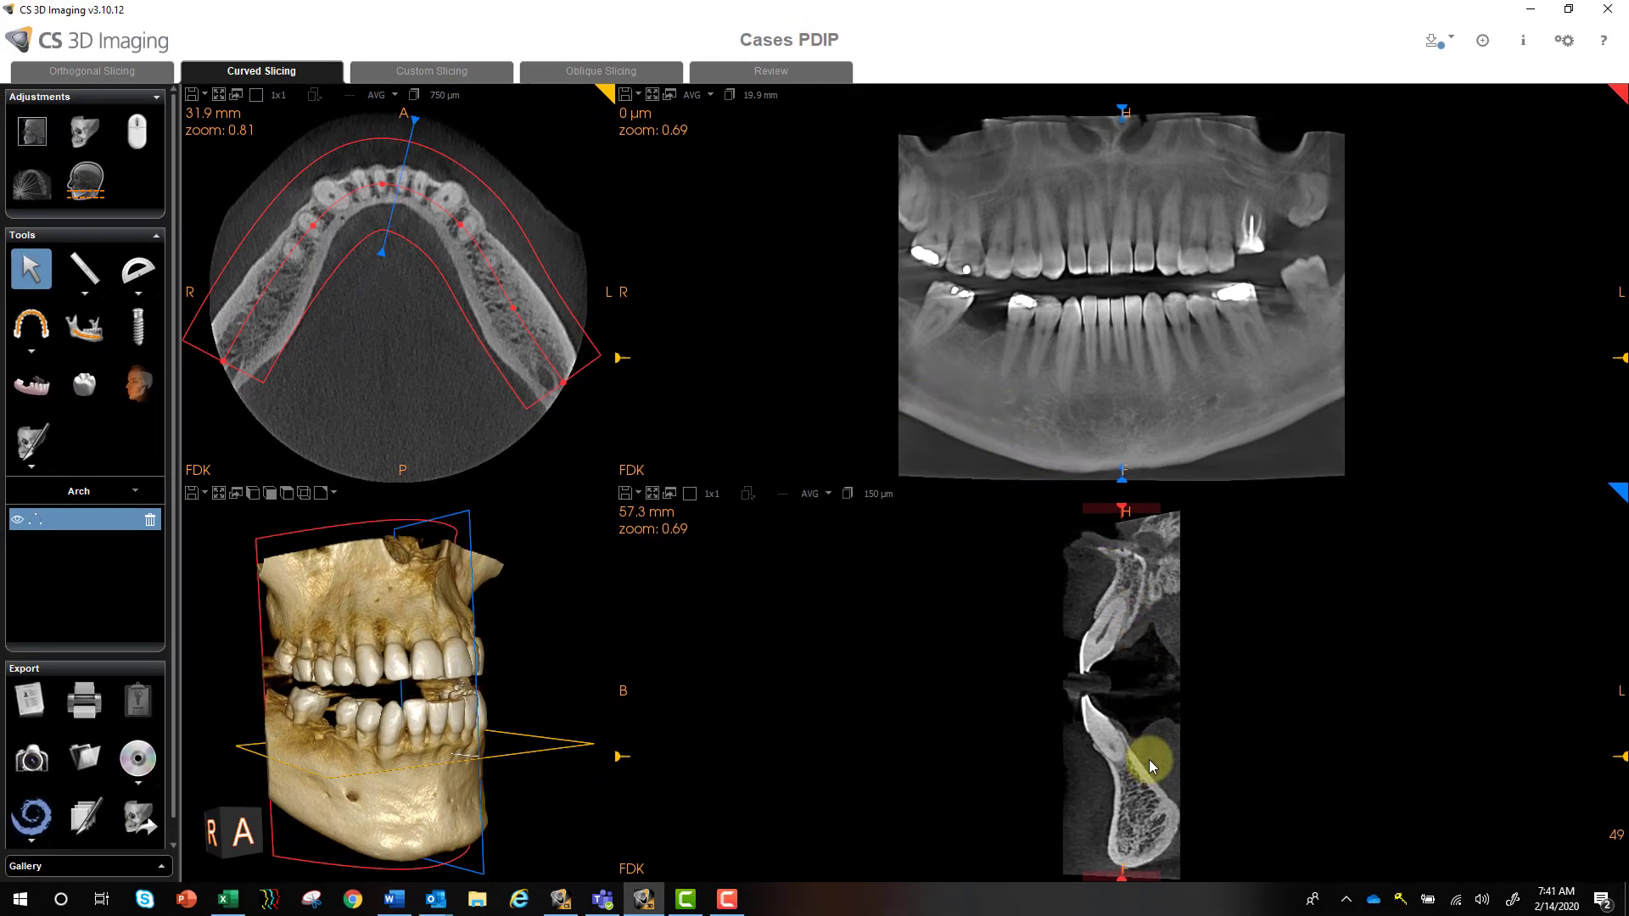
{"action": "left_click", "coordinate": [759, 95]}
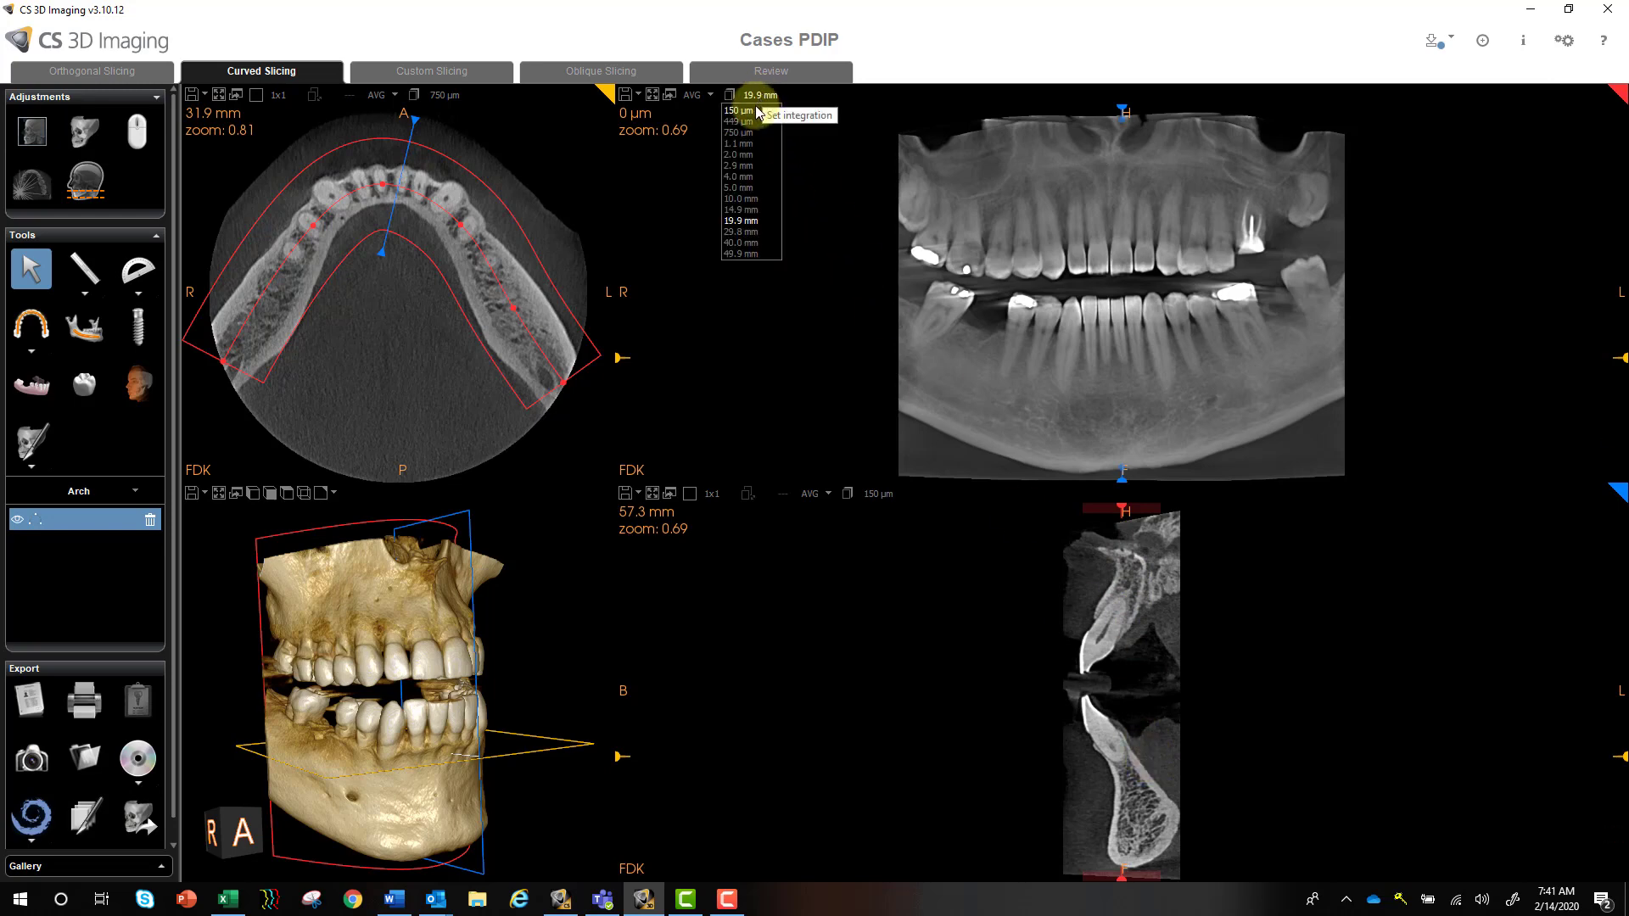
{"action": "left_click", "coordinate": [755, 111]}
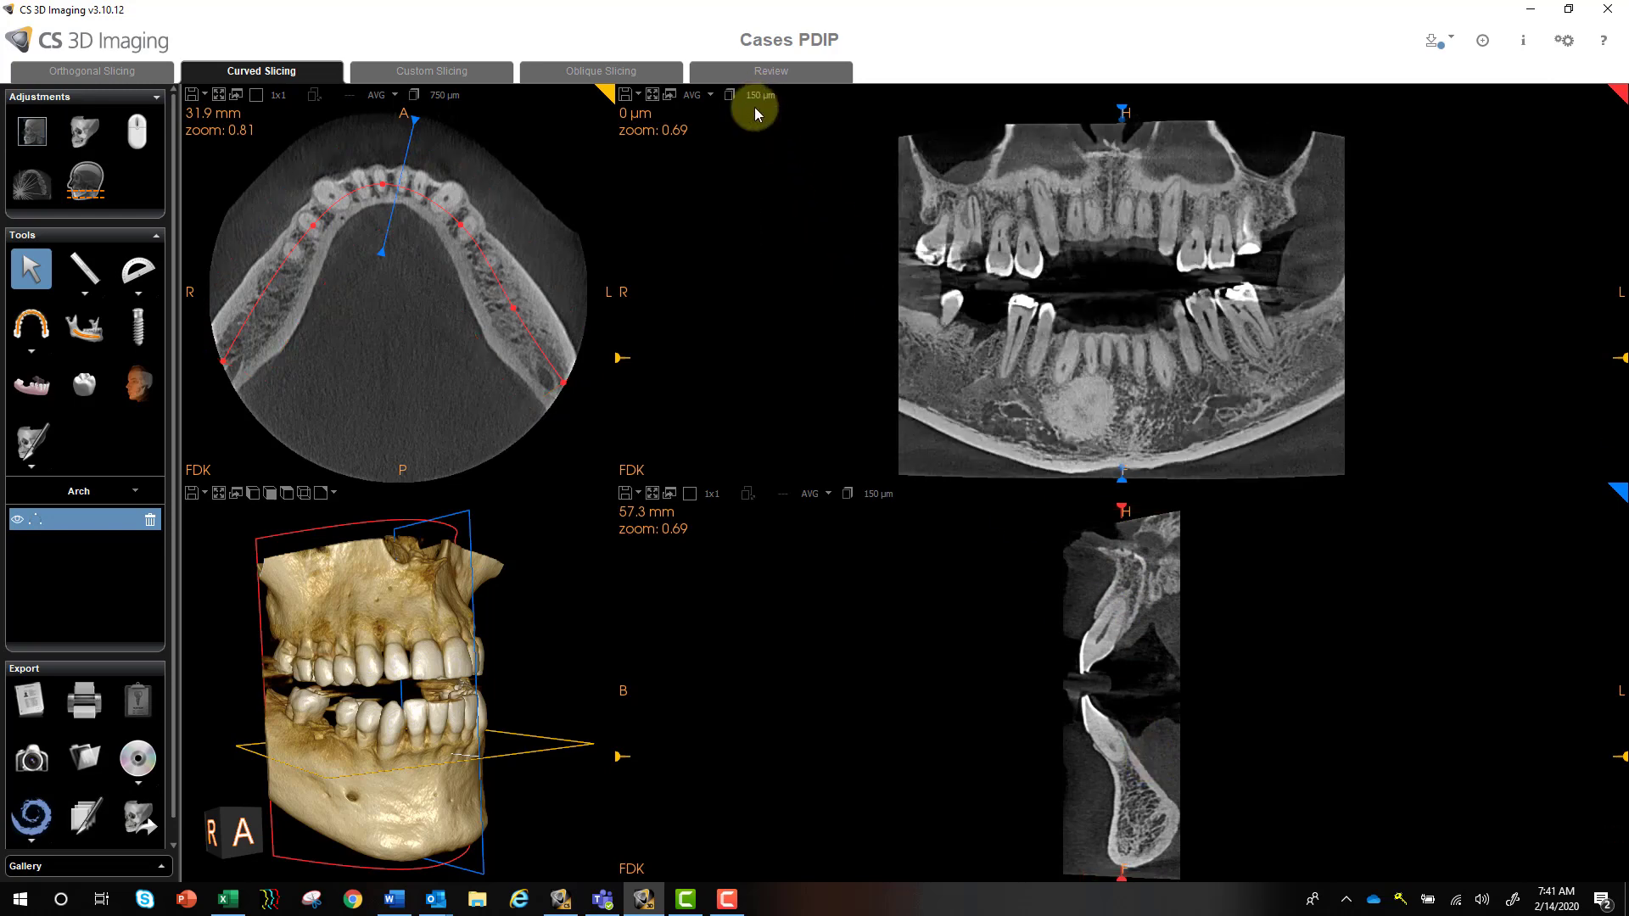
Move and tilt the cross-section line to the right molar region at 31.5 mm along the arch
{"action": "left_click", "coordinate": [1122, 467]}
{"action": "left_click_drag", "start_coordinate": [1122, 481], "coordinate": [1033, 463]}
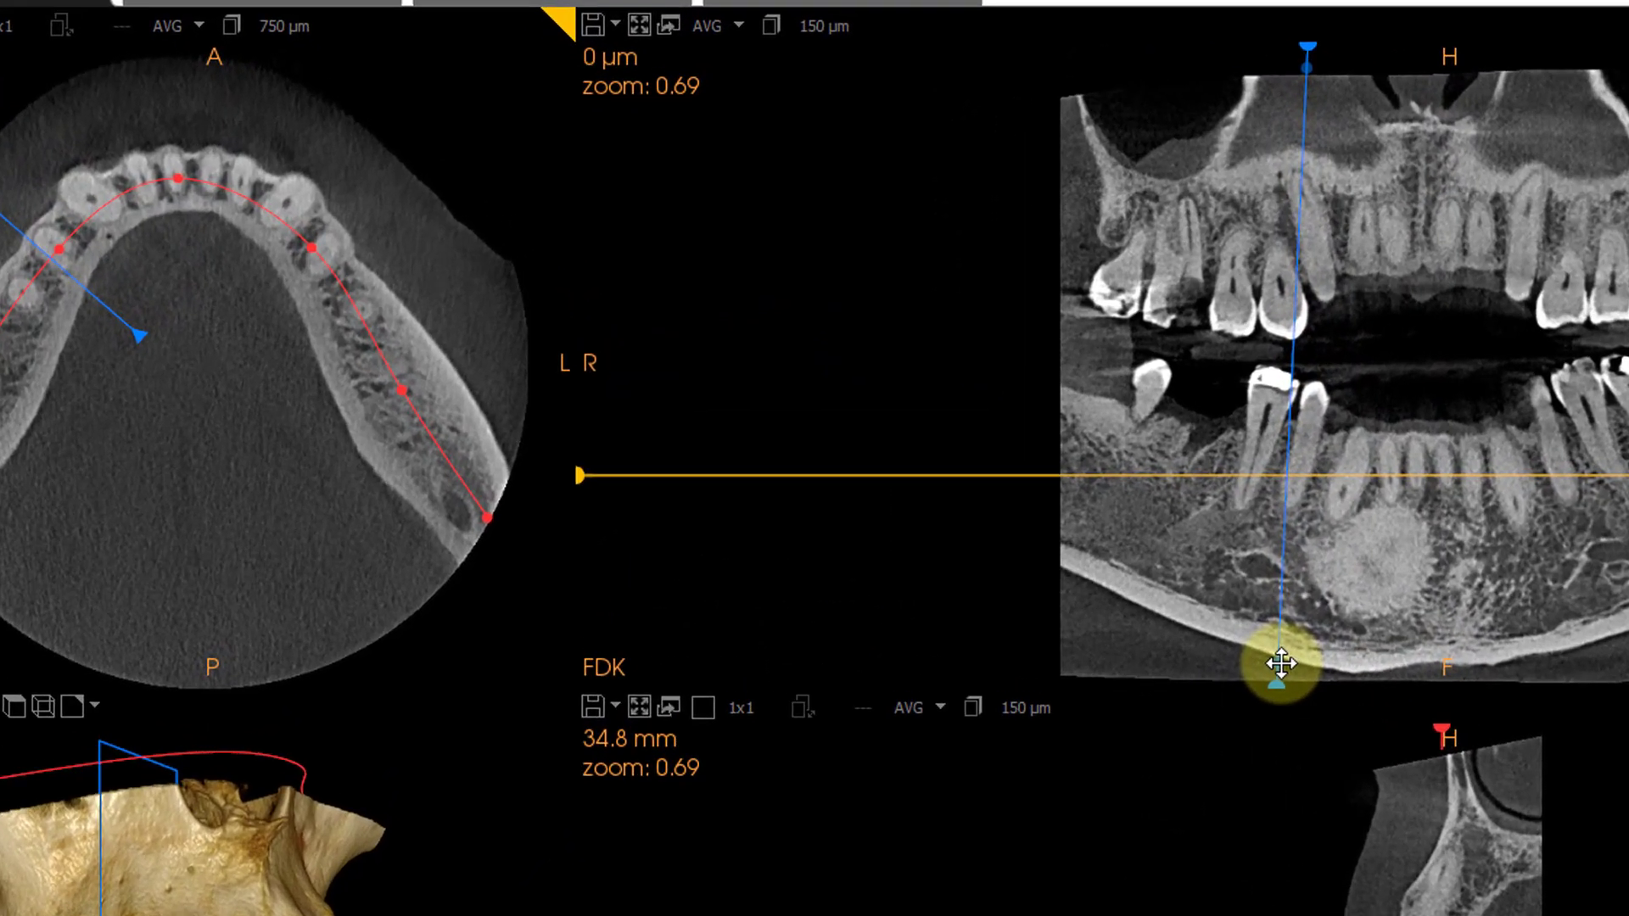
{"action": "left_click_drag", "start_coordinate": [1282, 661], "coordinate": [1496, 679]}
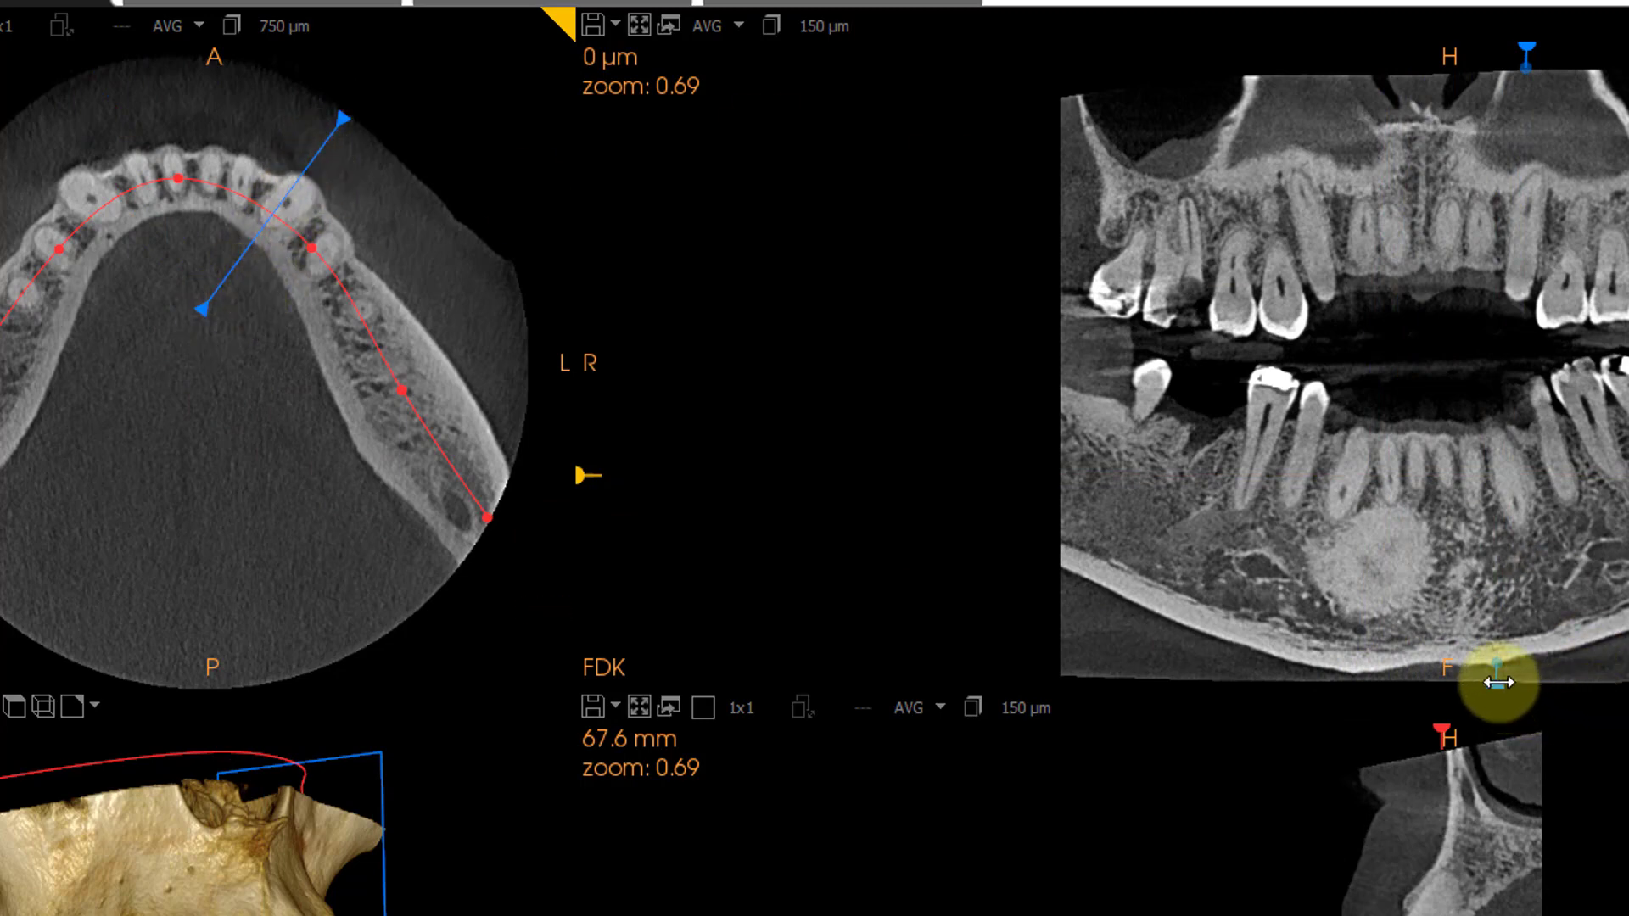
{"action": "left_click_drag", "start_coordinate": [1494, 680], "coordinate": [1319, 687]}
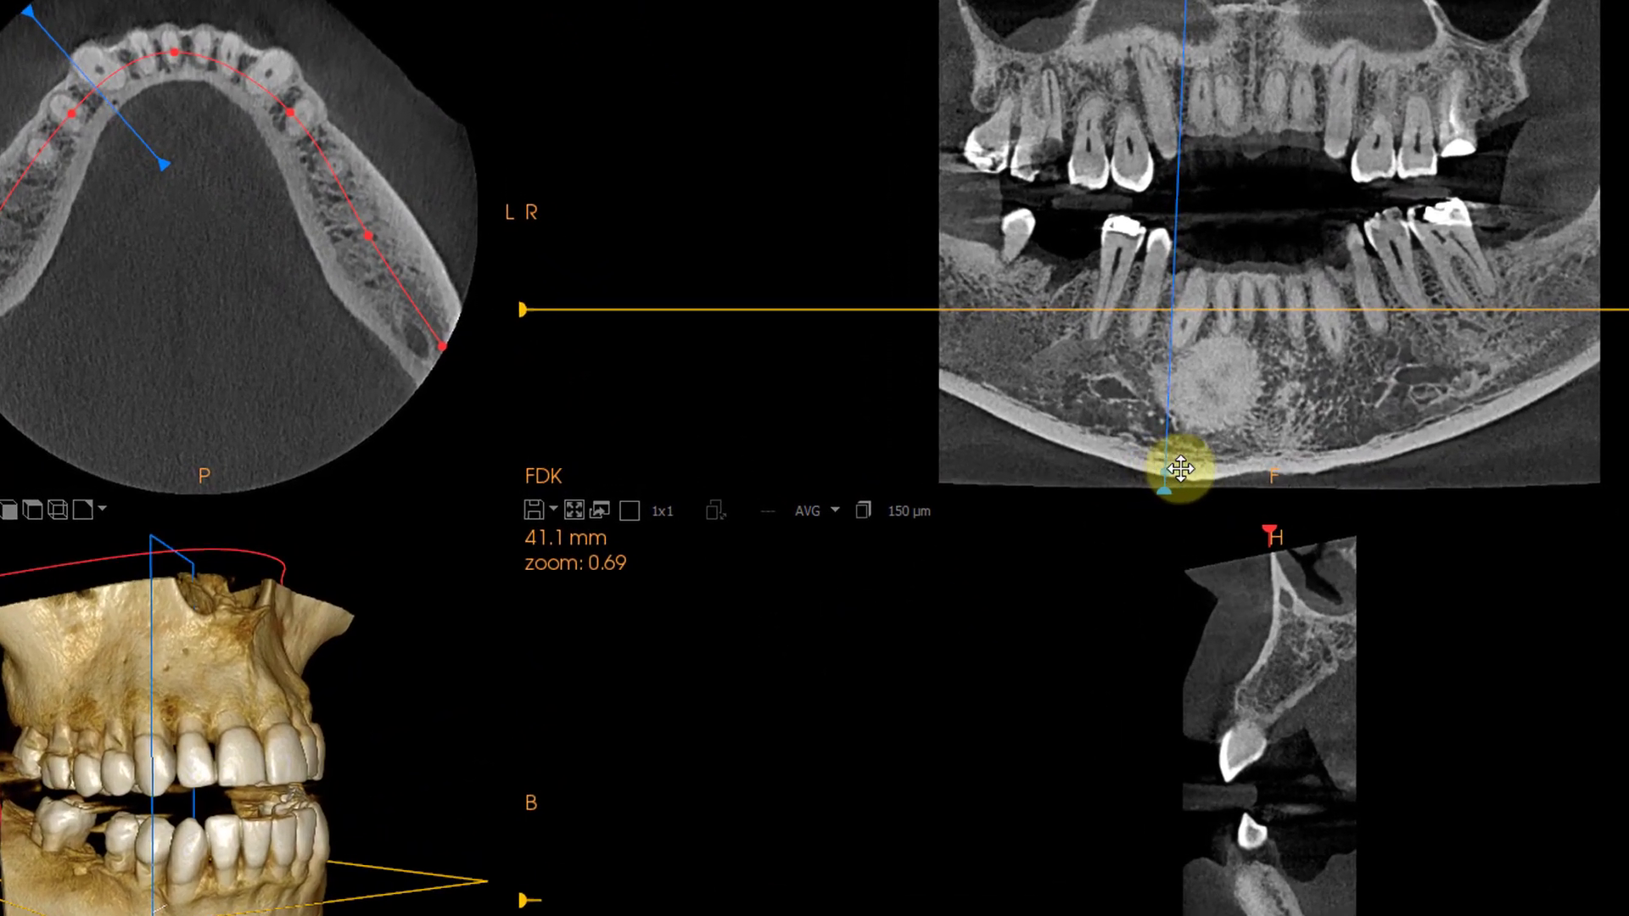
{"action": "mouse_move", "coordinate": [1053, 463]}
{"action": "left_mouse_down"}
{"action": "mouse_move", "coordinate": [1101, 463]}
{"action": "mouse_move", "coordinate": [1069, 477]}
{"action": "left_mouse_up"}
{"action": "left_click_drag", "start_coordinate": [1198, 486], "coordinate": [1158, 477]}
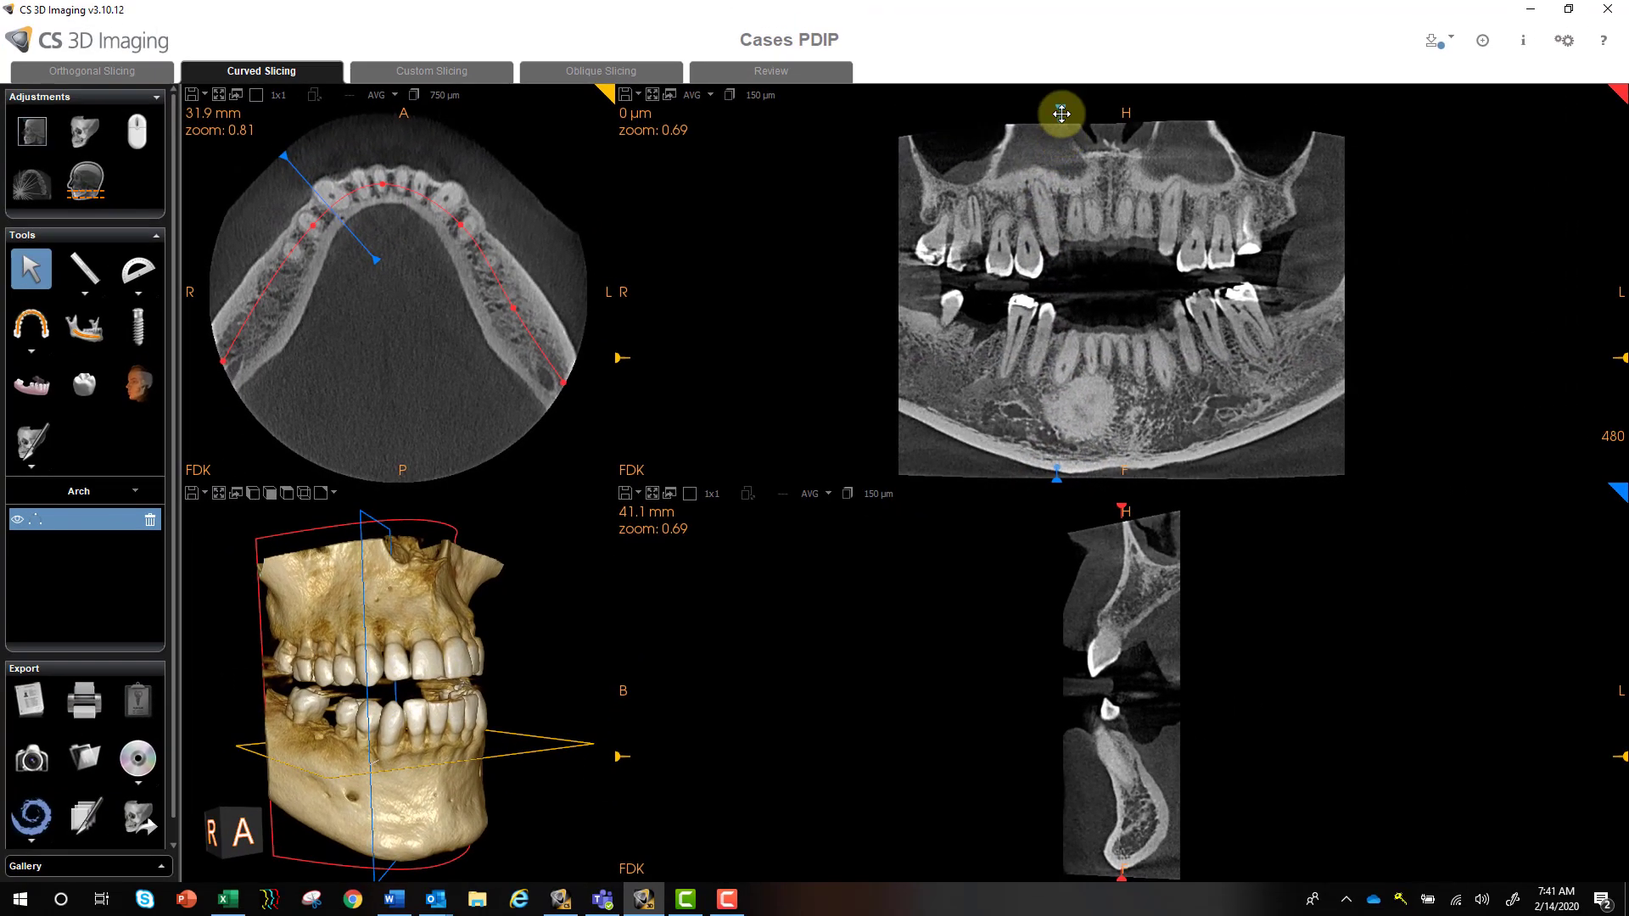
{"action": "mouse_move", "coordinate": [1061, 112]}
{"action": "left_mouse_down"}
{"action": "mouse_move", "coordinate": [993, 113]}
{"action": "mouse_move", "coordinate": [1092, 127]}
{"action": "mouse_move", "coordinate": [1030, 126]}
{"action": "mouse_move", "coordinate": [1044, 128]}
{"action": "left_mouse_up"}
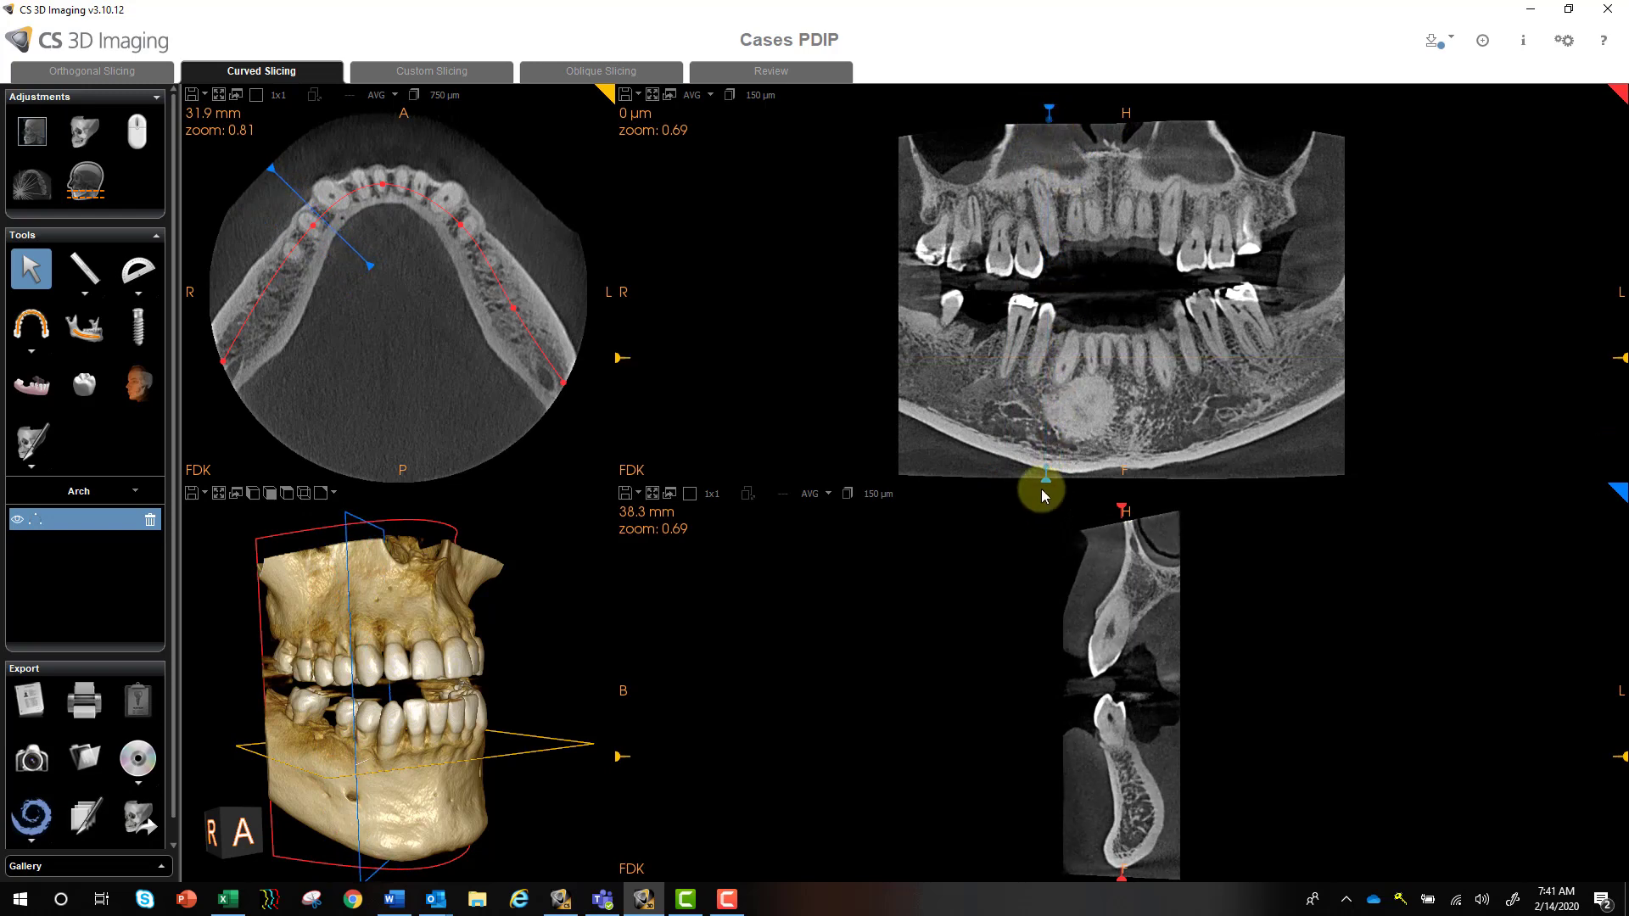
{"action": "left_click_drag", "start_coordinate": [1044, 484], "coordinate": [1042, 482]}
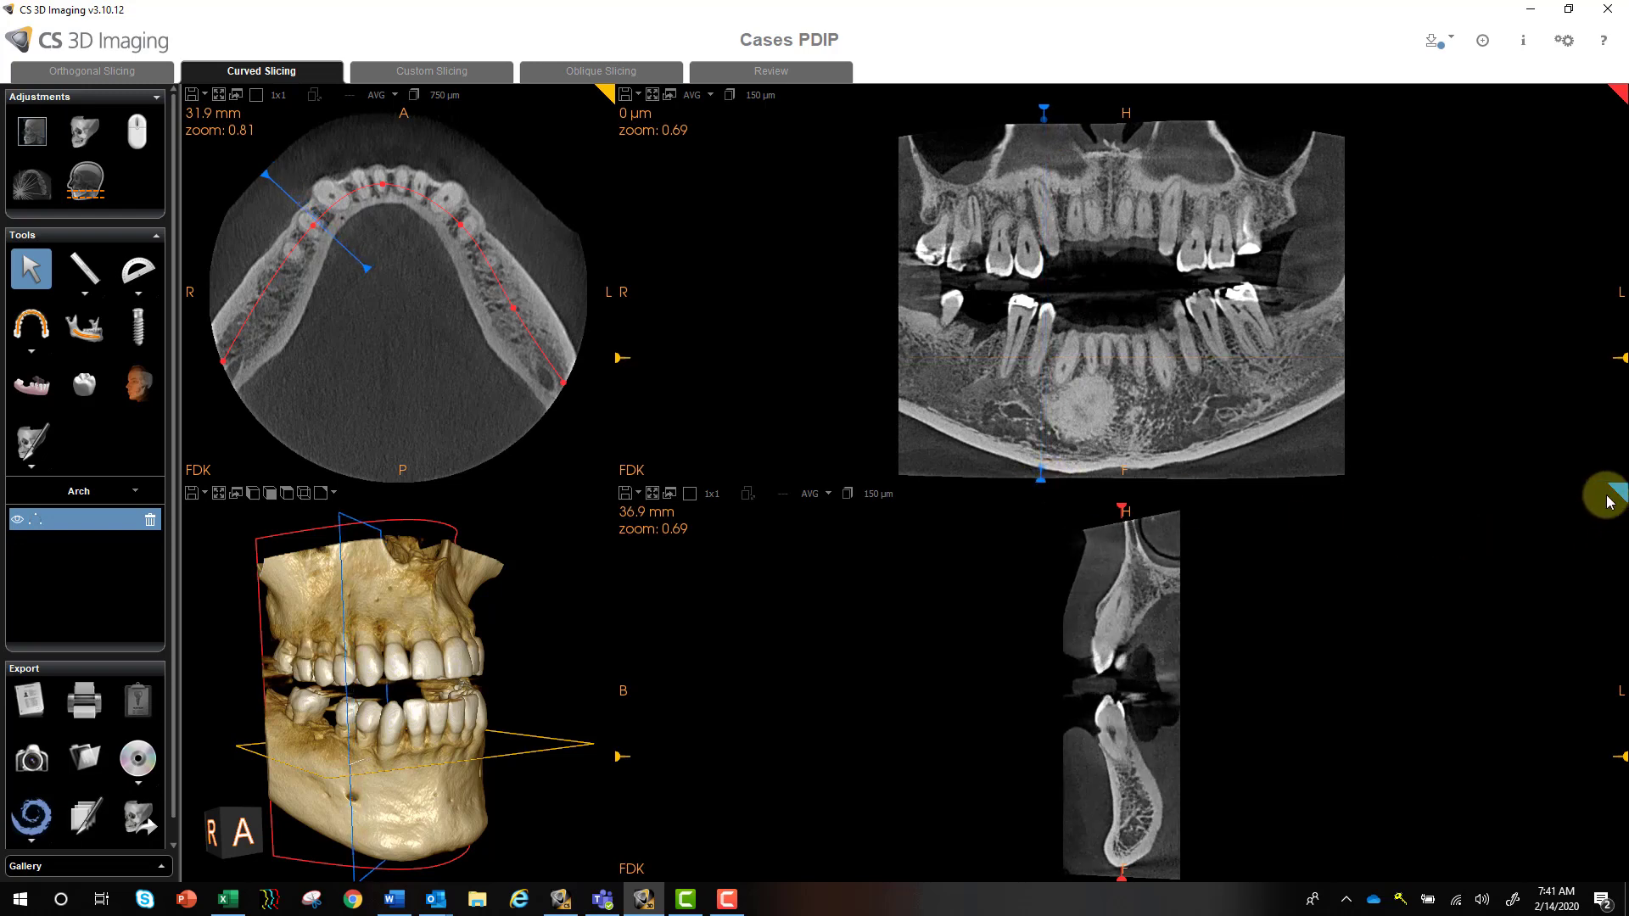
{"action": "left_click_drag", "start_coordinate": [1042, 481], "coordinate": [1020, 490]}
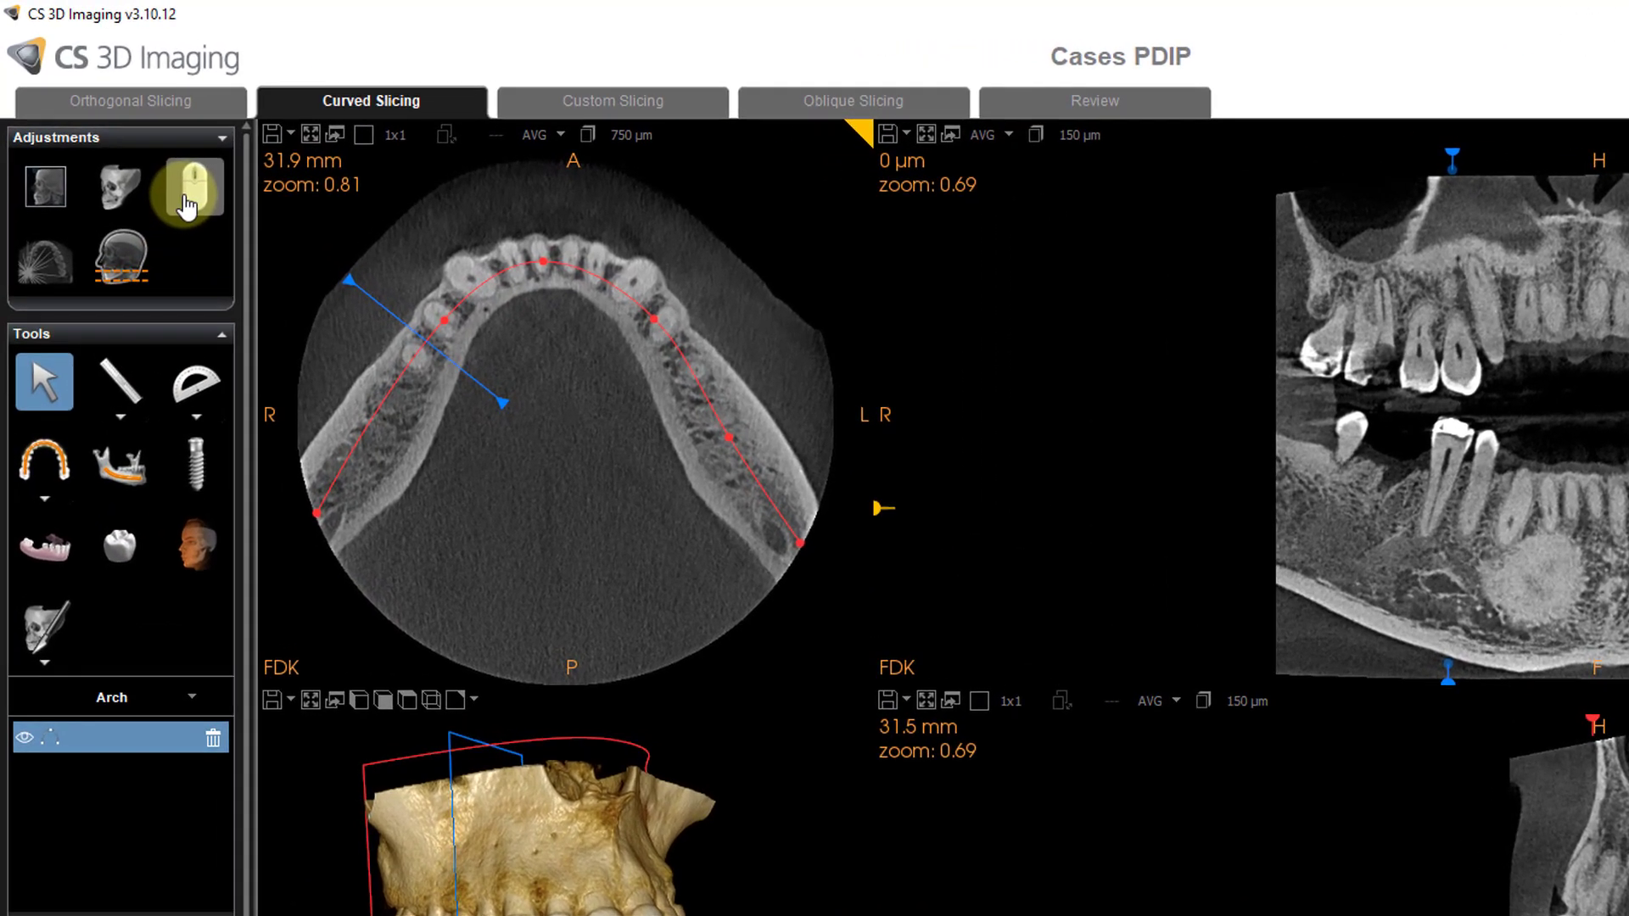
Change the mouse mode from Zoom to Slide so scrolling steps through slices
{"action": "left_click", "coordinate": [173, 187]}
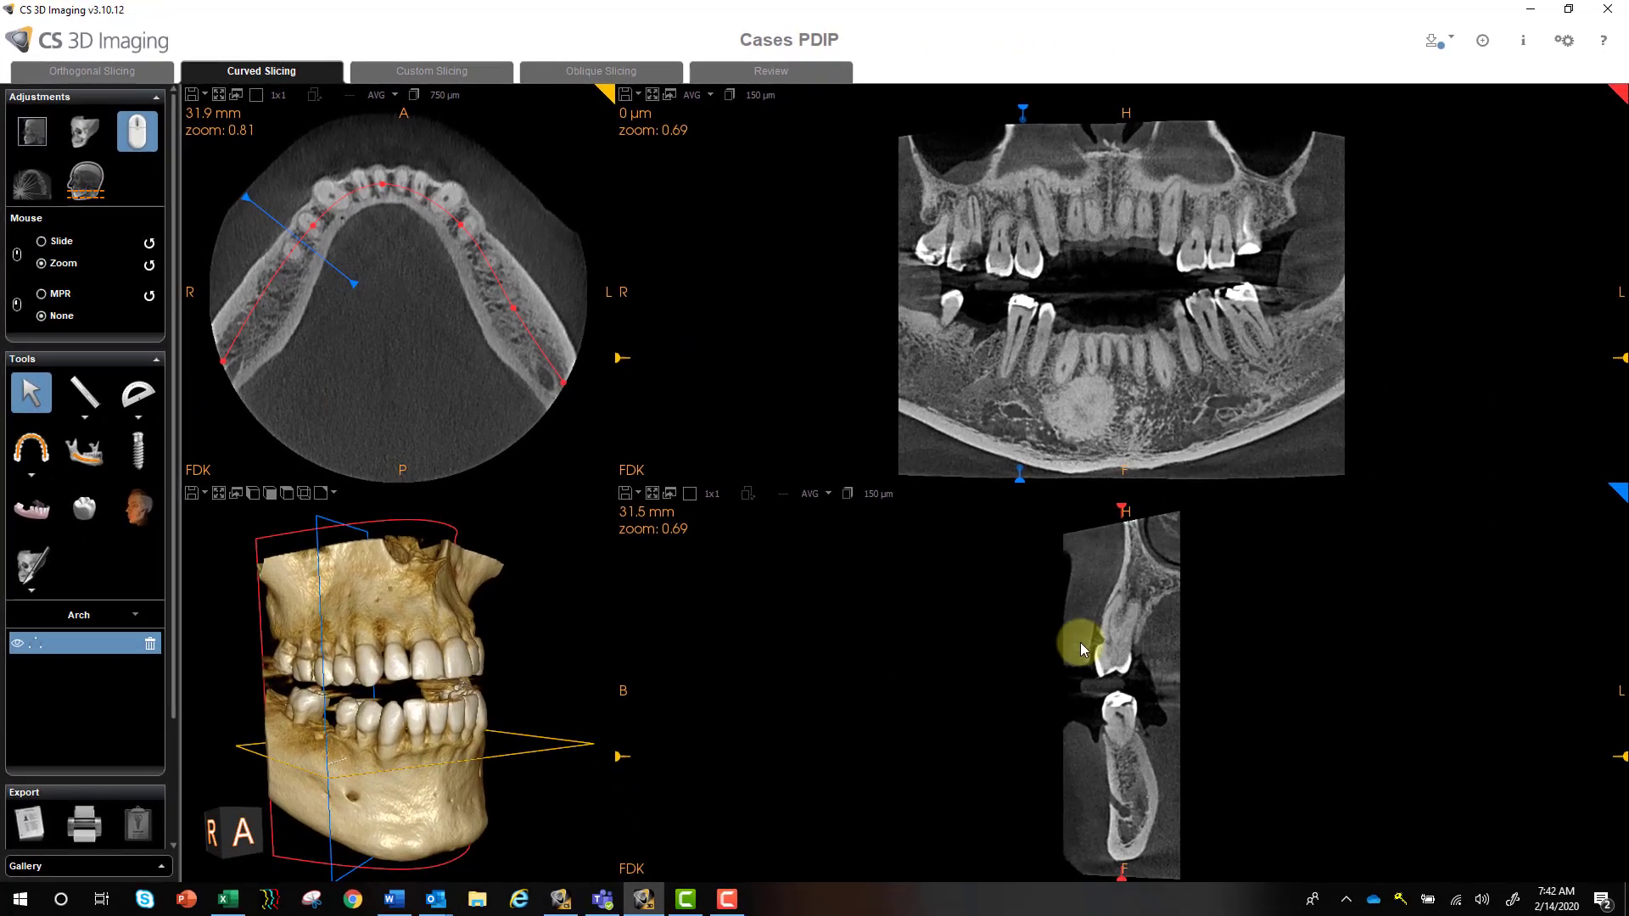
{"action": "scroll", "coordinate": [1120, 689], "scroll_direction": "down", "scroll_amount": 1}
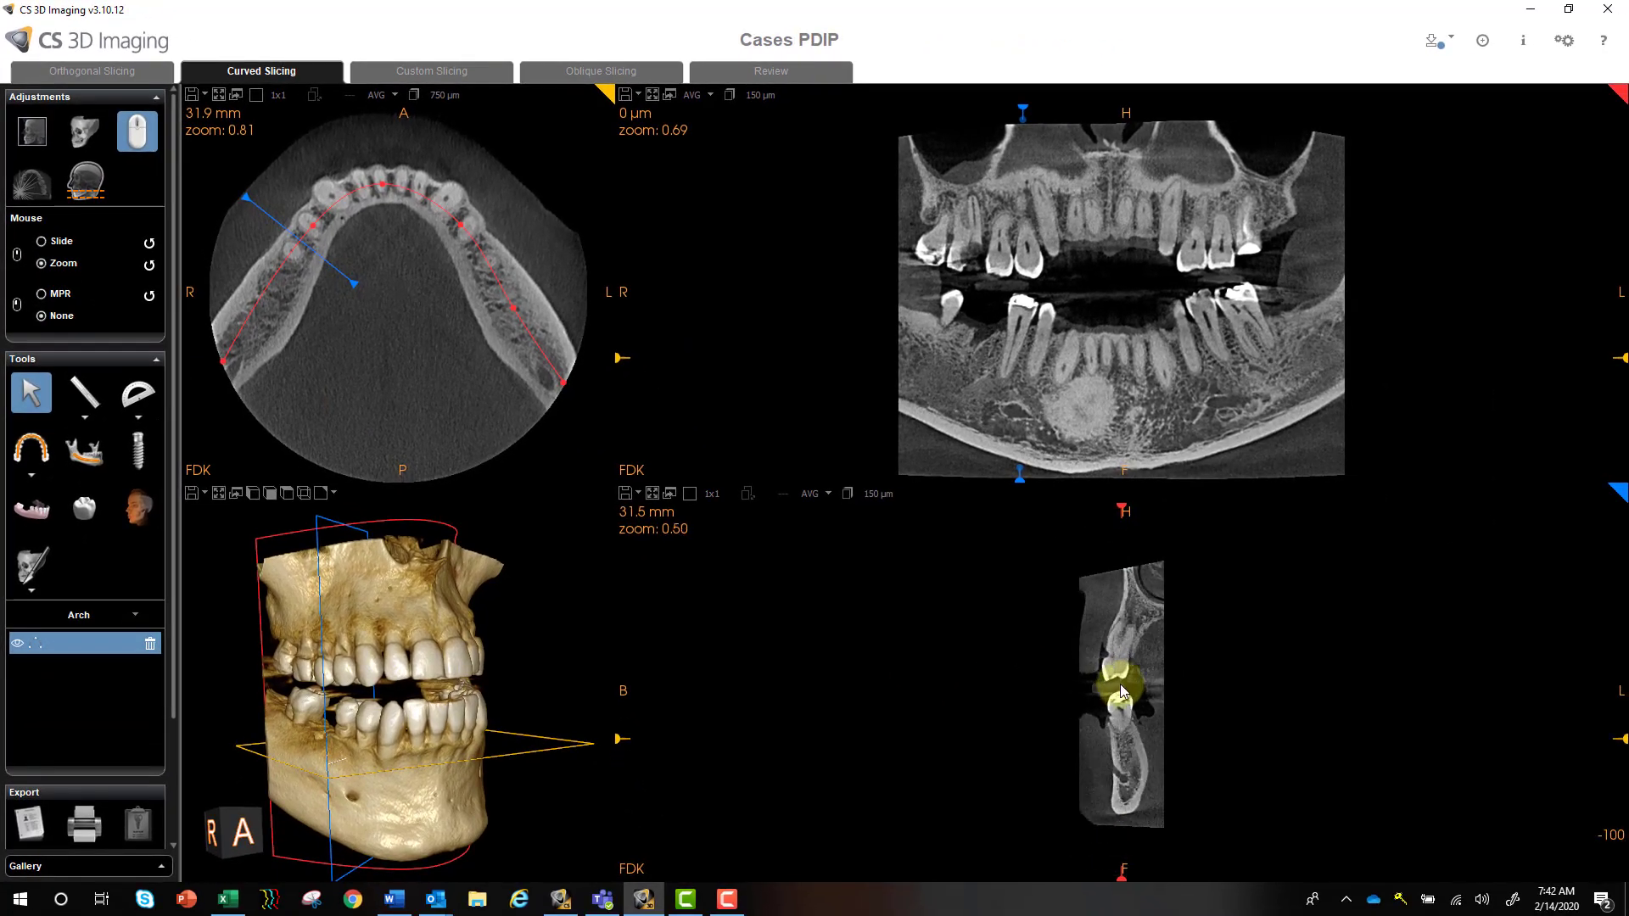
{"action": "scroll", "coordinate": [1120, 691], "scroll_direction": "up", "scroll_amount": 2}
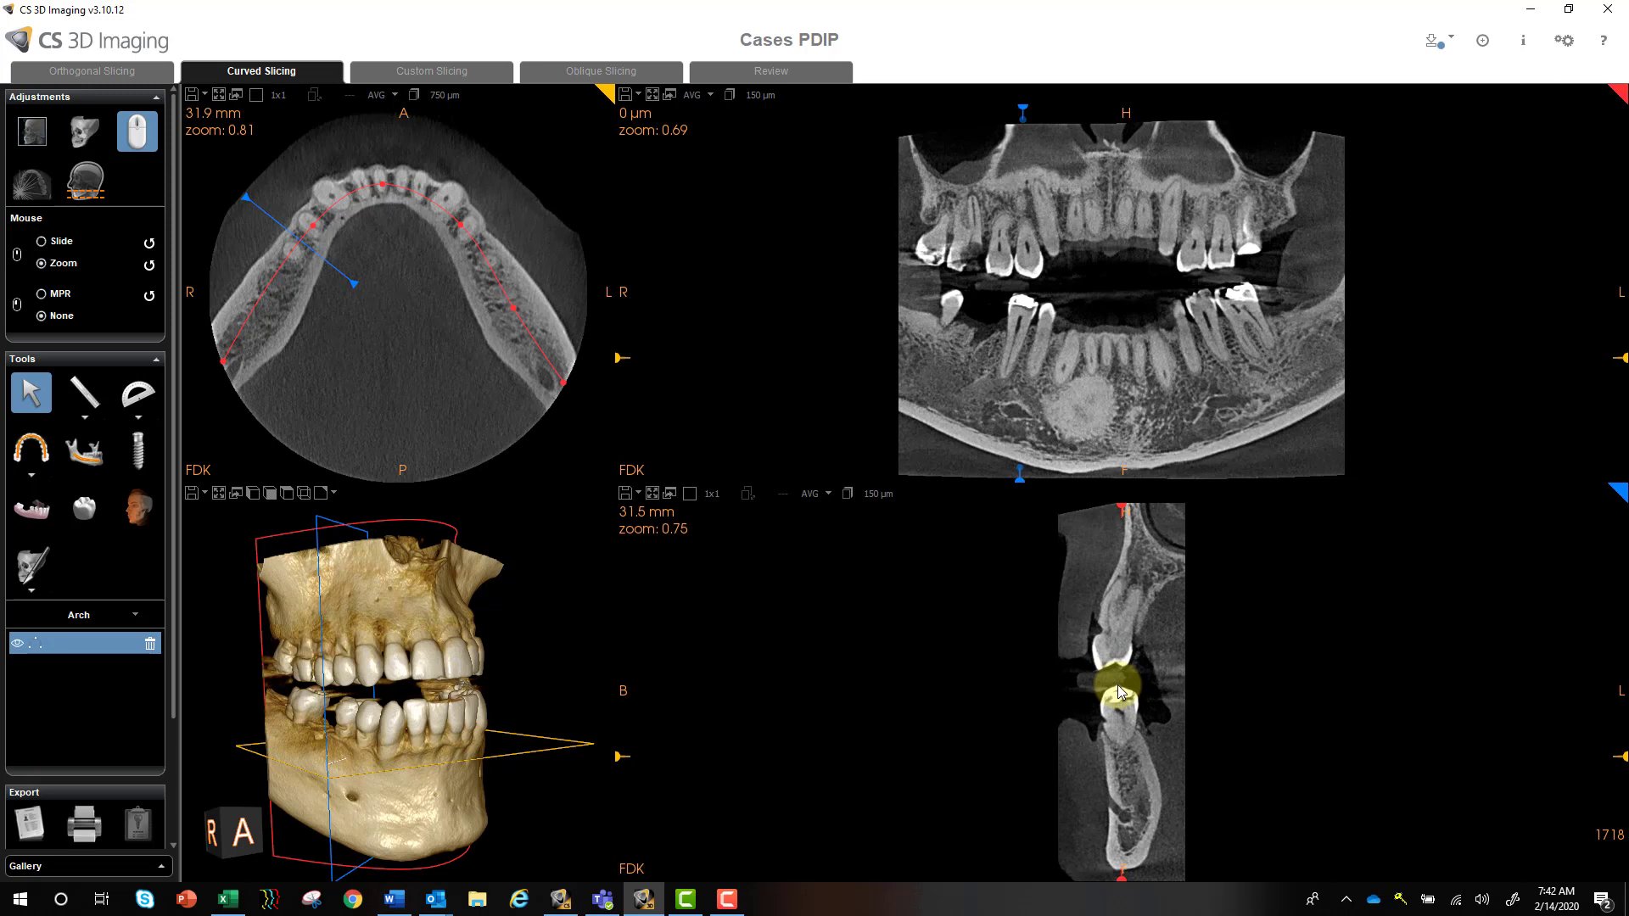
{"action": "left_click", "coordinate": [59, 244]}
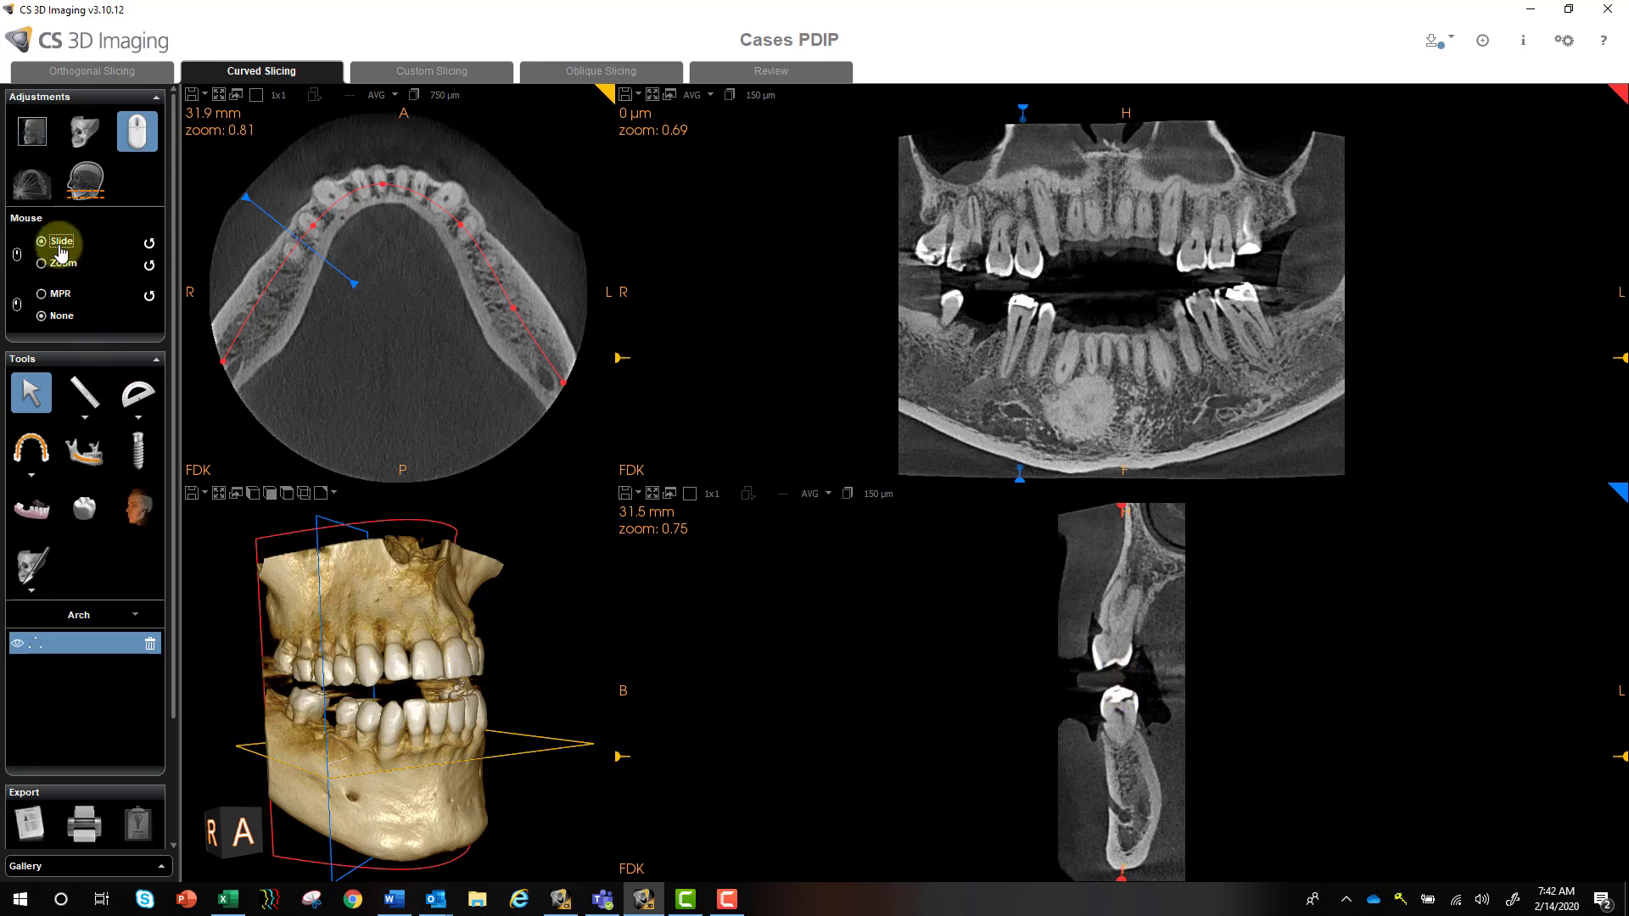
{"action": "left_click_drag", "start_coordinate": [1152, 734], "coordinate": [1156, 721]}
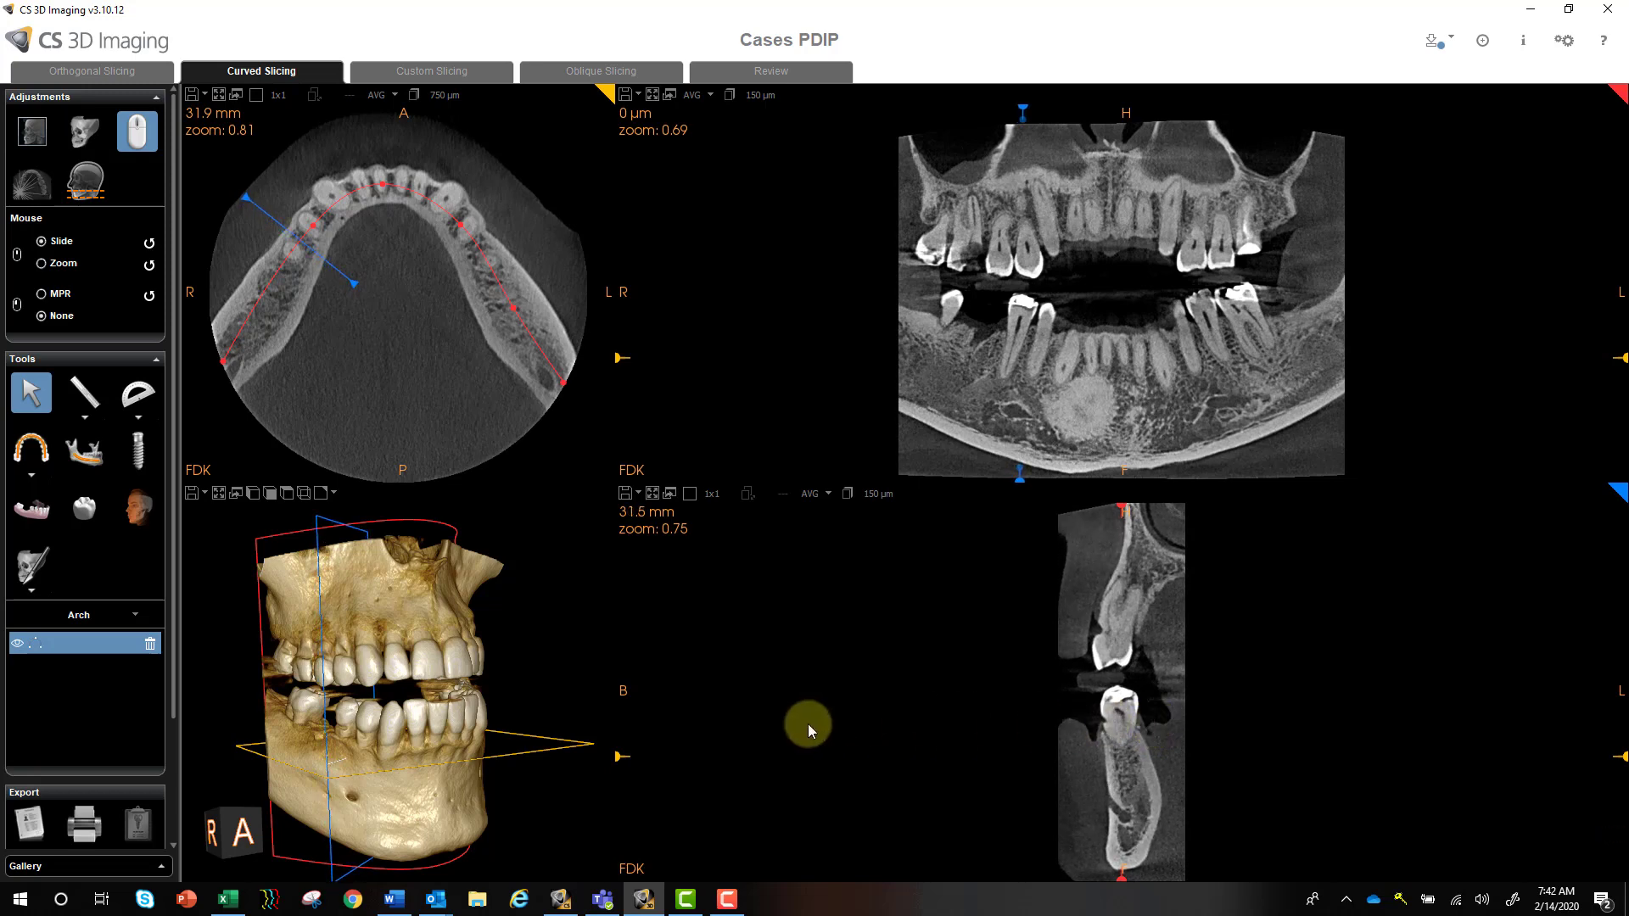
Start a nerve canal on the right jaw with two points in the cross-section view
{"action": "left_click", "coordinate": [94, 465]}
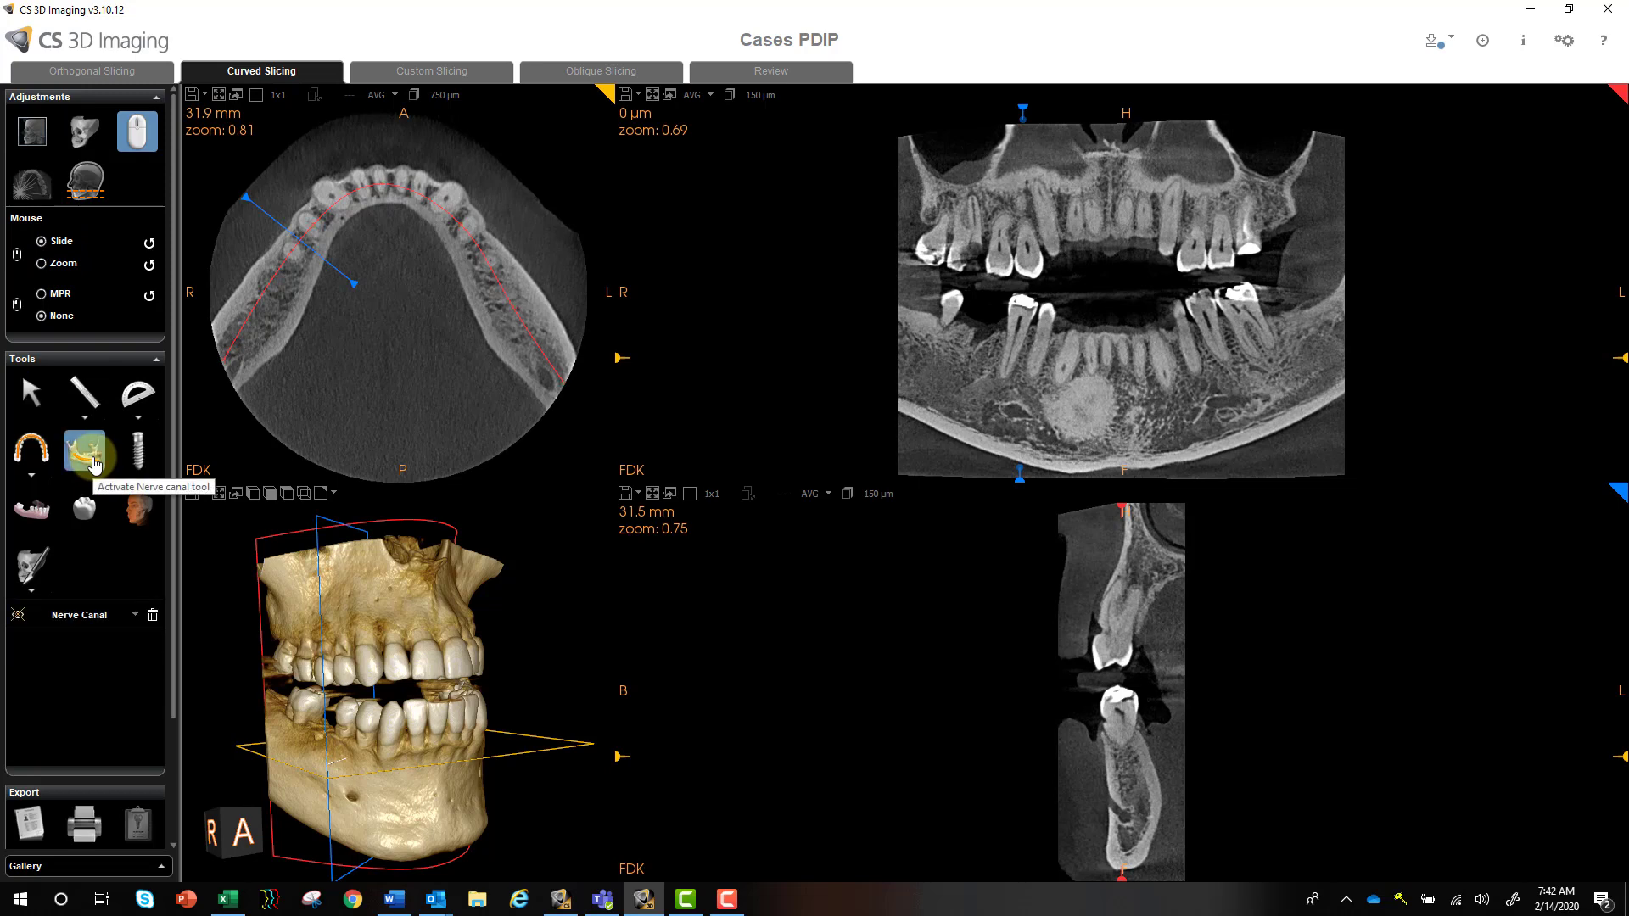
{"action": "left_click_drag", "start_coordinate": [1062, 802], "coordinate": [1110, 811]}
{"action": "left_click", "coordinate": [1097, 787]}
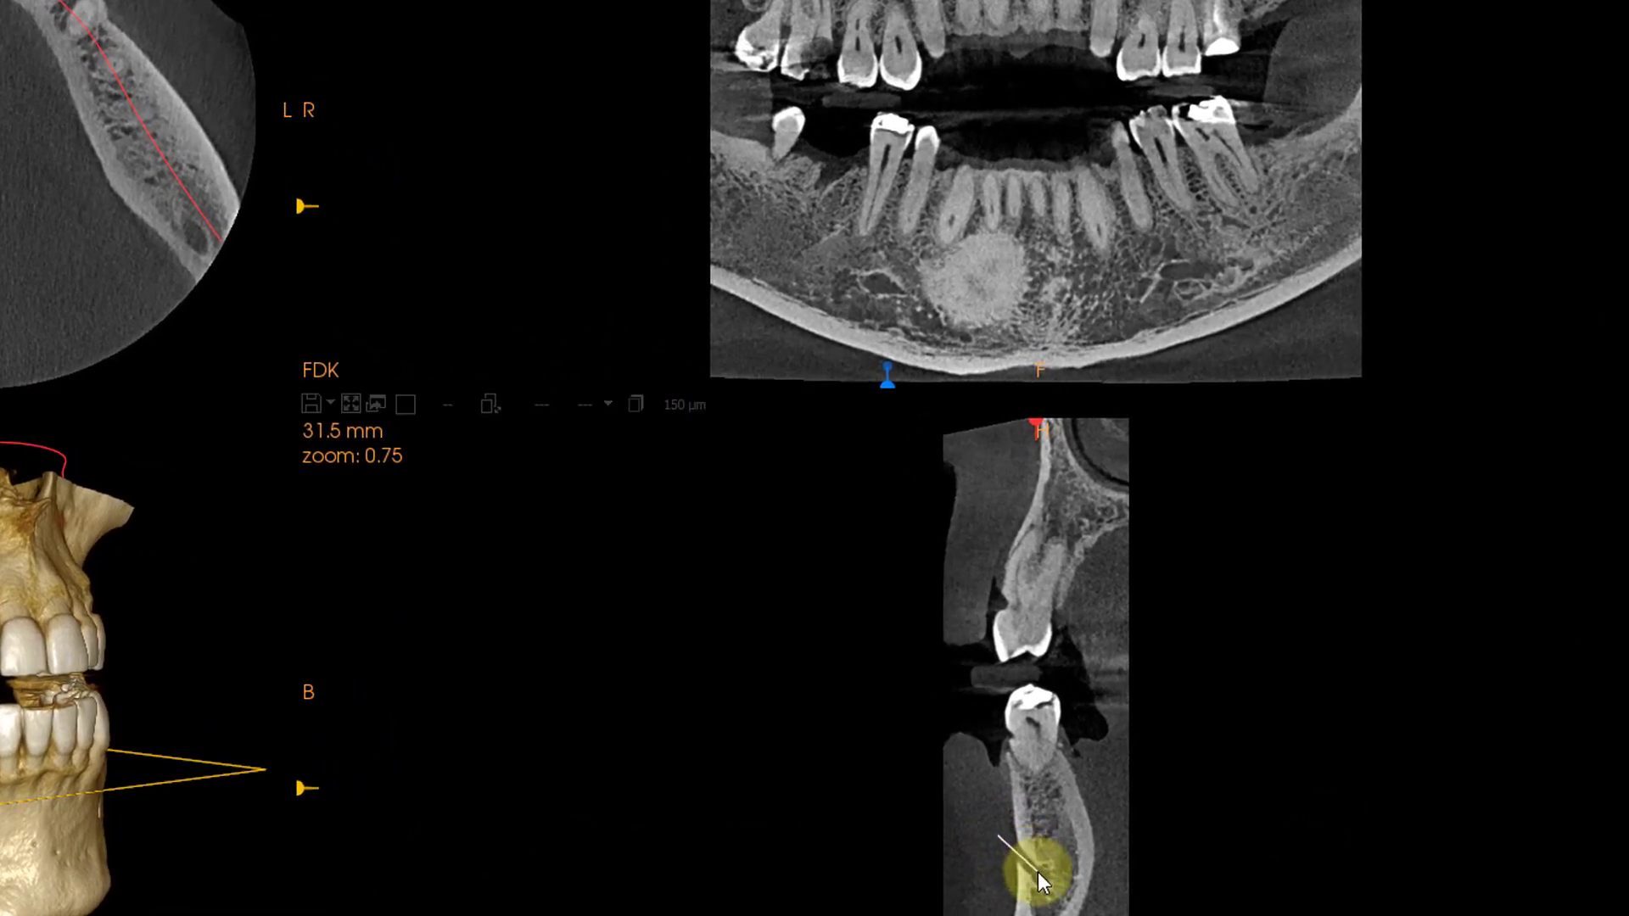
{"action": "left_click", "coordinate": [1037, 872]}
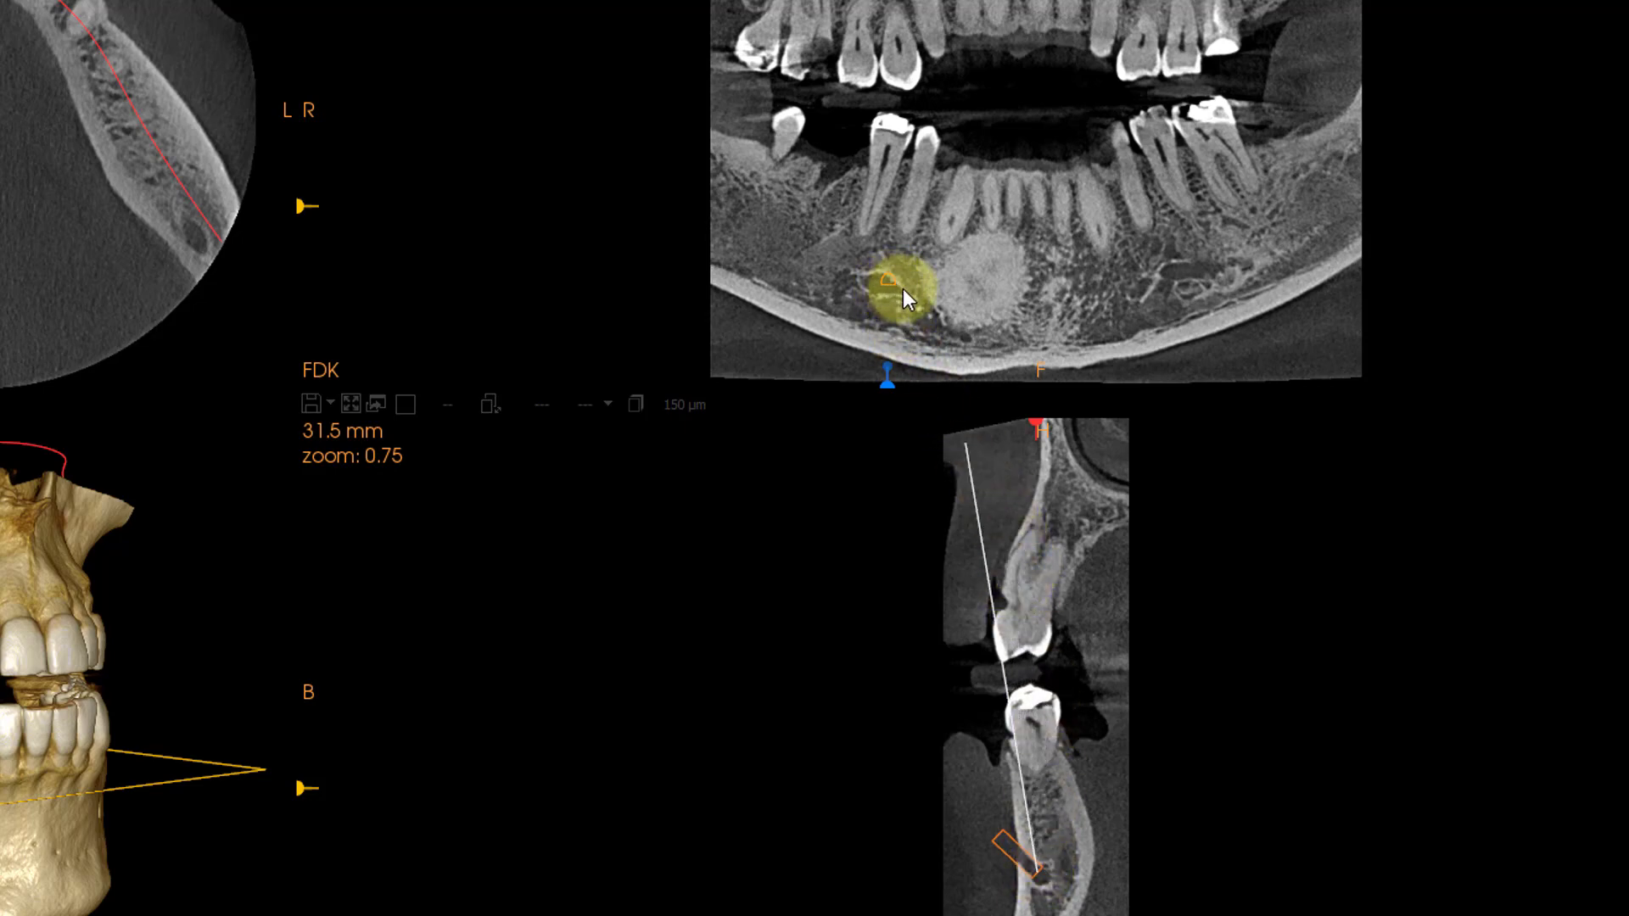
Extend the canal along the panoramic view while stepping through slices, then finish it
{"action": "scroll", "coordinate": [940, 303], "scroll_direction": "down", "scroll_amount": 5}
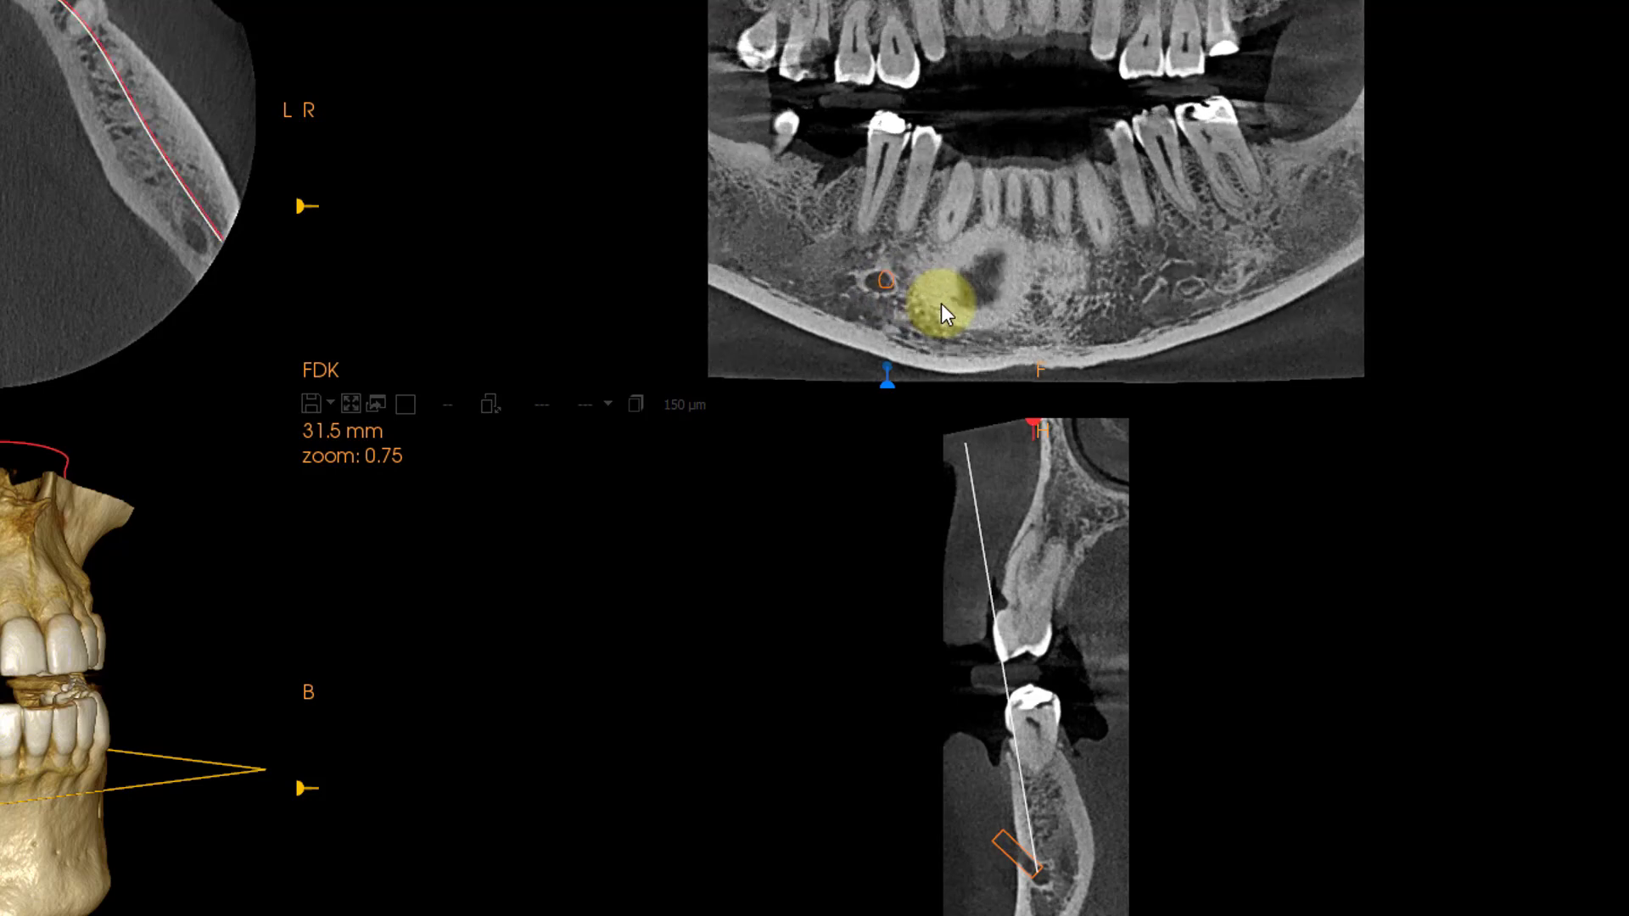
{"action": "scroll", "coordinate": [941, 302], "scroll_direction": "down", "scroll_amount": 2}
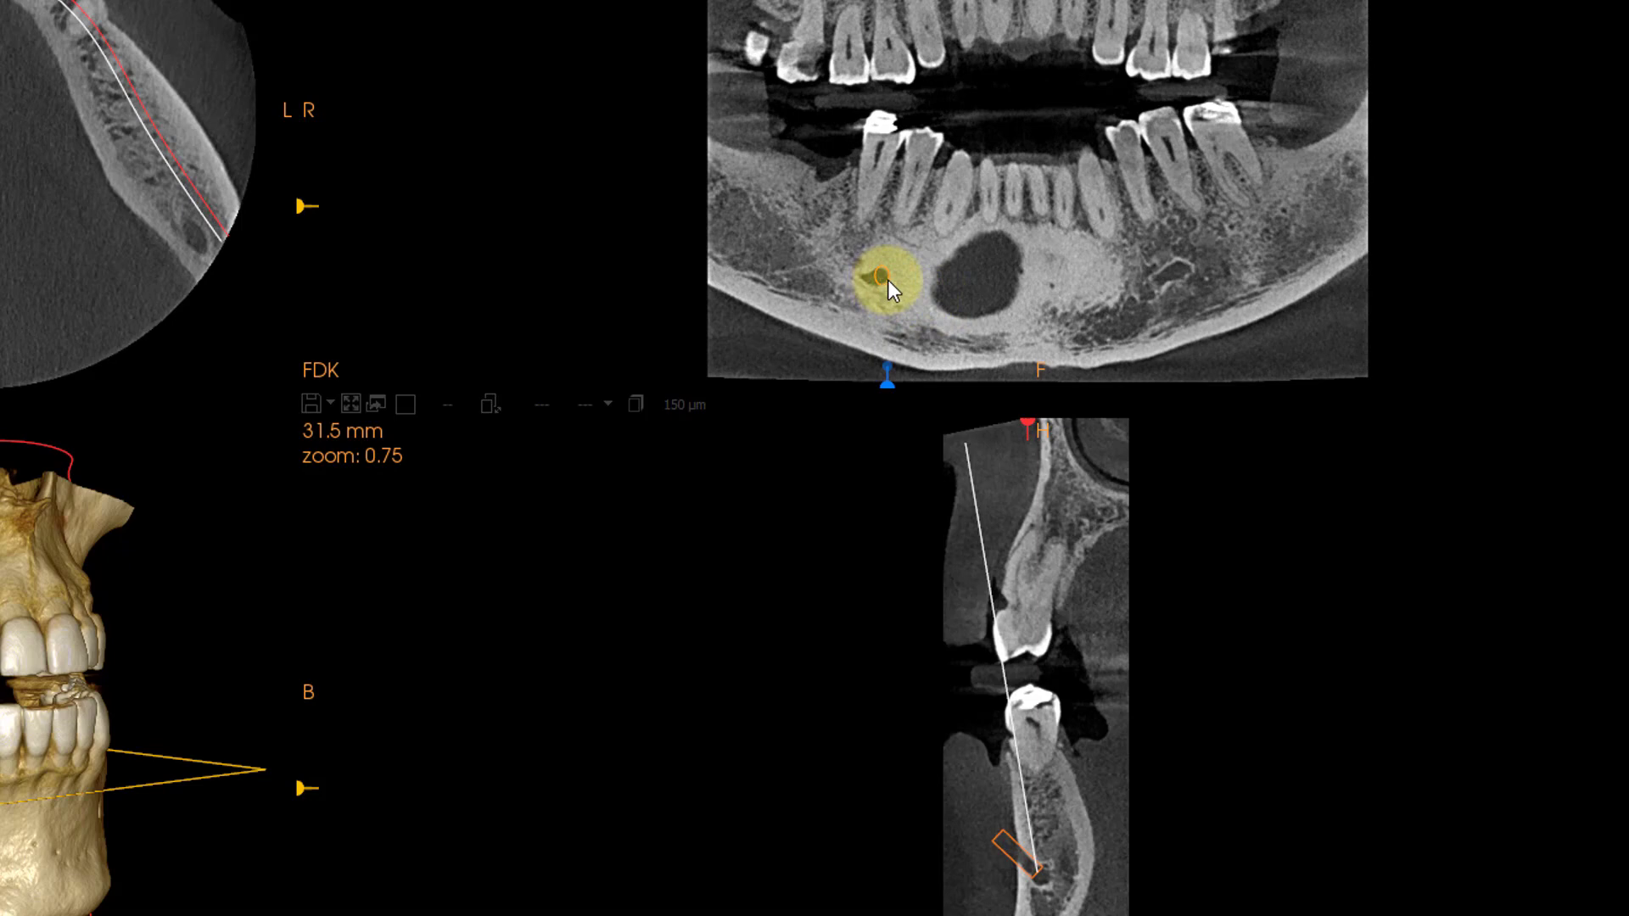
{"action": "scroll", "coordinate": [889, 280], "scroll_direction": "down", "scroll_amount": 5}
{"action": "scroll", "coordinate": [889, 280], "scroll_direction": "down", "scroll_amount": 6}
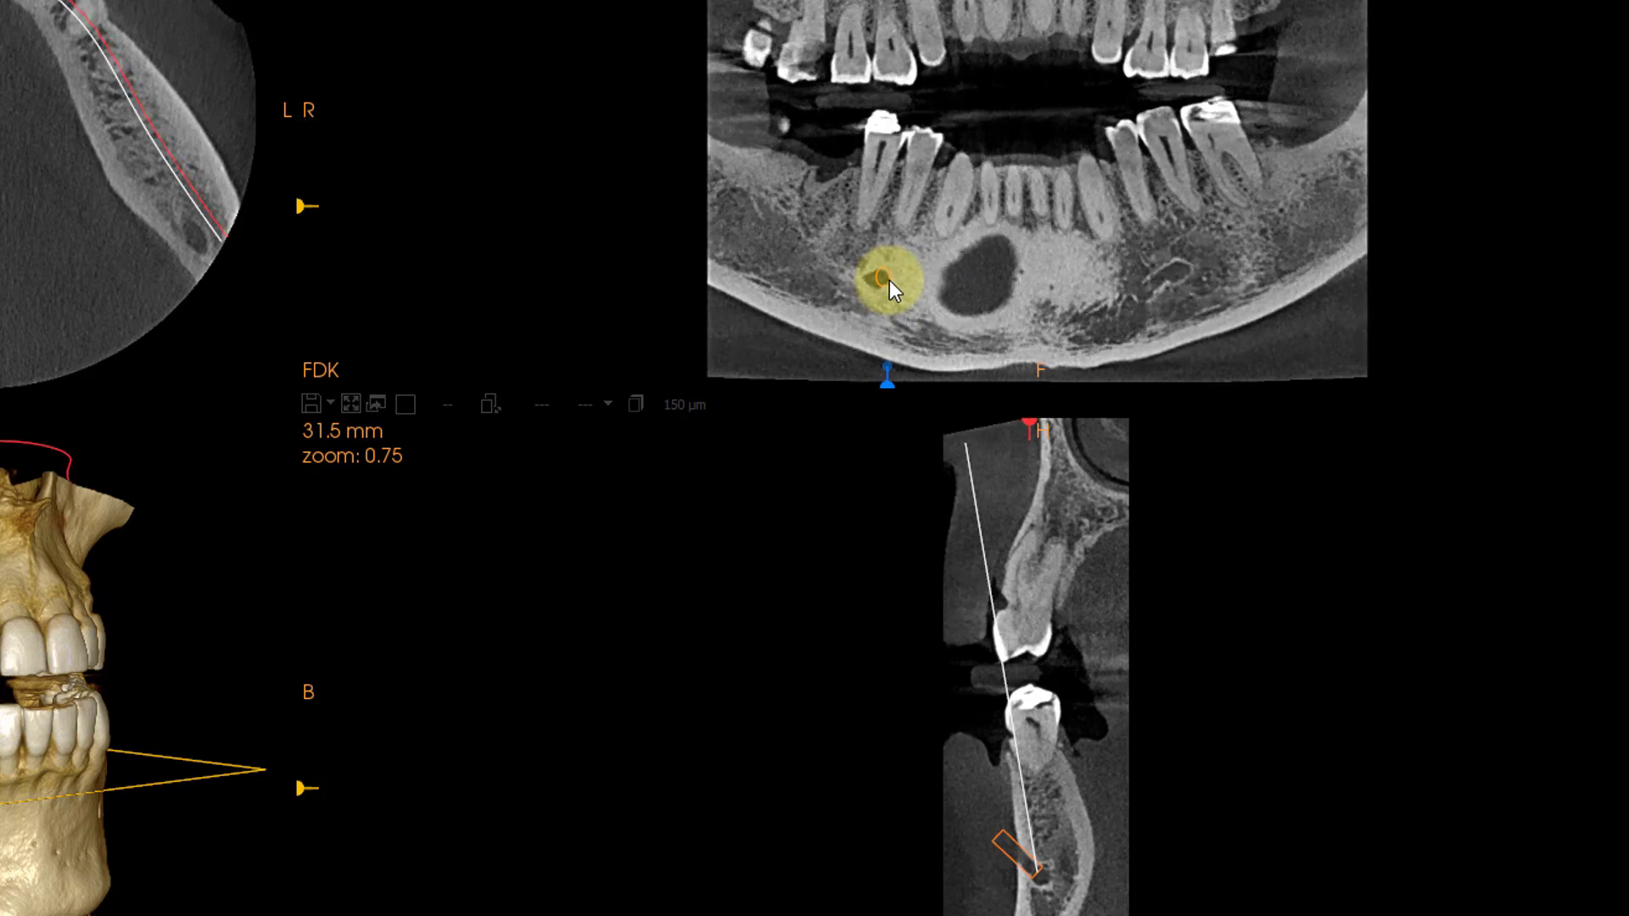
{"action": "scroll", "coordinate": [889, 280], "scroll_direction": "down", "scroll_amount": 6}
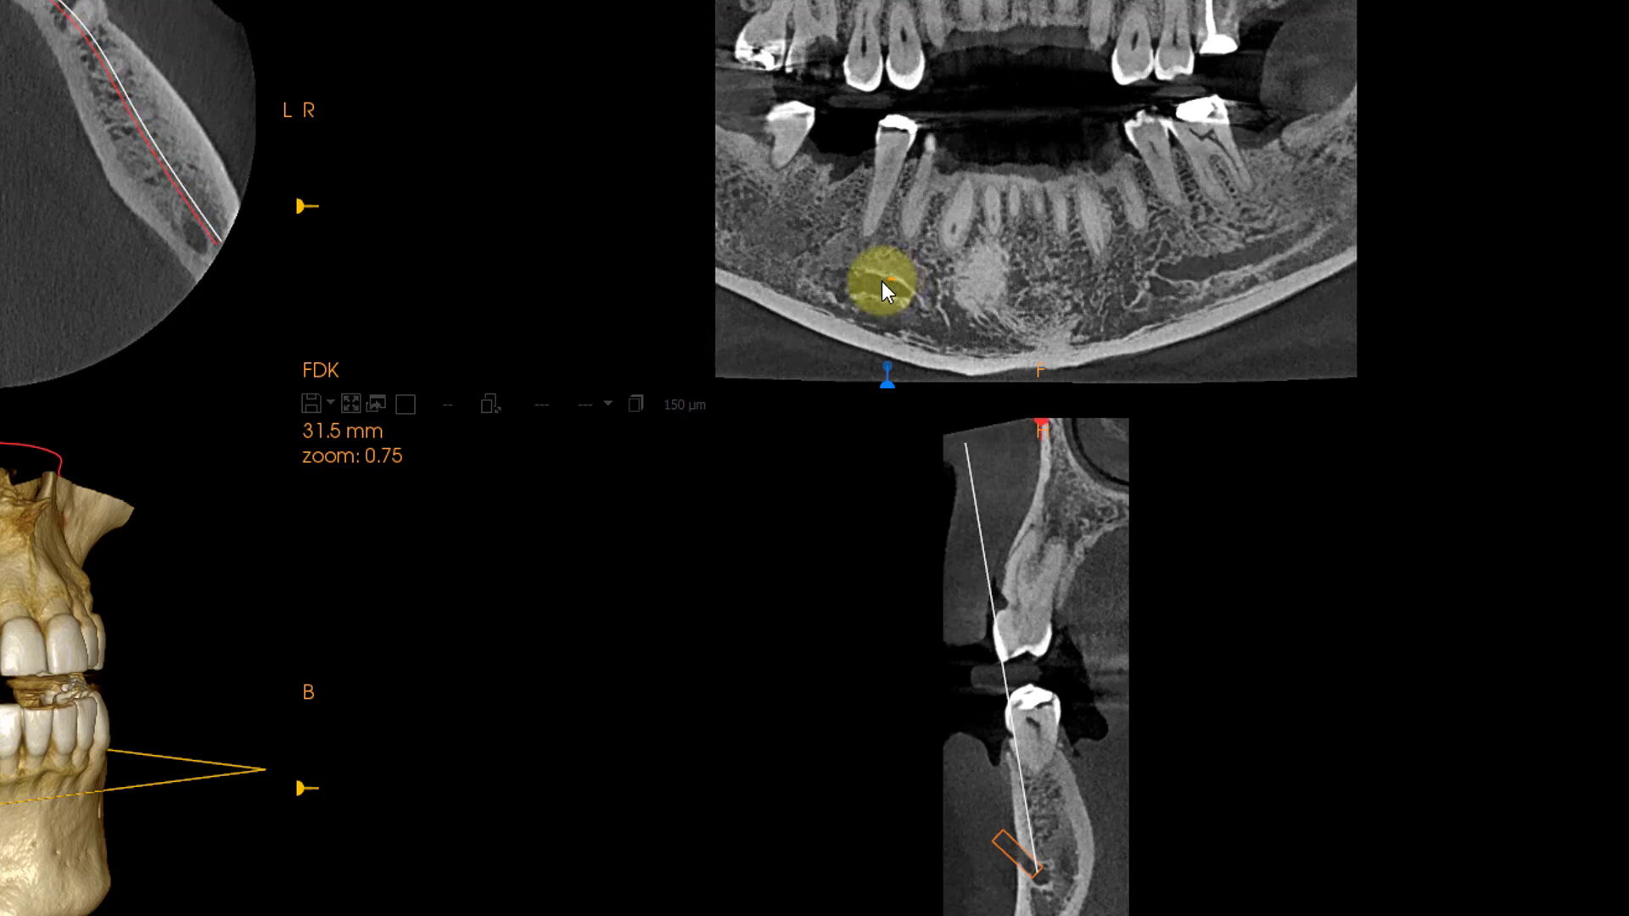
{"action": "left_click", "coordinate": [883, 282]}
{"action": "scroll", "coordinate": [877, 281], "scroll_direction": "down", "scroll_amount": 2}
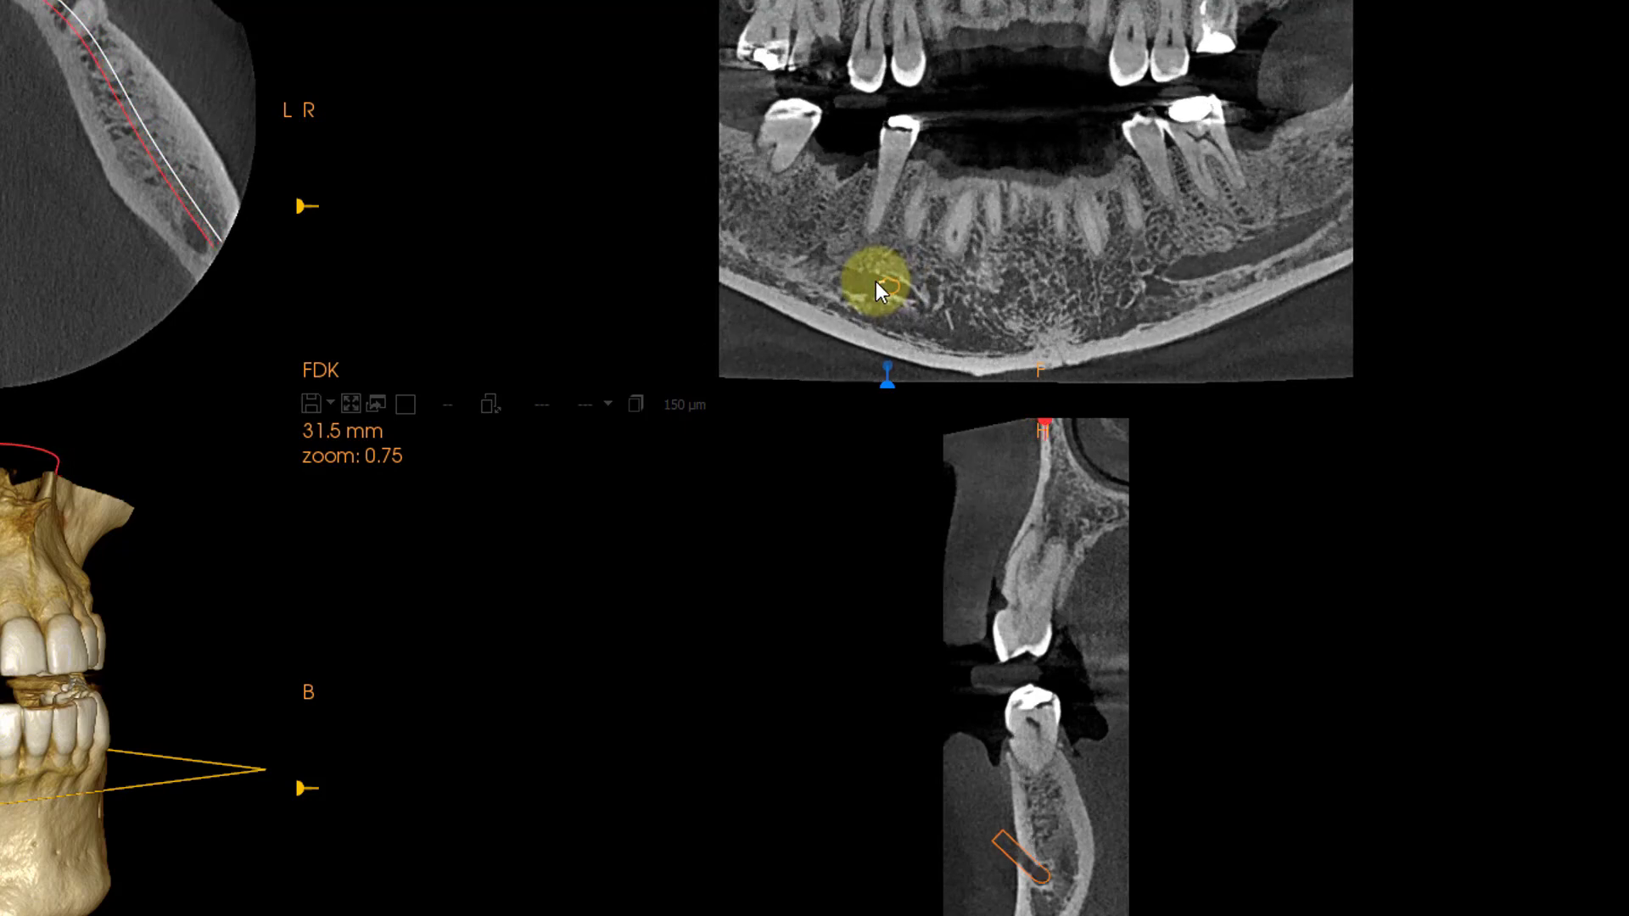
{"action": "scroll", "coordinate": [871, 282], "scroll_direction": "down", "scroll_amount": 3}
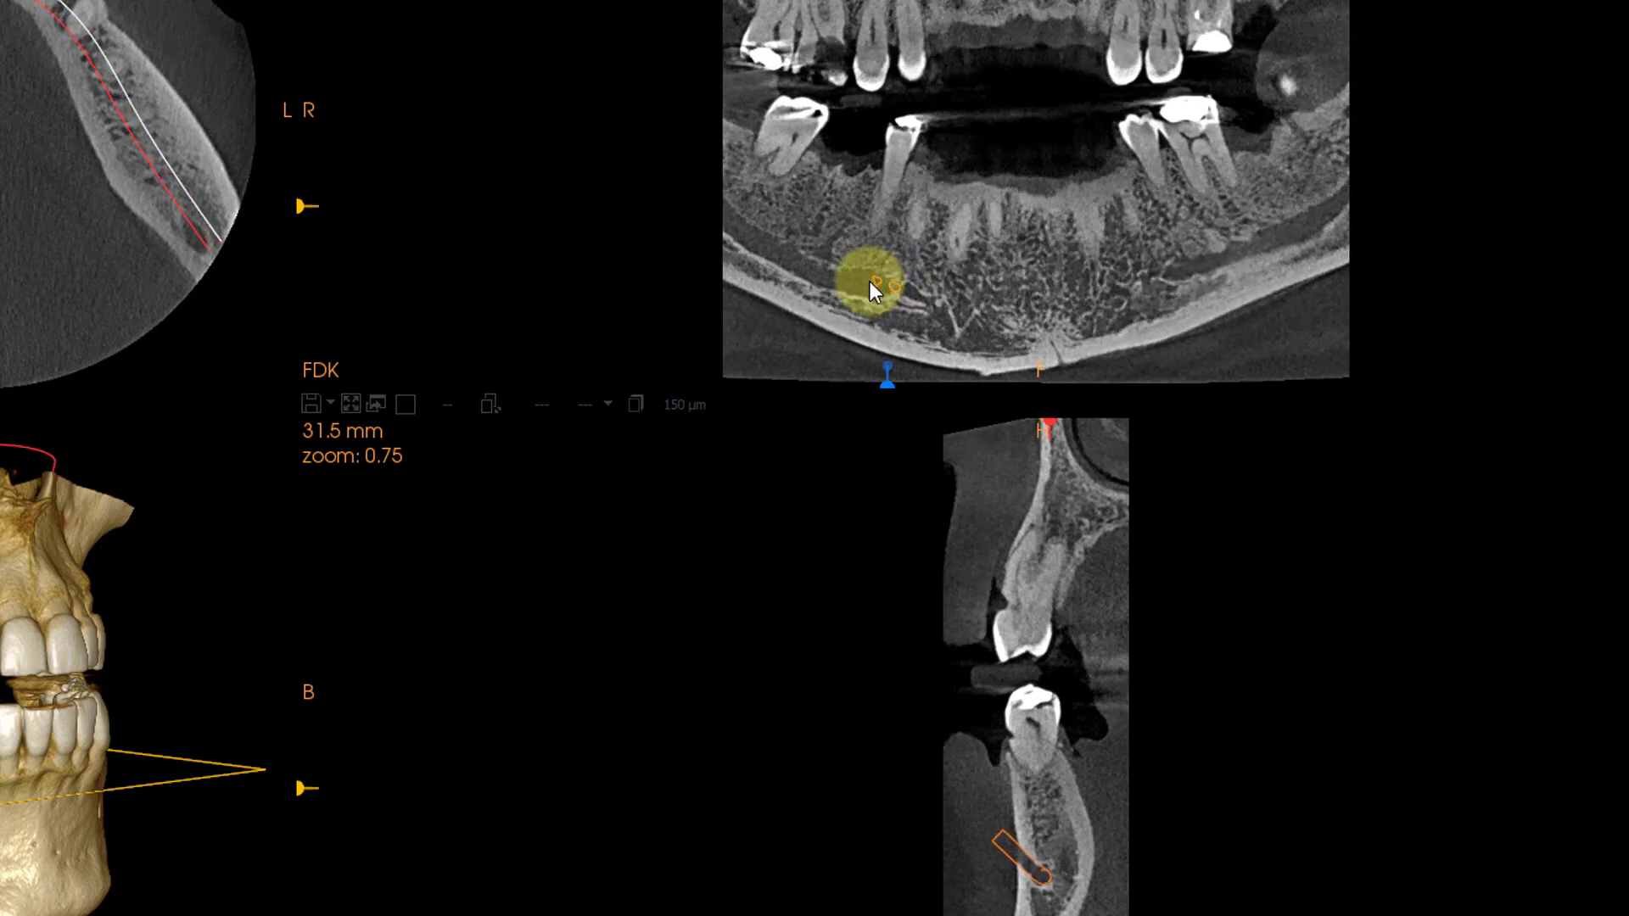
{"action": "scroll", "coordinate": [863, 282], "scroll_direction": "down", "scroll_amount": 2}
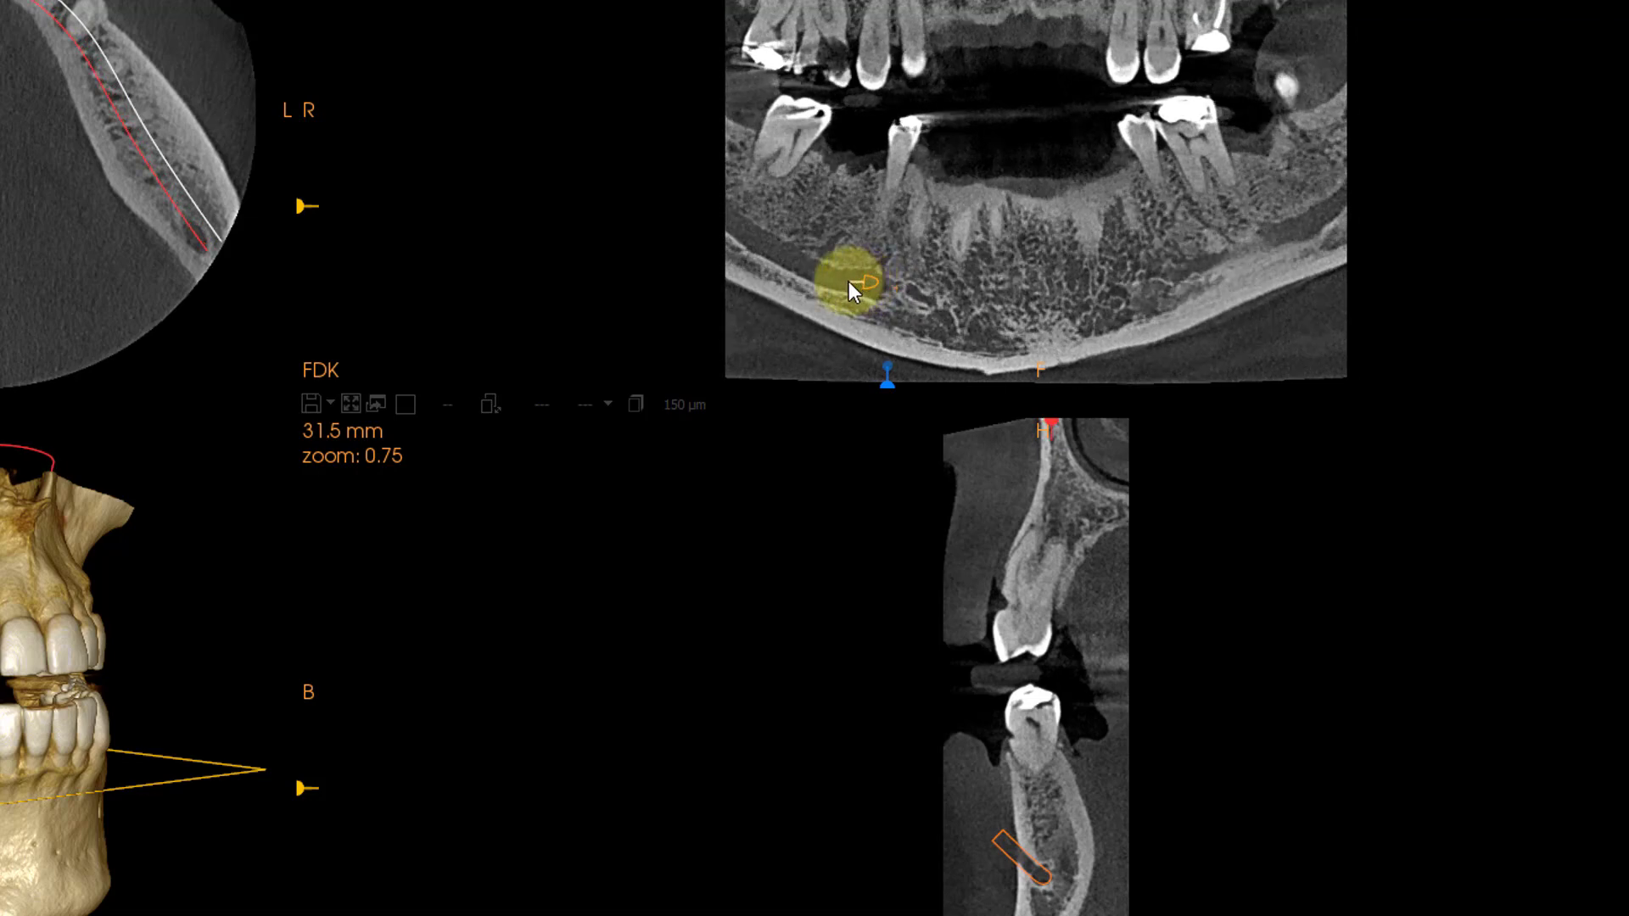
{"action": "scroll", "coordinate": [825, 280], "scroll_direction": "down", "scroll_amount": 2}
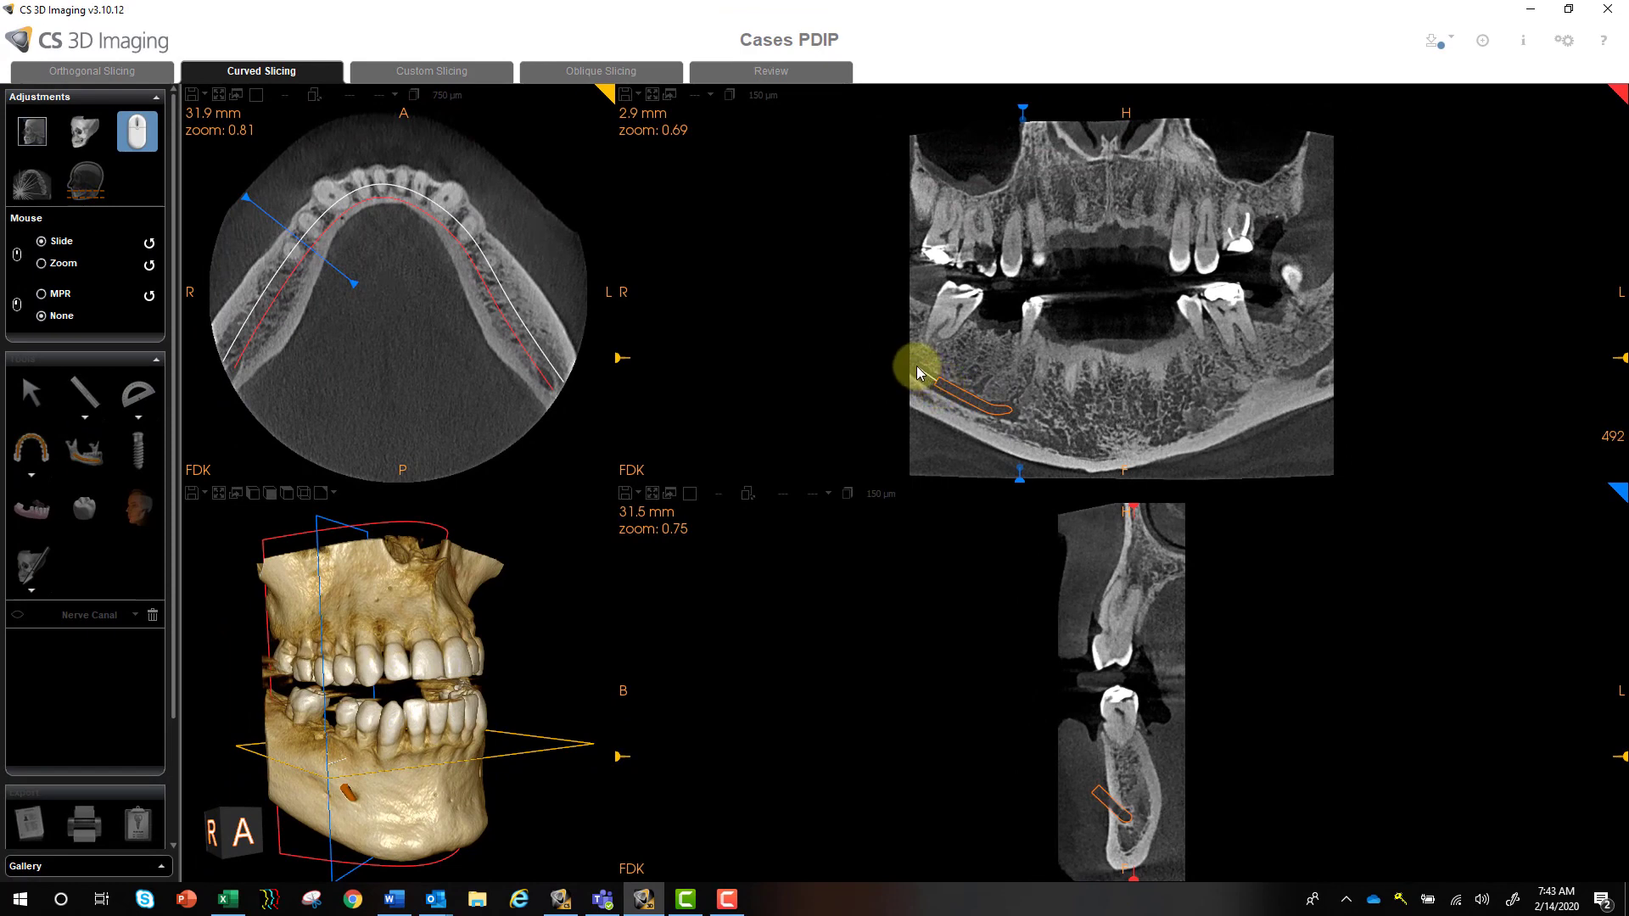
{"action": "double_click", "coordinate": [919, 374]}
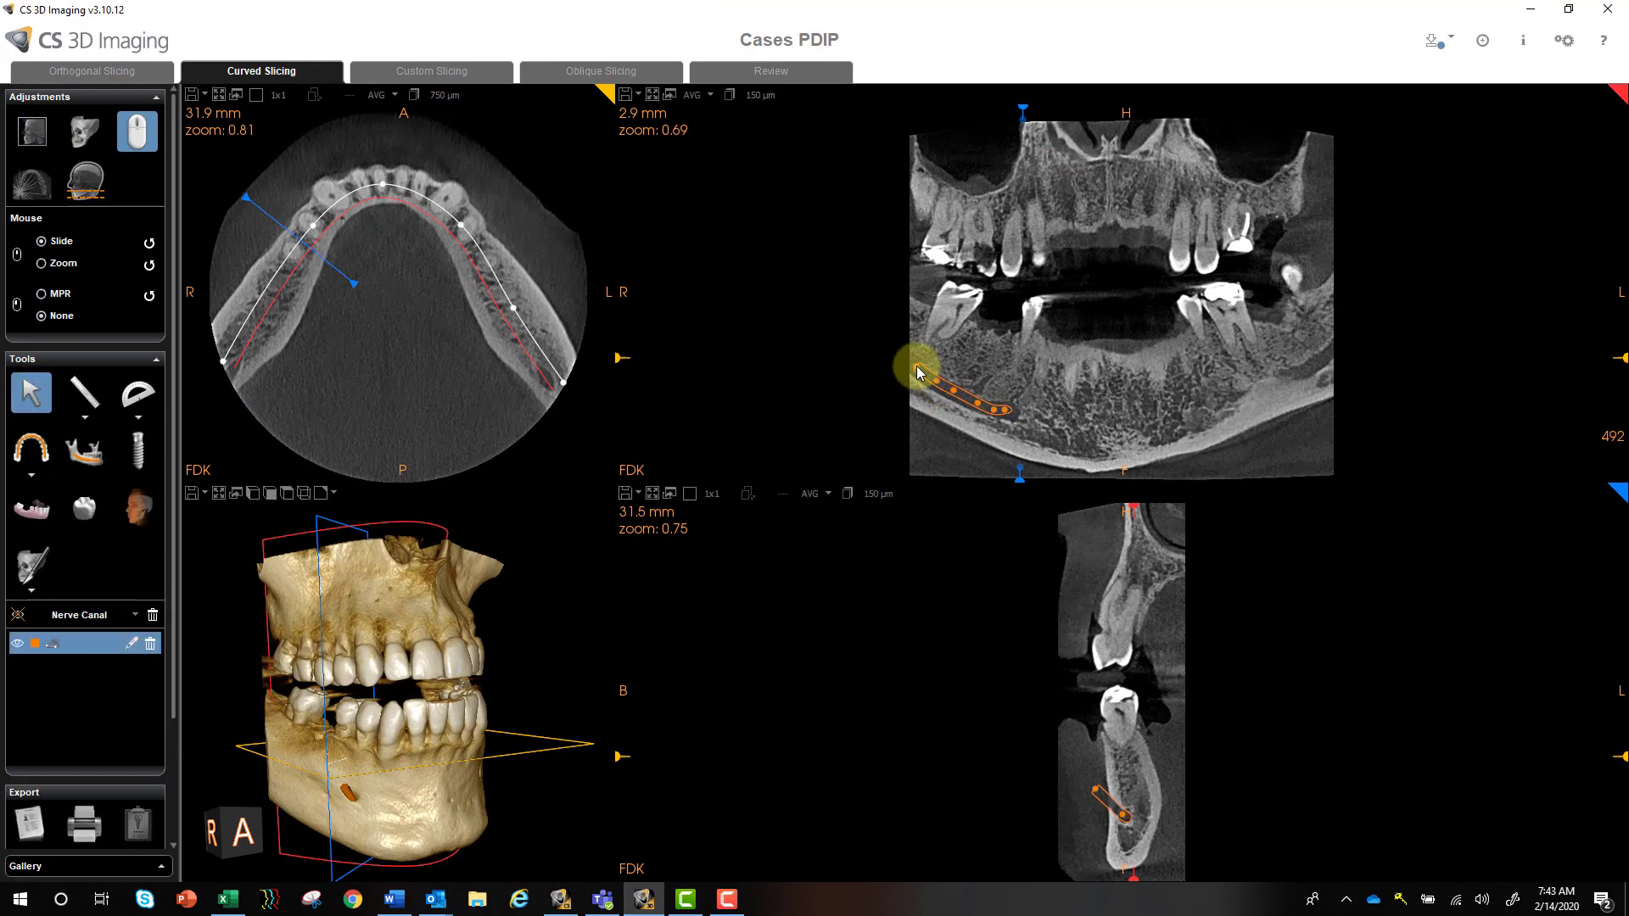
{"action": "key", "text": "F10"}
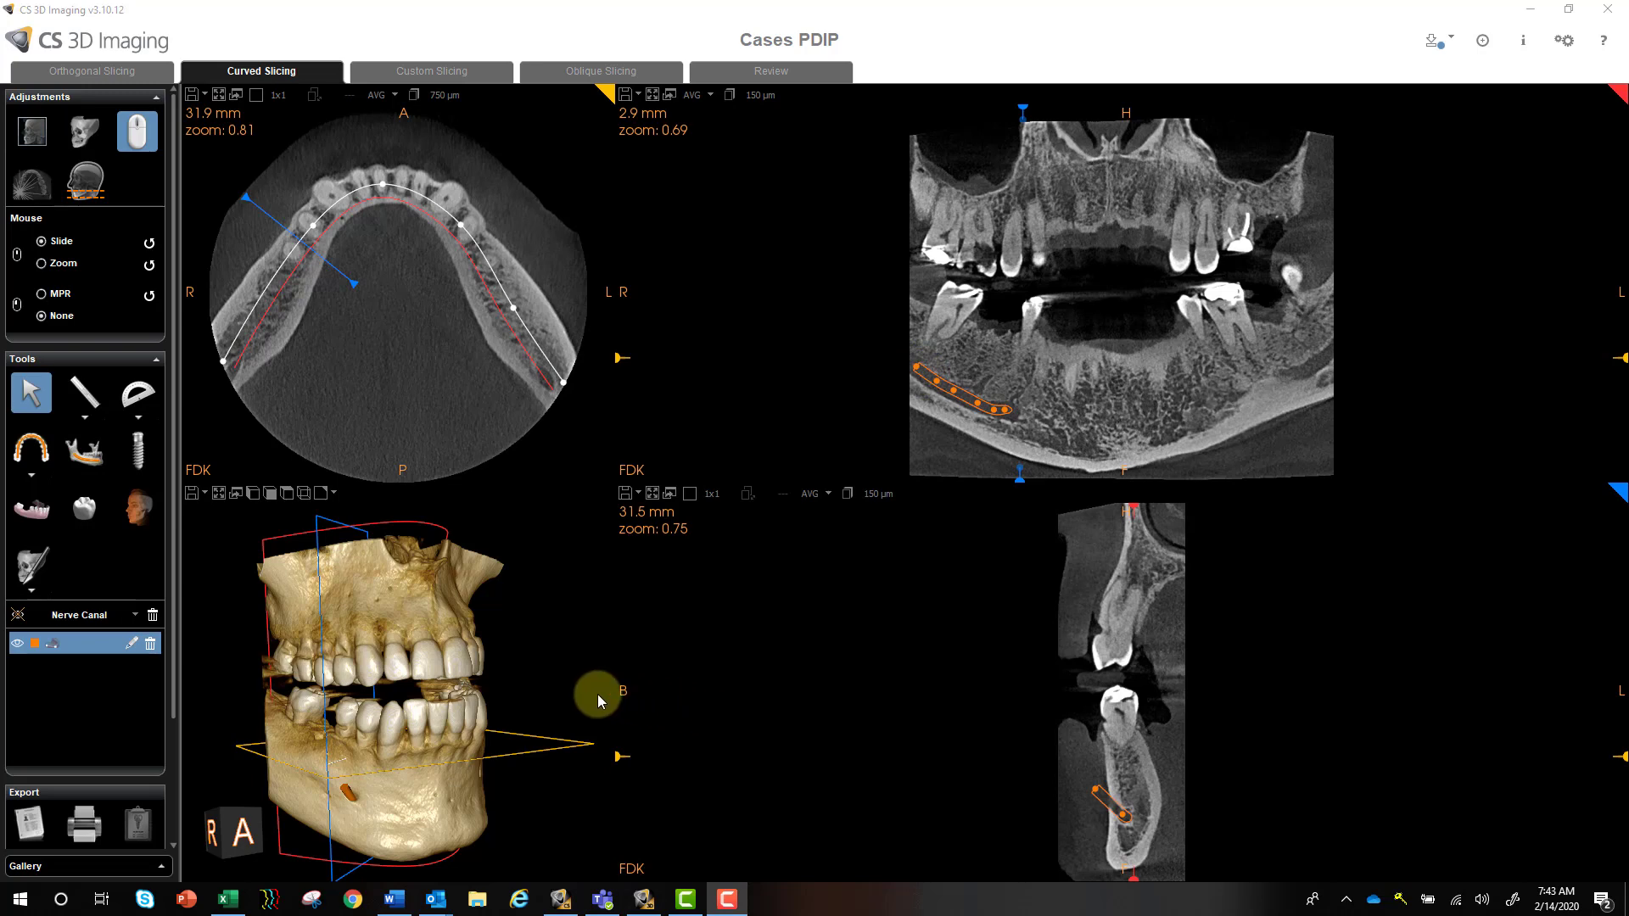
Delete the traced Nerve Canal and confirm removal of the previous dental arch
{"action": "left_click", "coordinate": [150, 647]}
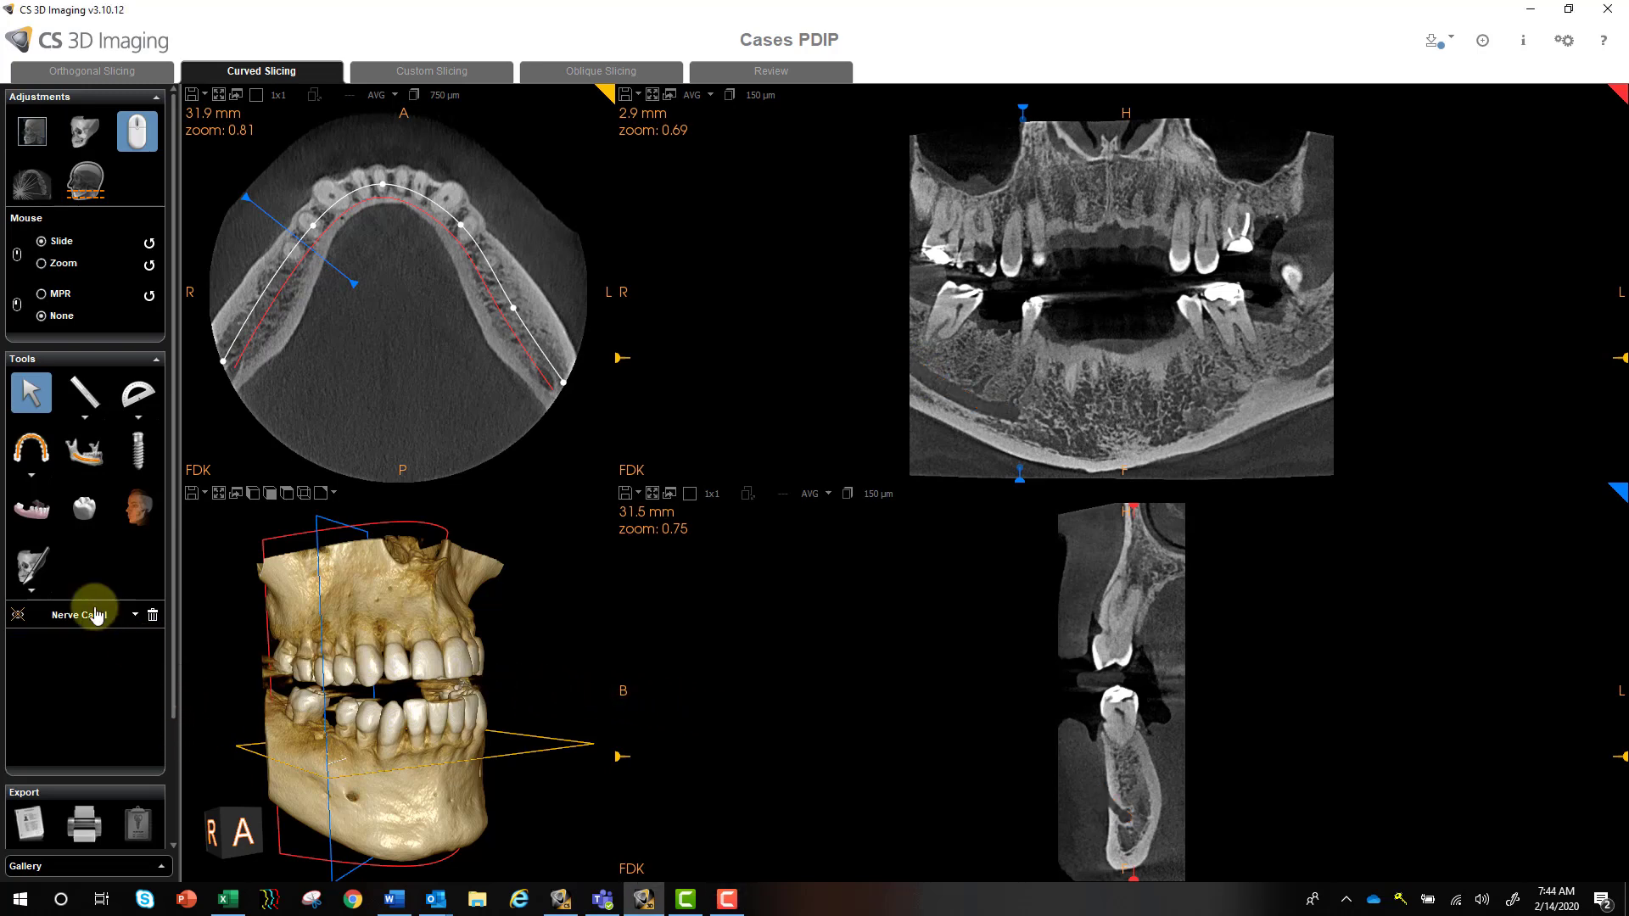
{"action": "left_click", "coordinate": [31, 448]}
{"action": "left_click", "coordinate": [838, 510]}
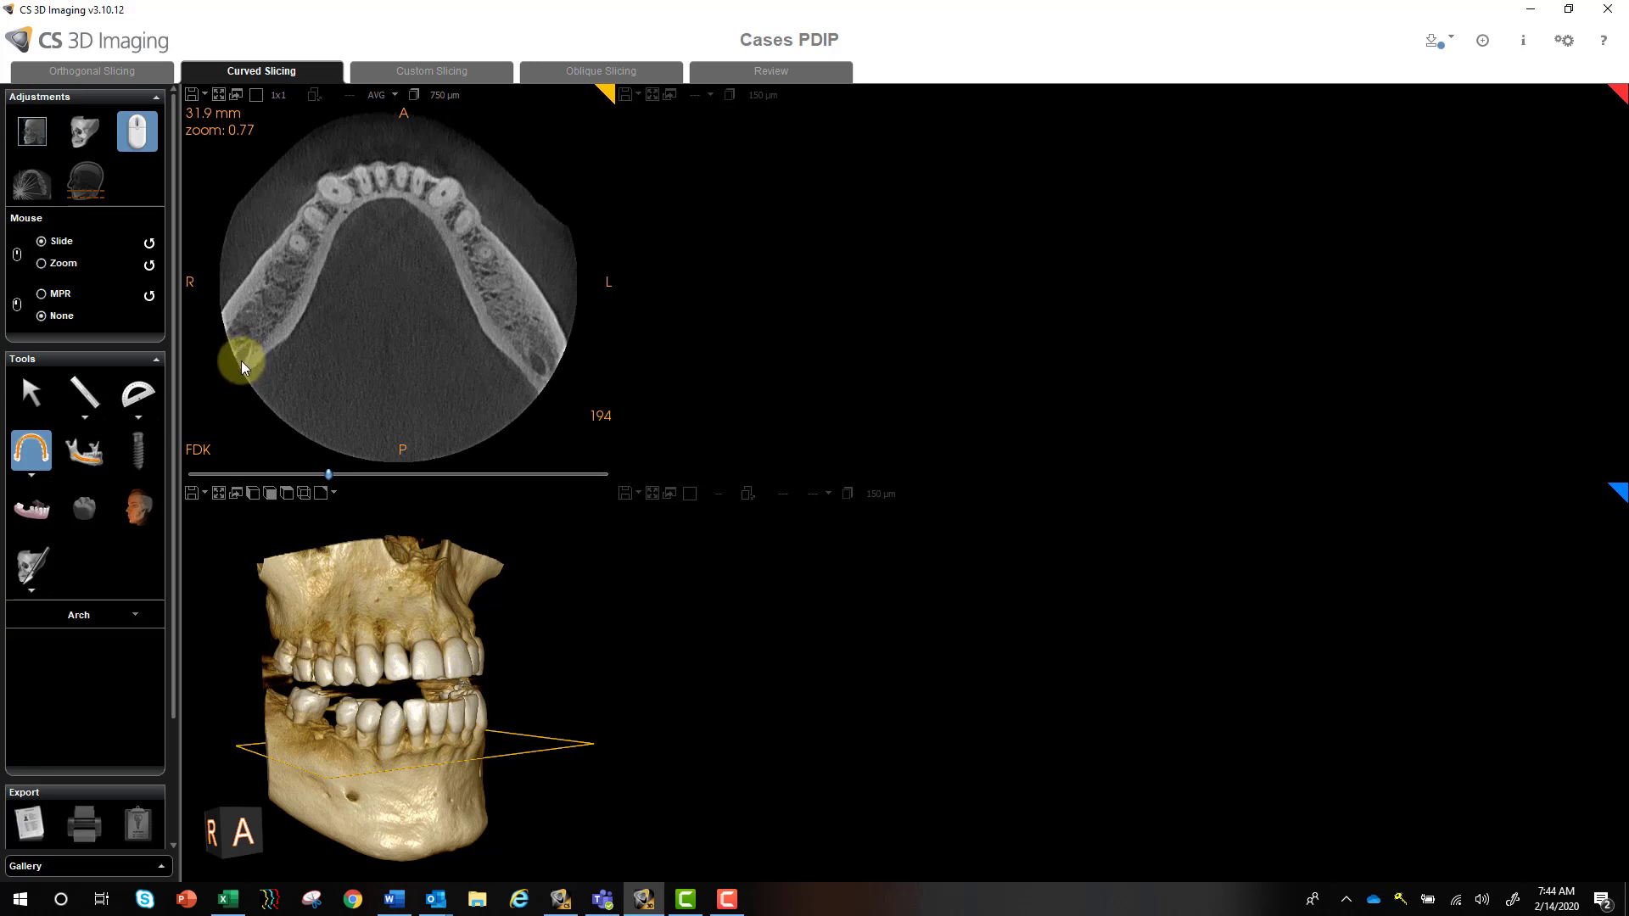
Redraw the dental arch with nine points along the mandible from the right jaw to the left
{"action": "left_click", "coordinate": [277, 299]}
{"action": "left_click", "coordinate": [304, 241]}
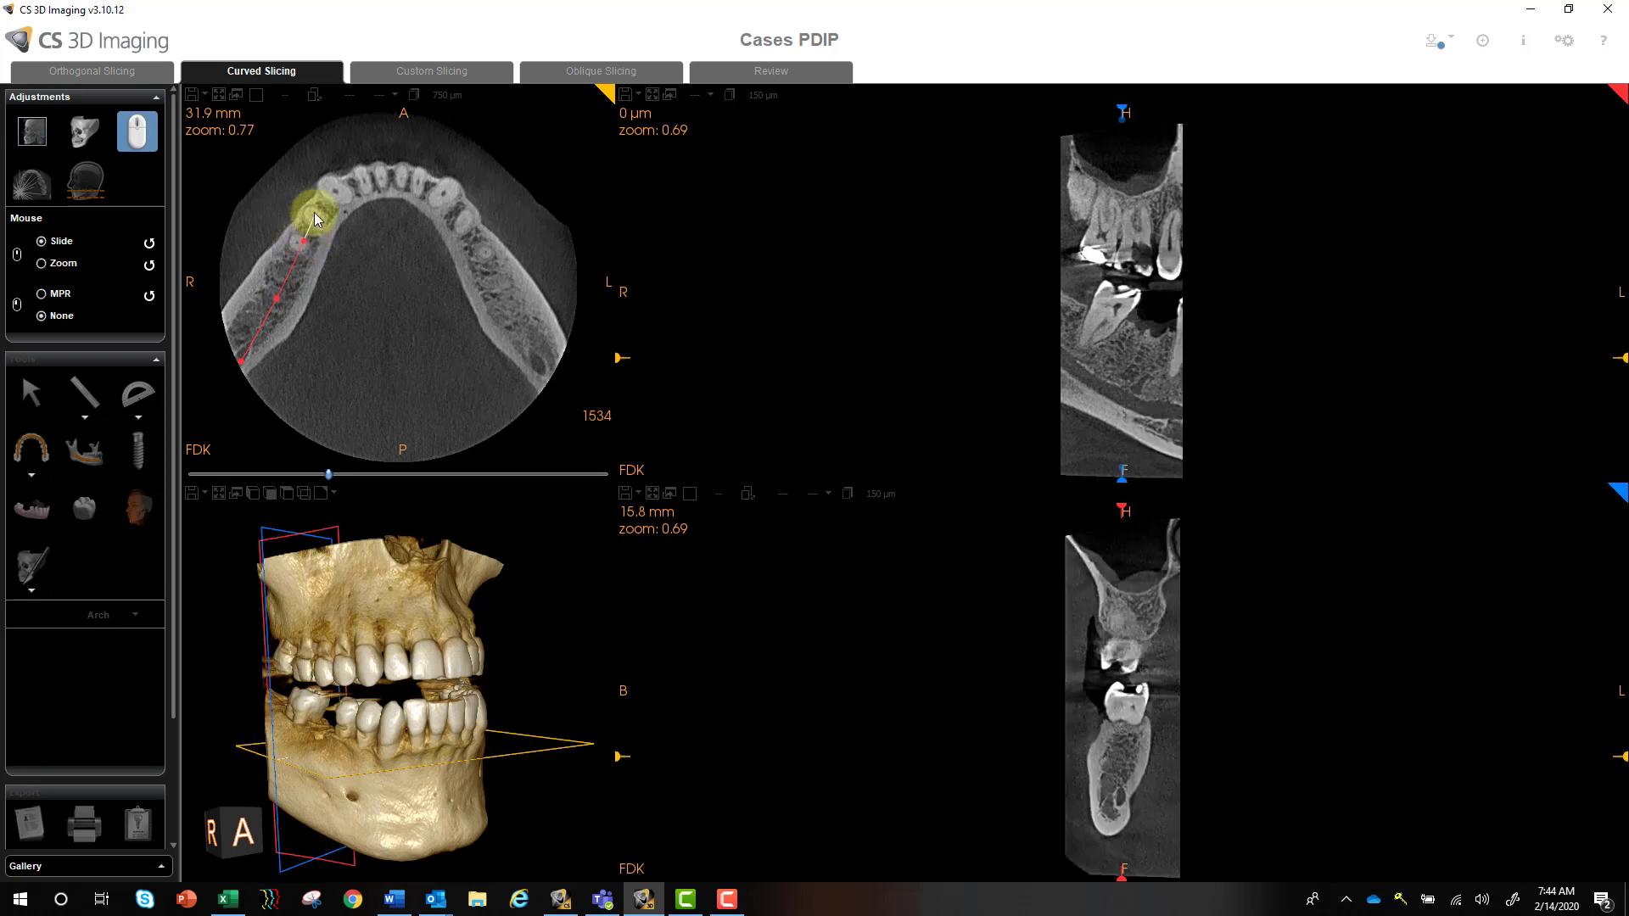
{"action": "left_click", "coordinate": [331, 193]}
{"action": "left_click", "coordinate": [378, 177]}
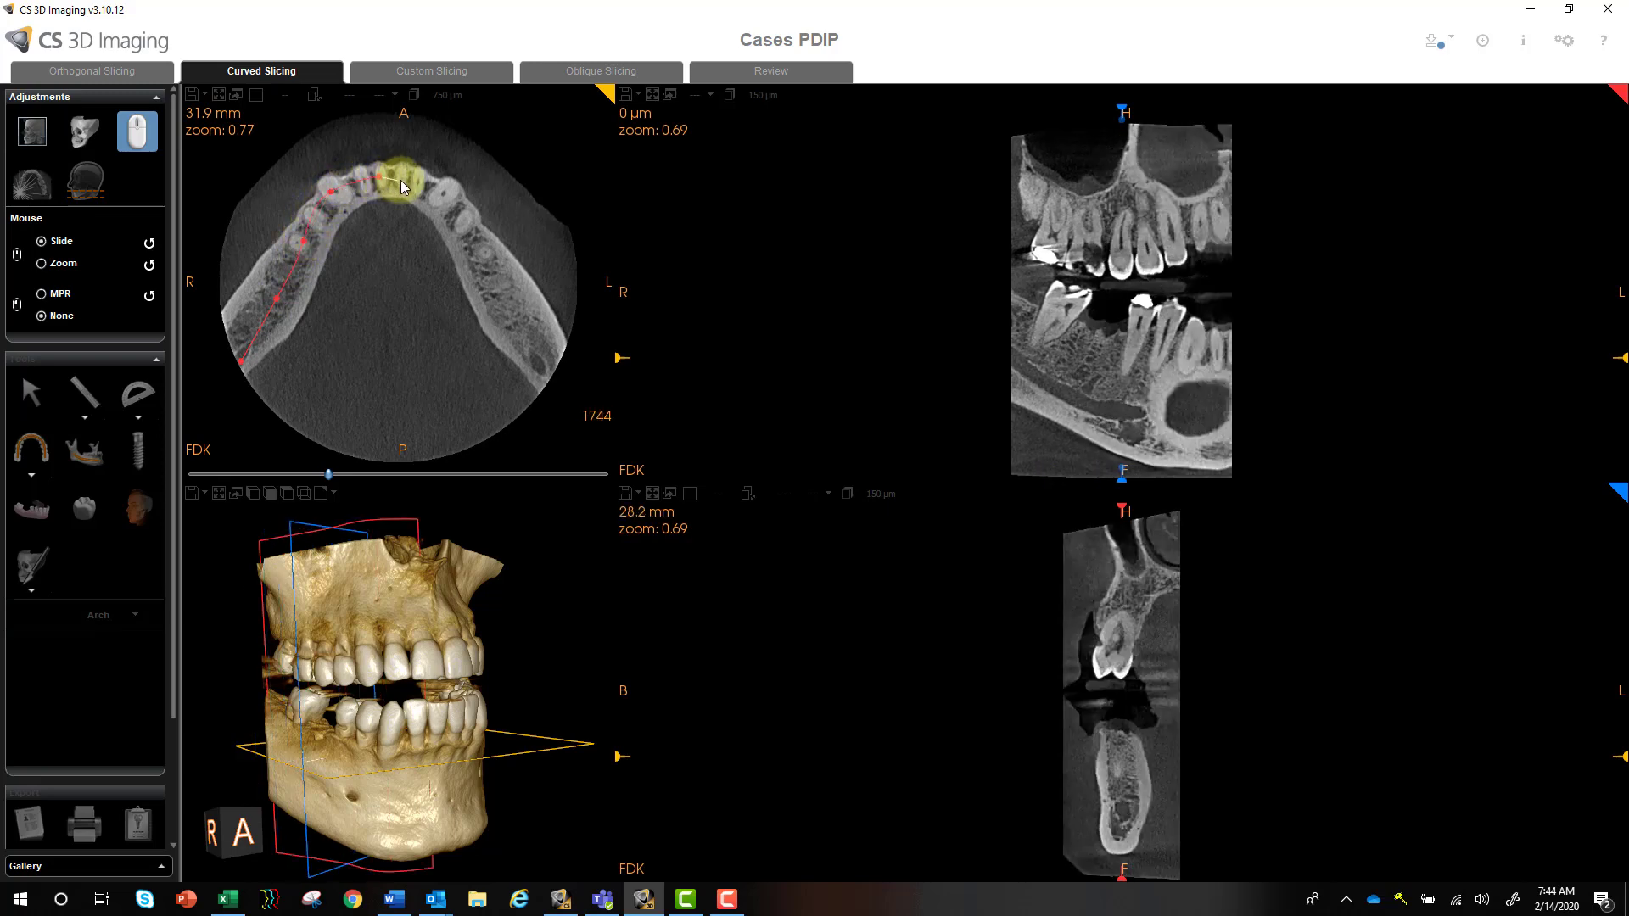
{"action": "left_click", "coordinate": [440, 191]}
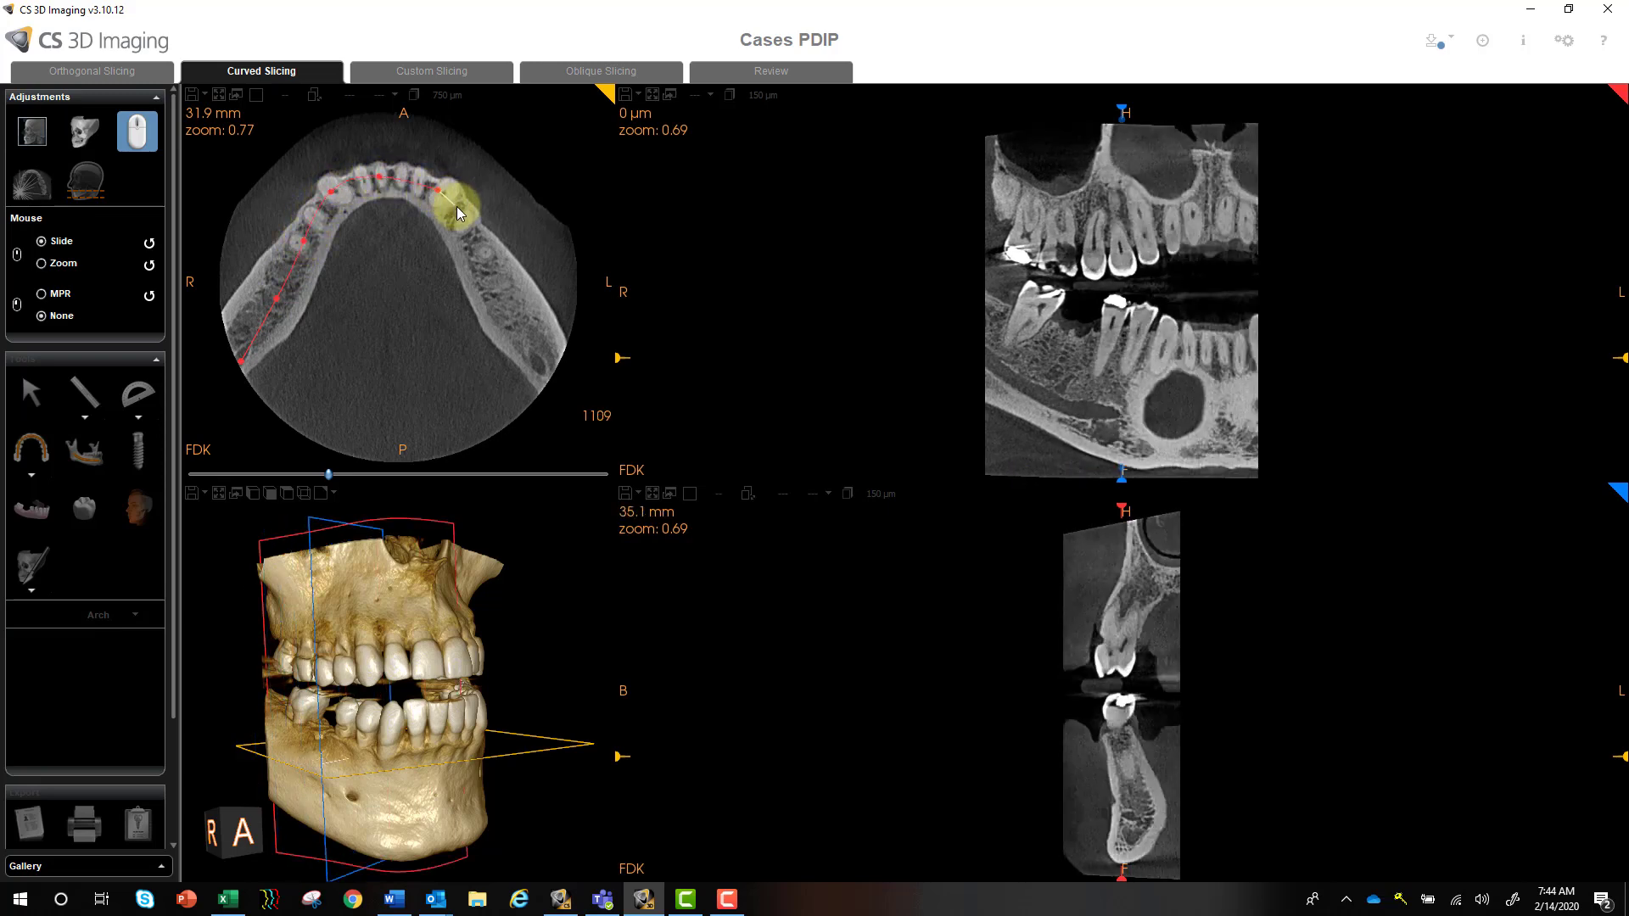
{"action": "left_click", "coordinate": [460, 208]}
{"action": "left_click", "coordinate": [477, 246]}
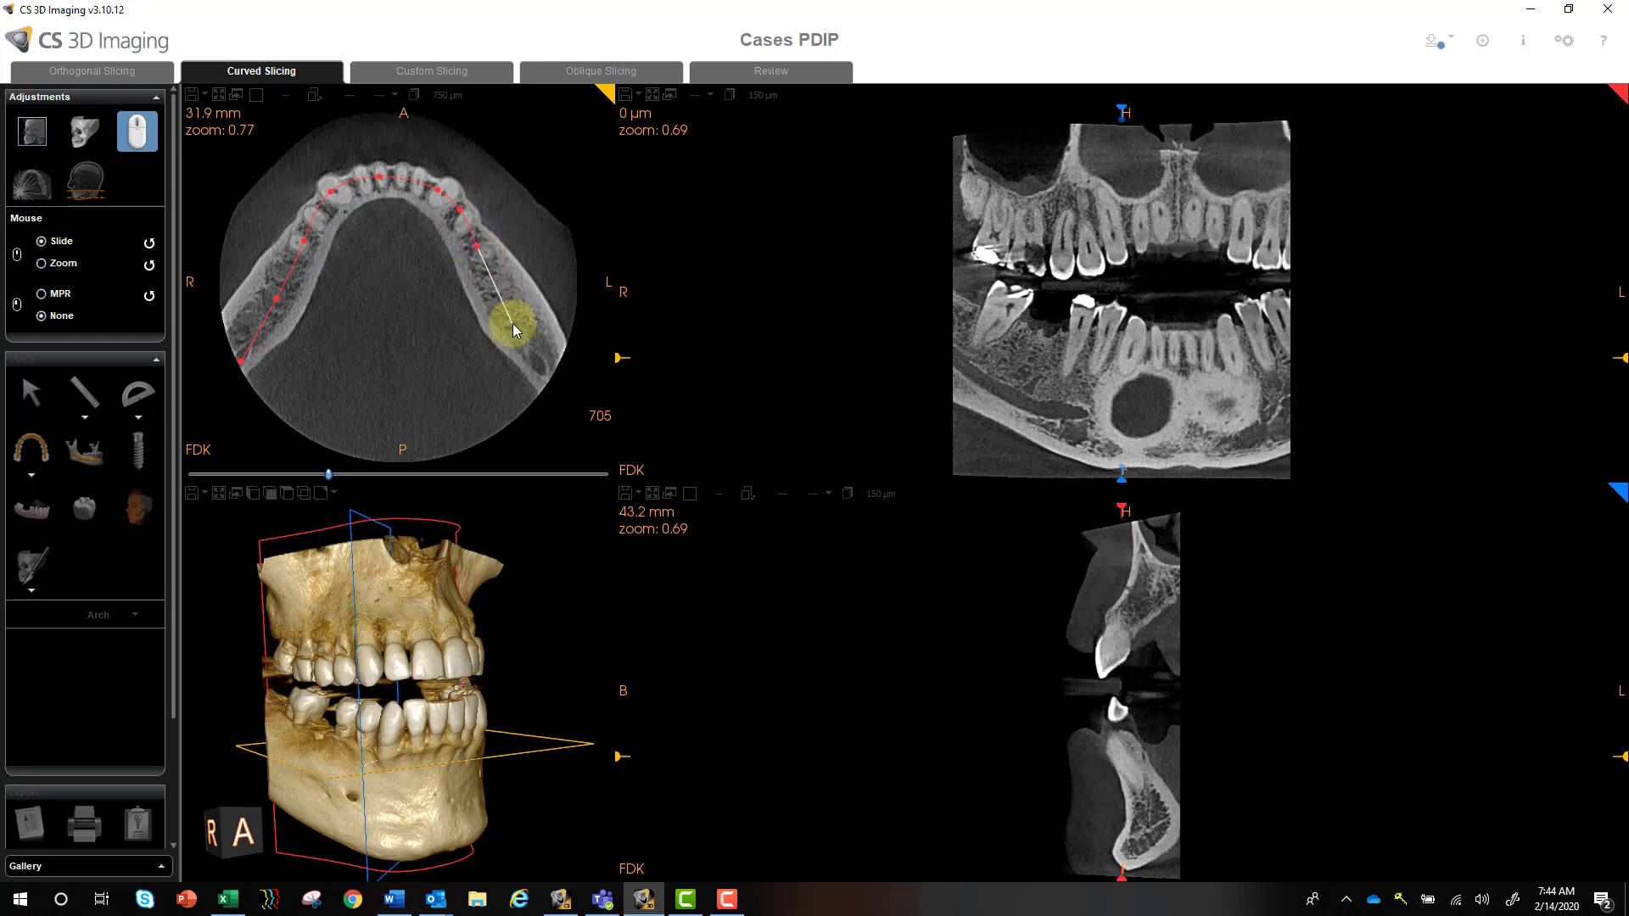
{"action": "left_click", "coordinate": [512, 324]}
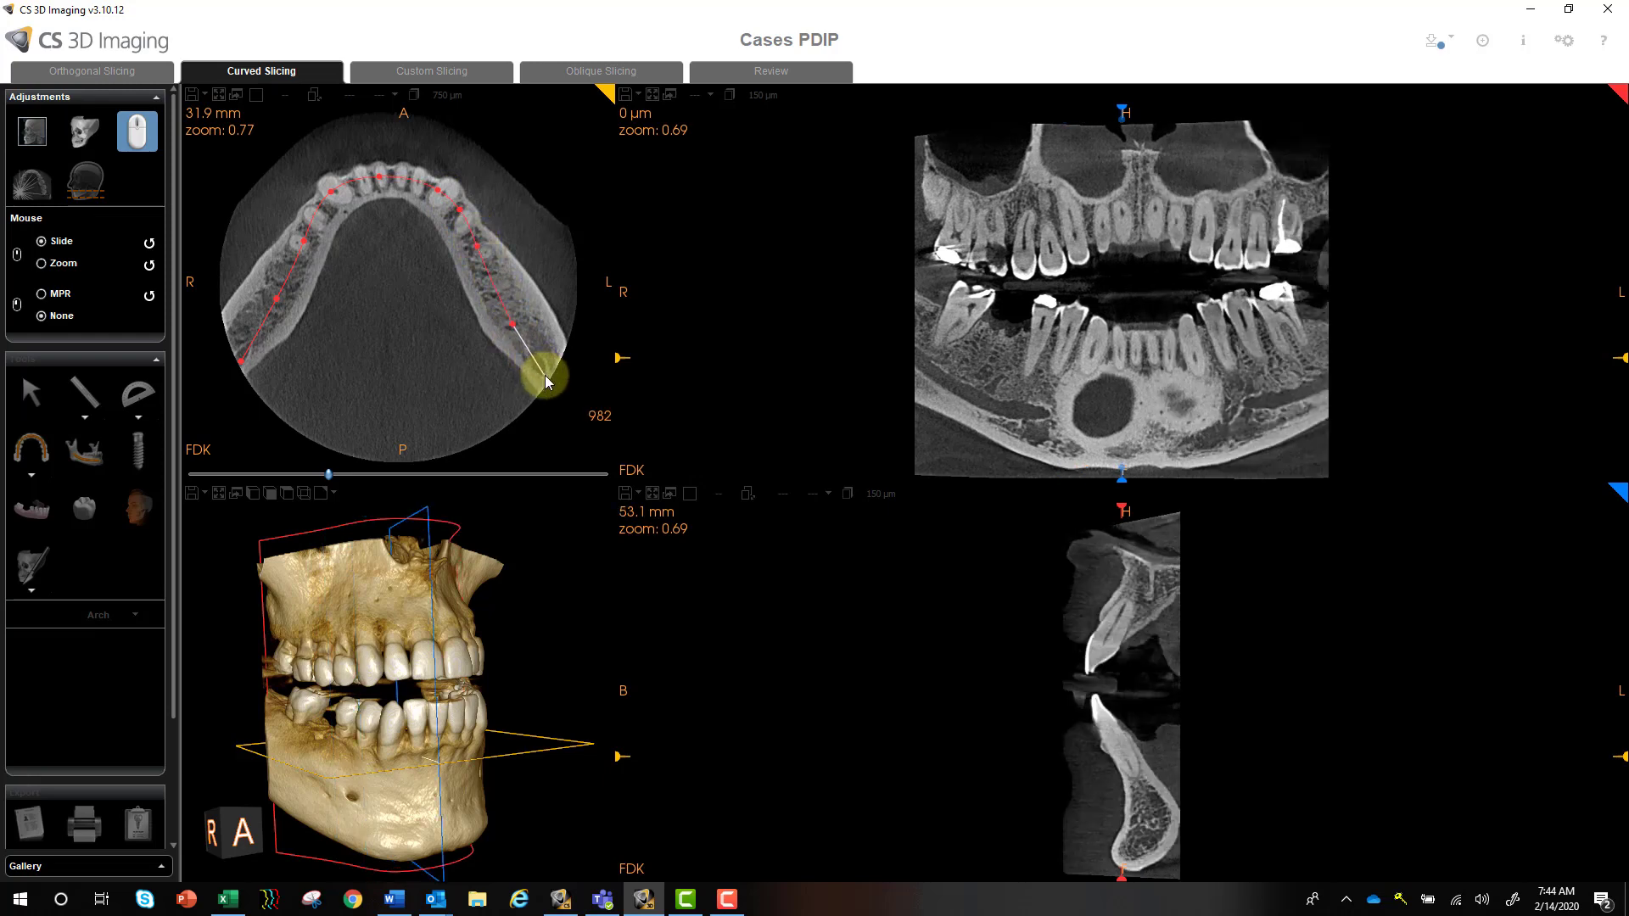
{"action": "double_click", "coordinate": [545, 376]}
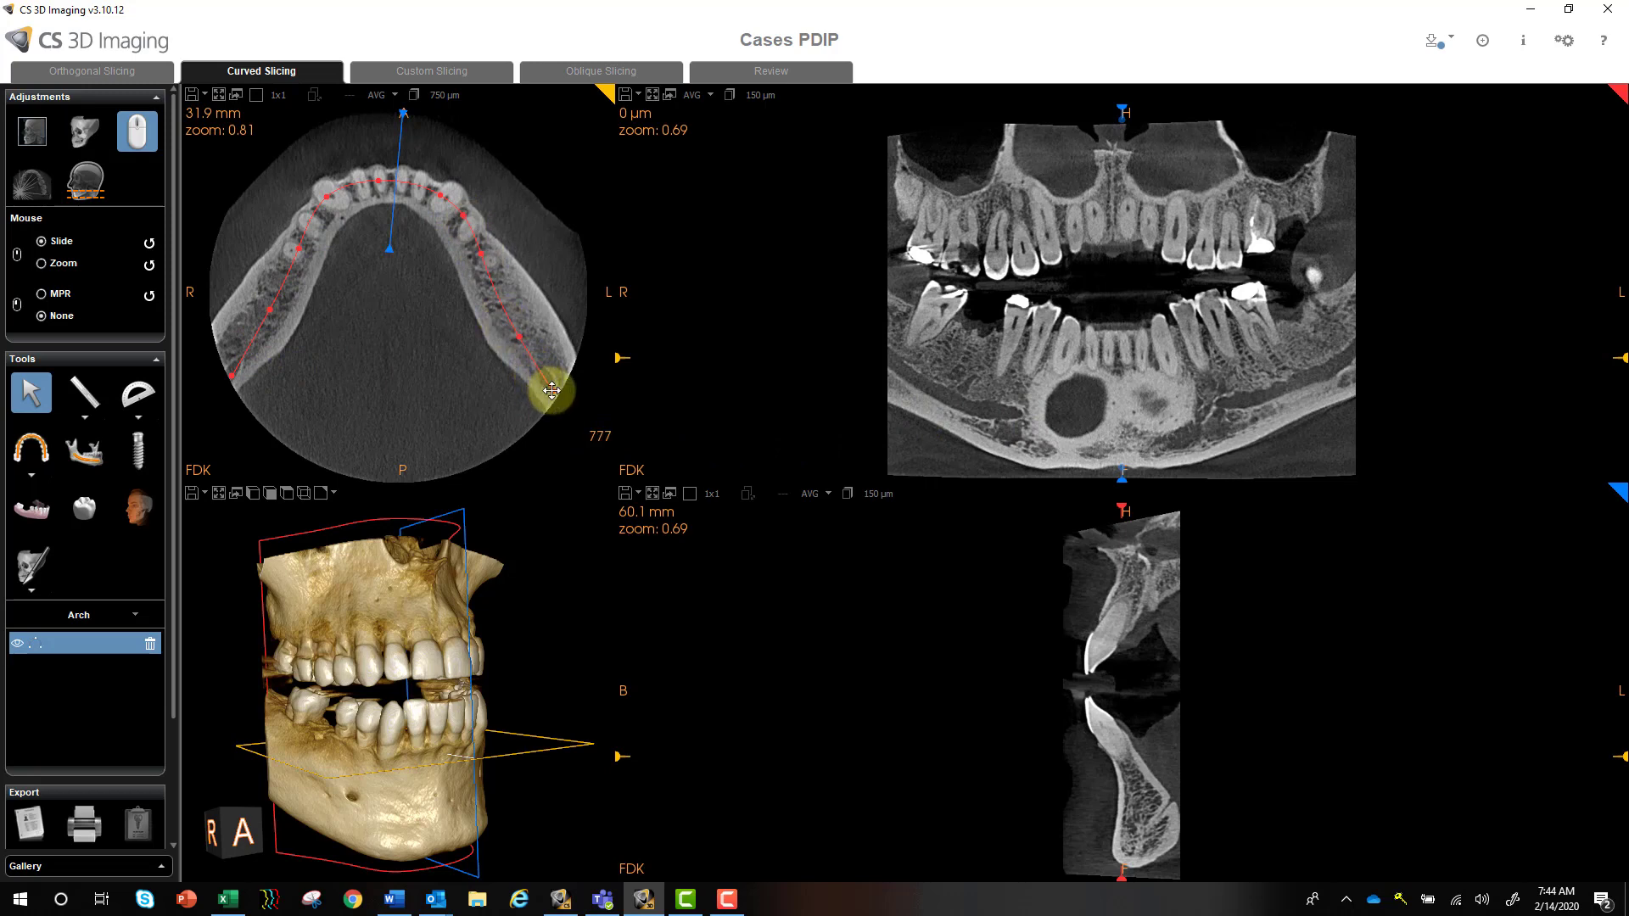
Adjust the arch end points, extending the right end further back down the jaw
{"action": "left_click_drag", "start_coordinate": [552, 390], "coordinate": [560, 404]}
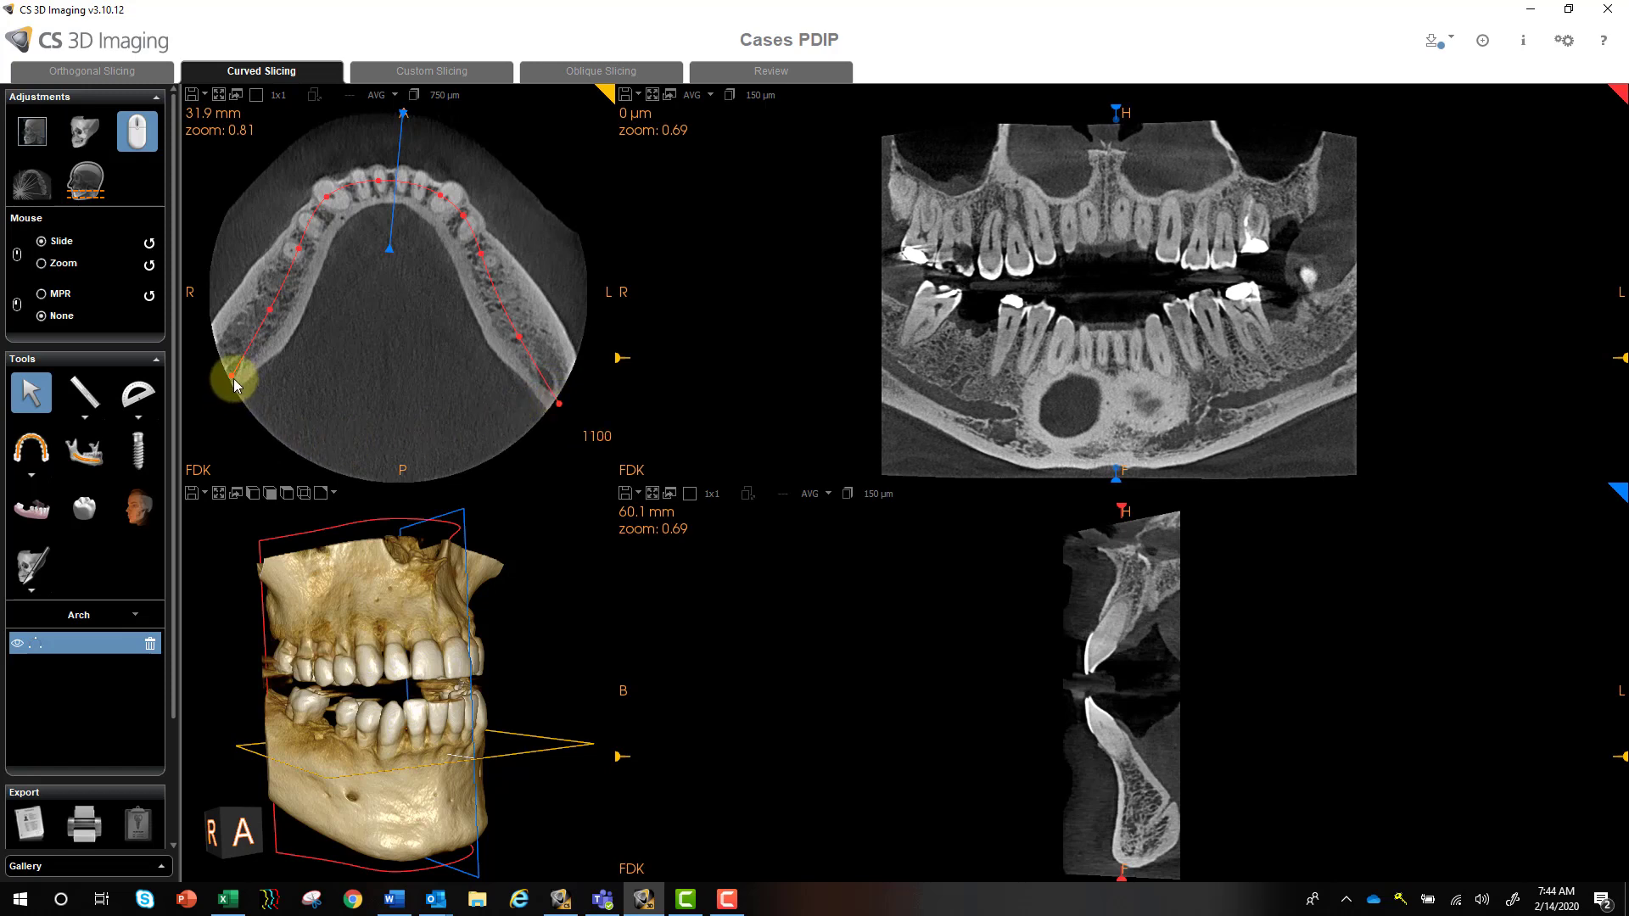
{"action": "left_click_drag", "start_coordinate": [235, 386], "coordinate": [249, 347]}
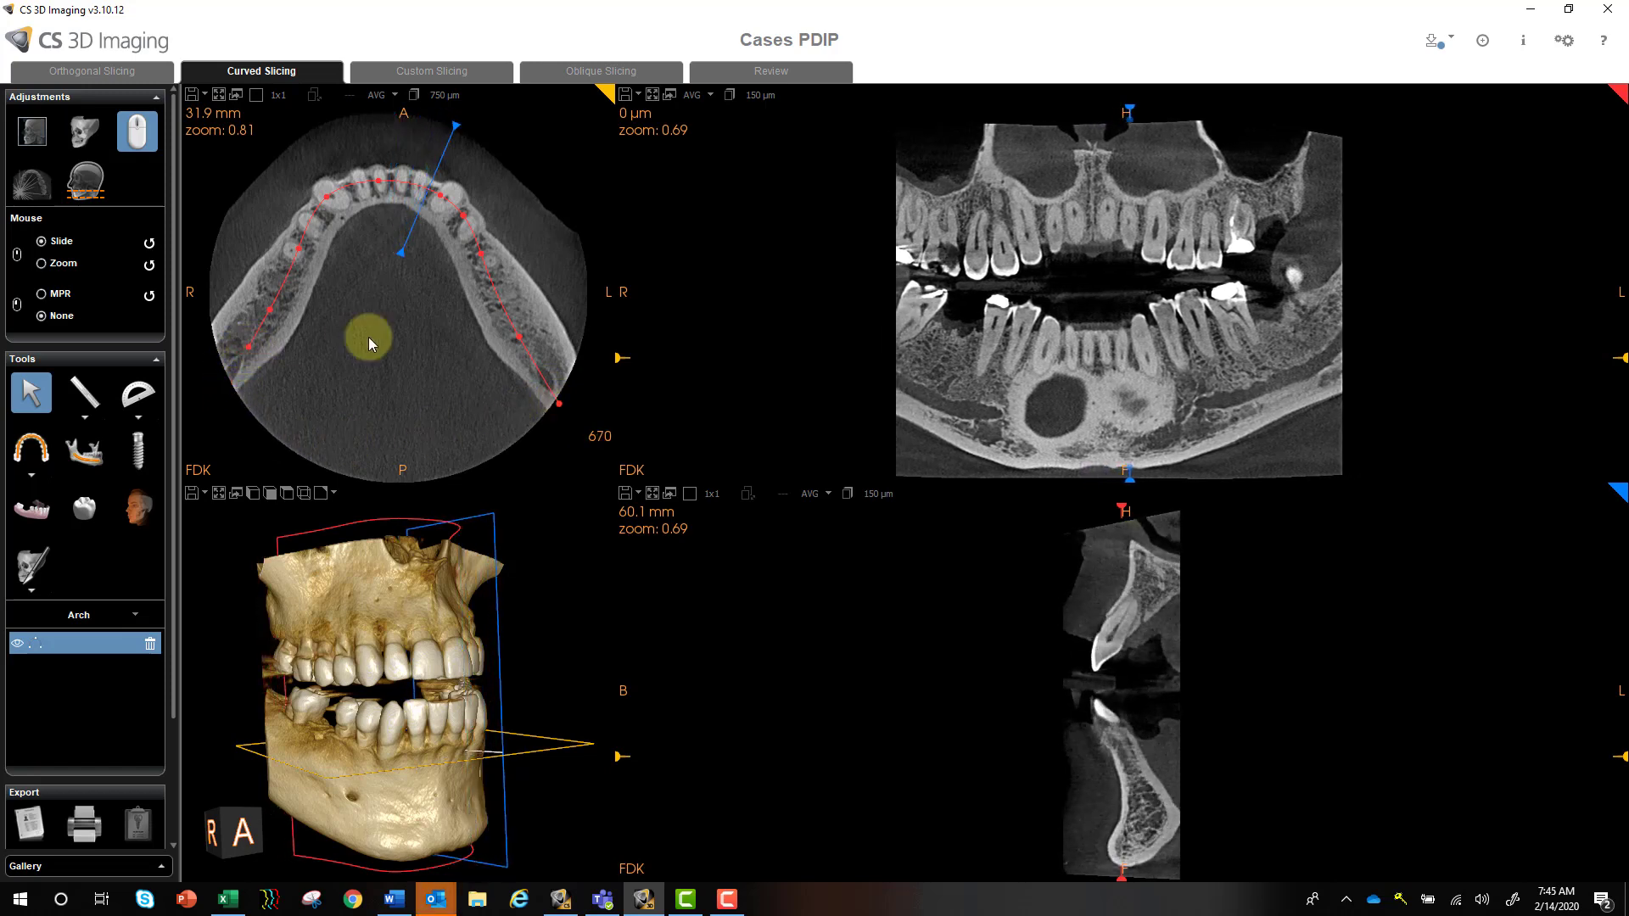
{"action": "mouse_move", "coordinate": [558, 404]}
{"action": "left_mouse_down"}
{"action": "mouse_move", "coordinate": [542, 368]}
{"action": "mouse_move", "coordinate": [558, 407]}
{"action": "left_mouse_up"}
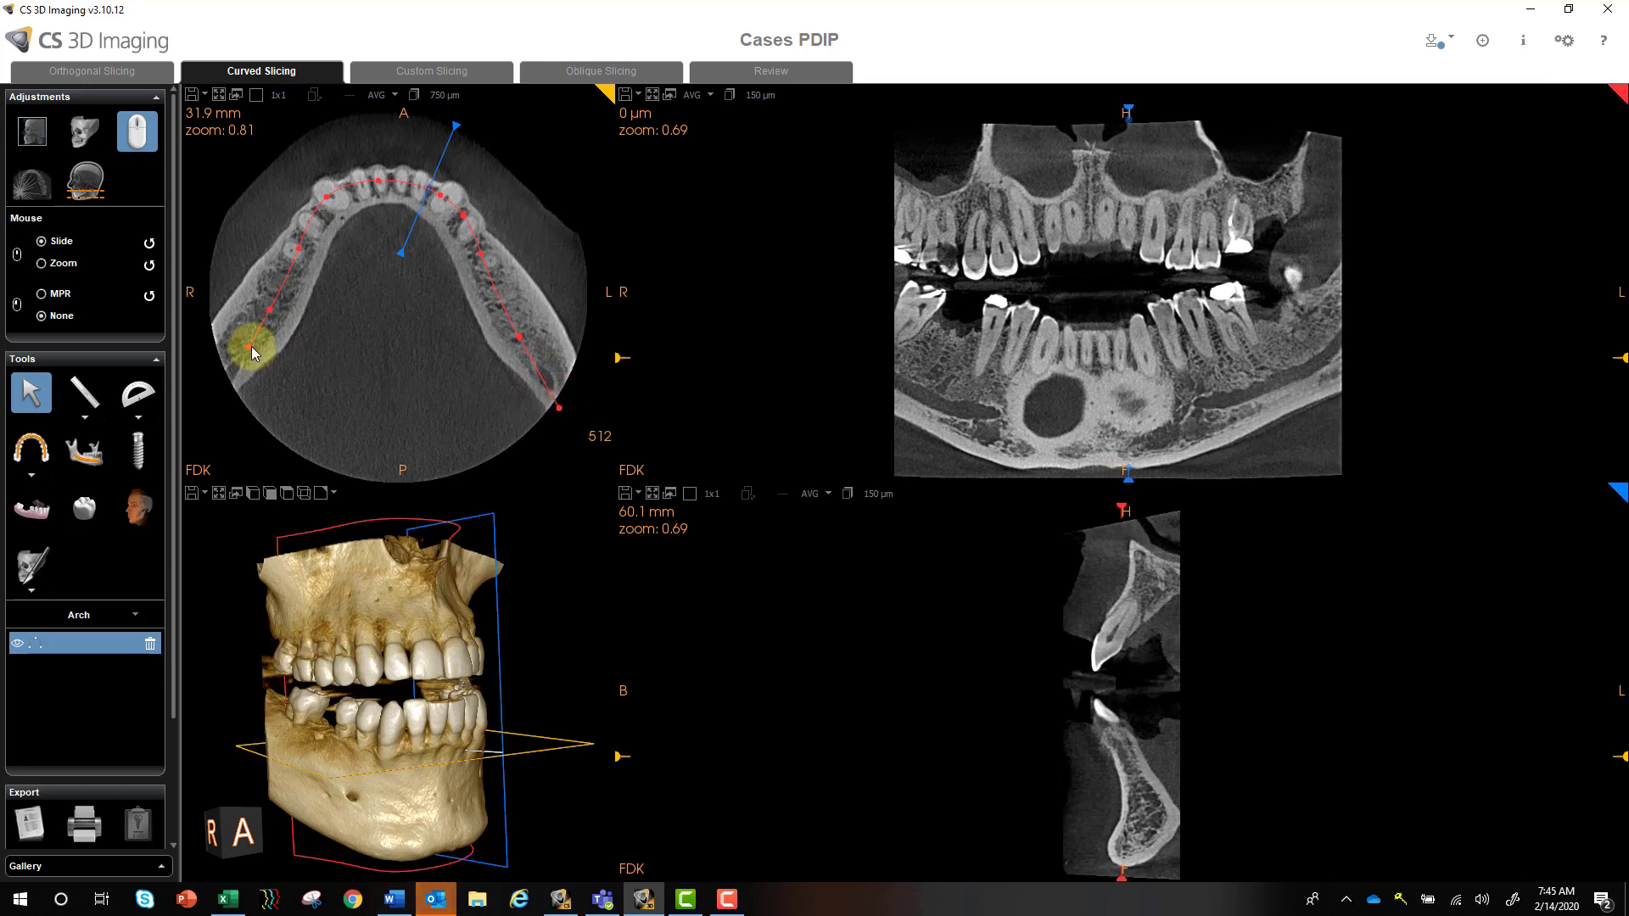
{"action": "left_click_drag", "start_coordinate": [254, 349], "coordinate": [229, 385]}
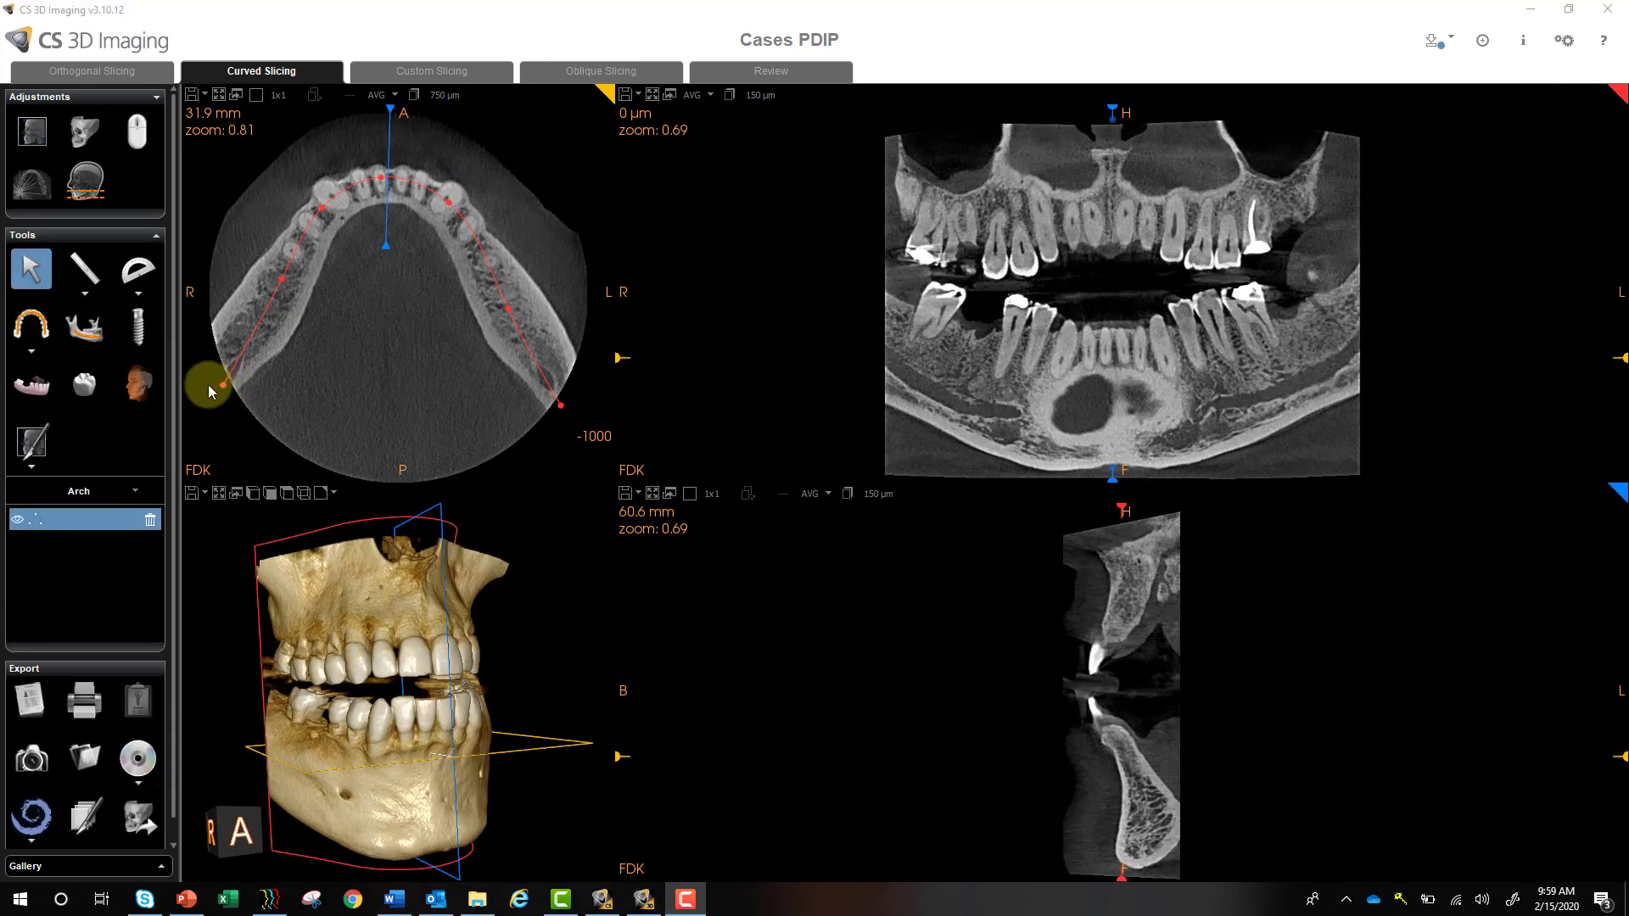
Trace the right mandibular nerve canal from the cross-section along the panoramic view
{"action": "left_click", "coordinate": [85, 337]}
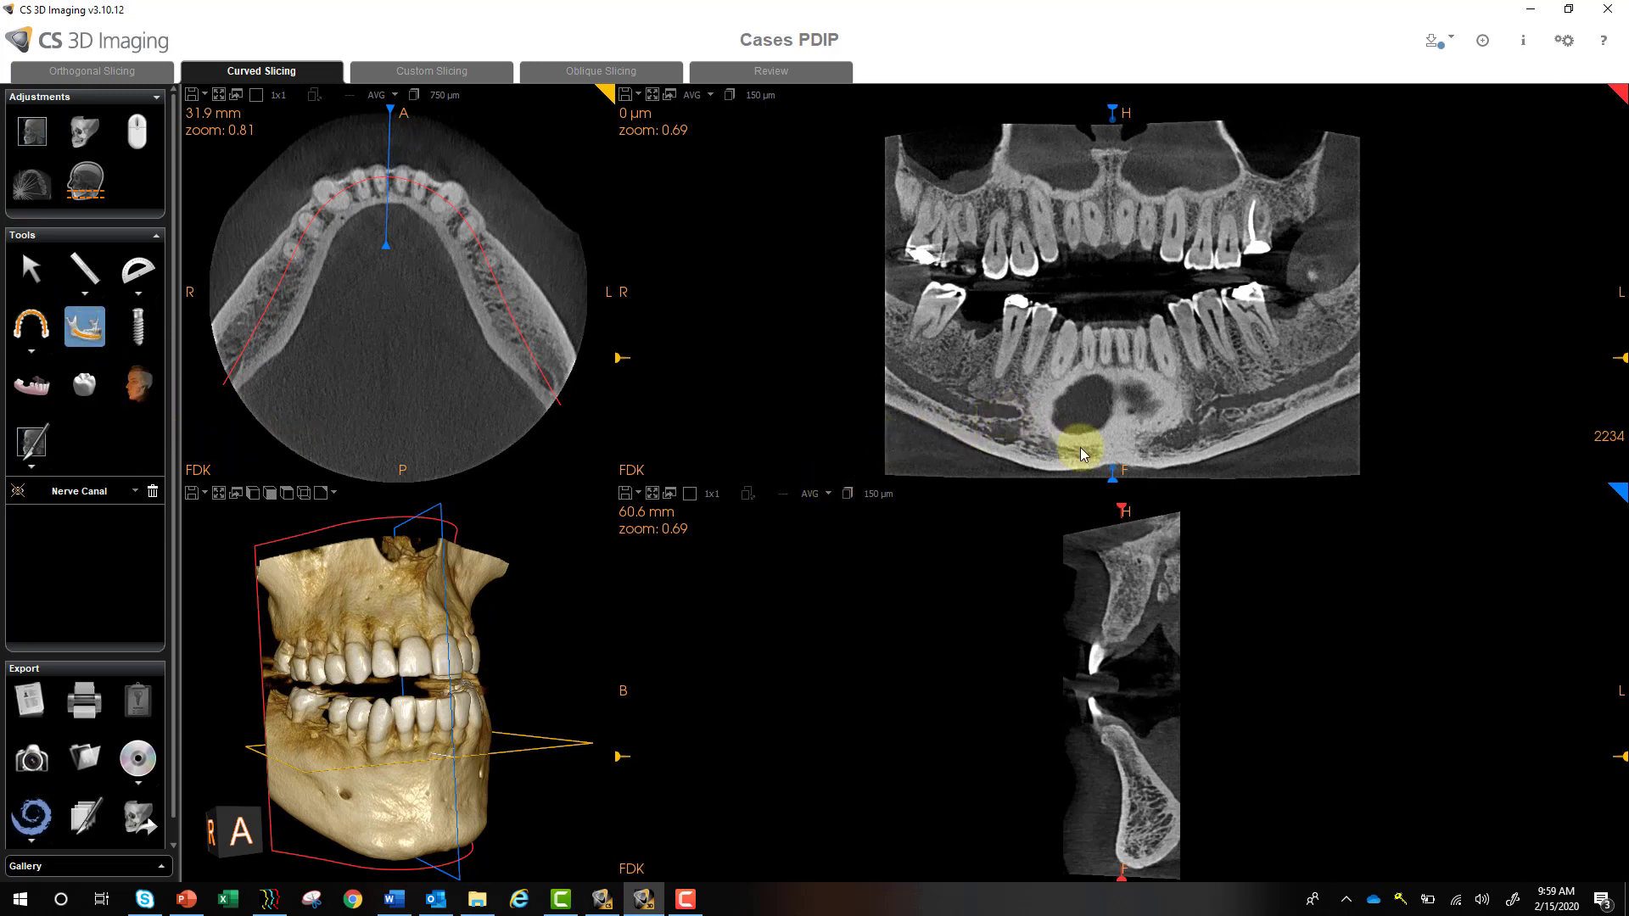
{"action": "left_click_drag", "start_coordinate": [1091, 476], "coordinate": [1015, 484]}
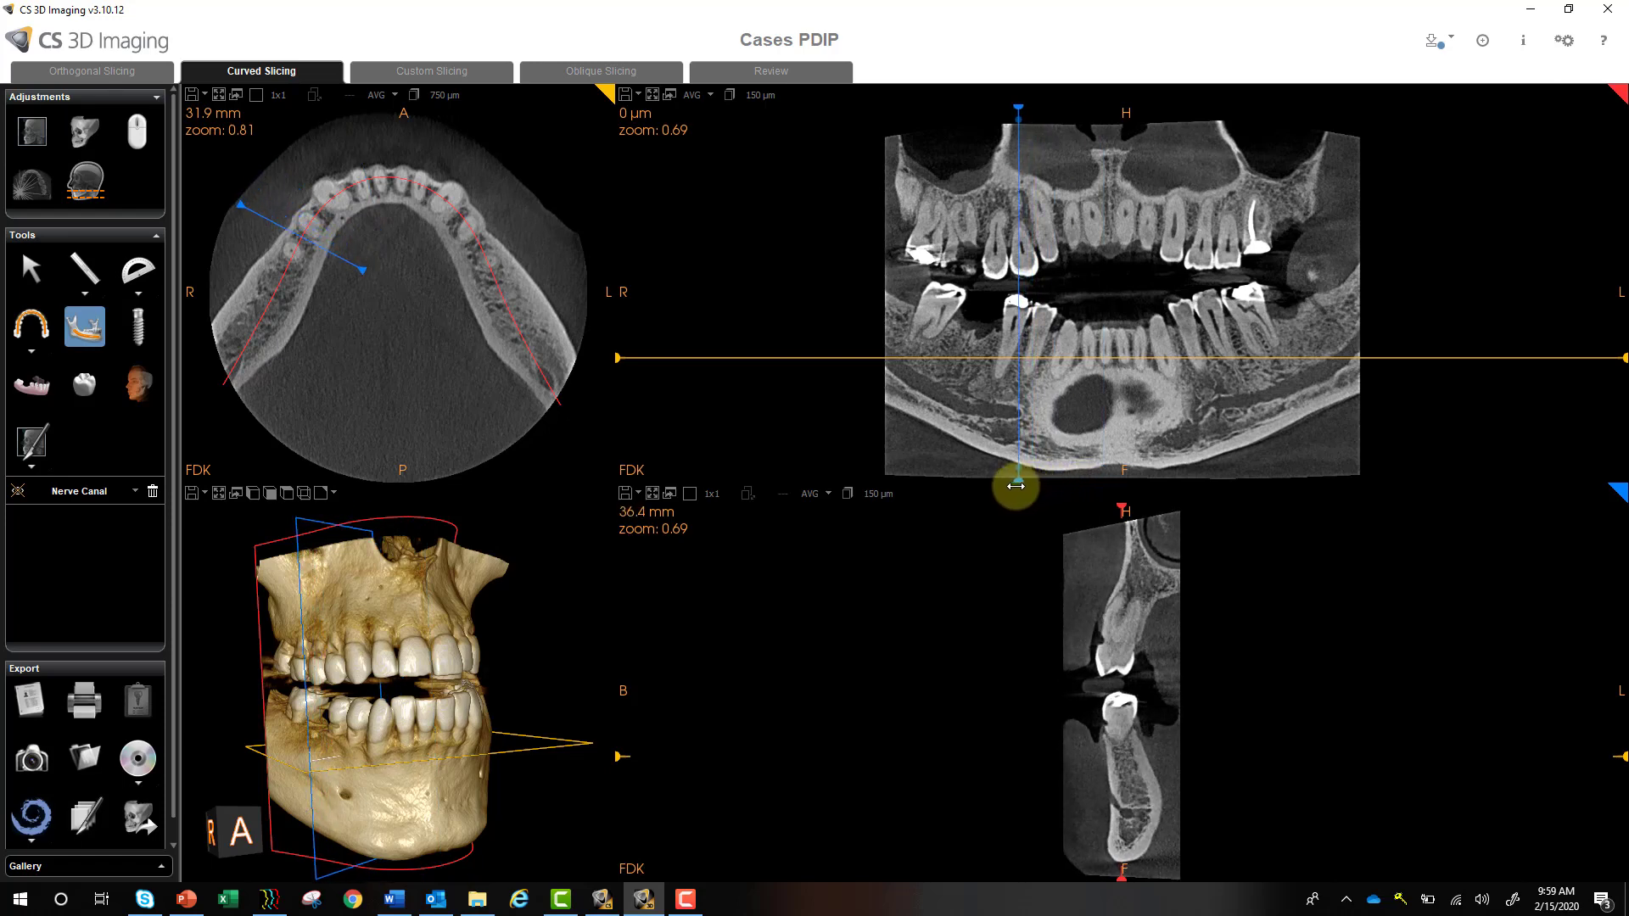
{"action": "left_click", "coordinate": [1095, 785]}
{"action": "left_click", "coordinate": [1126, 817]}
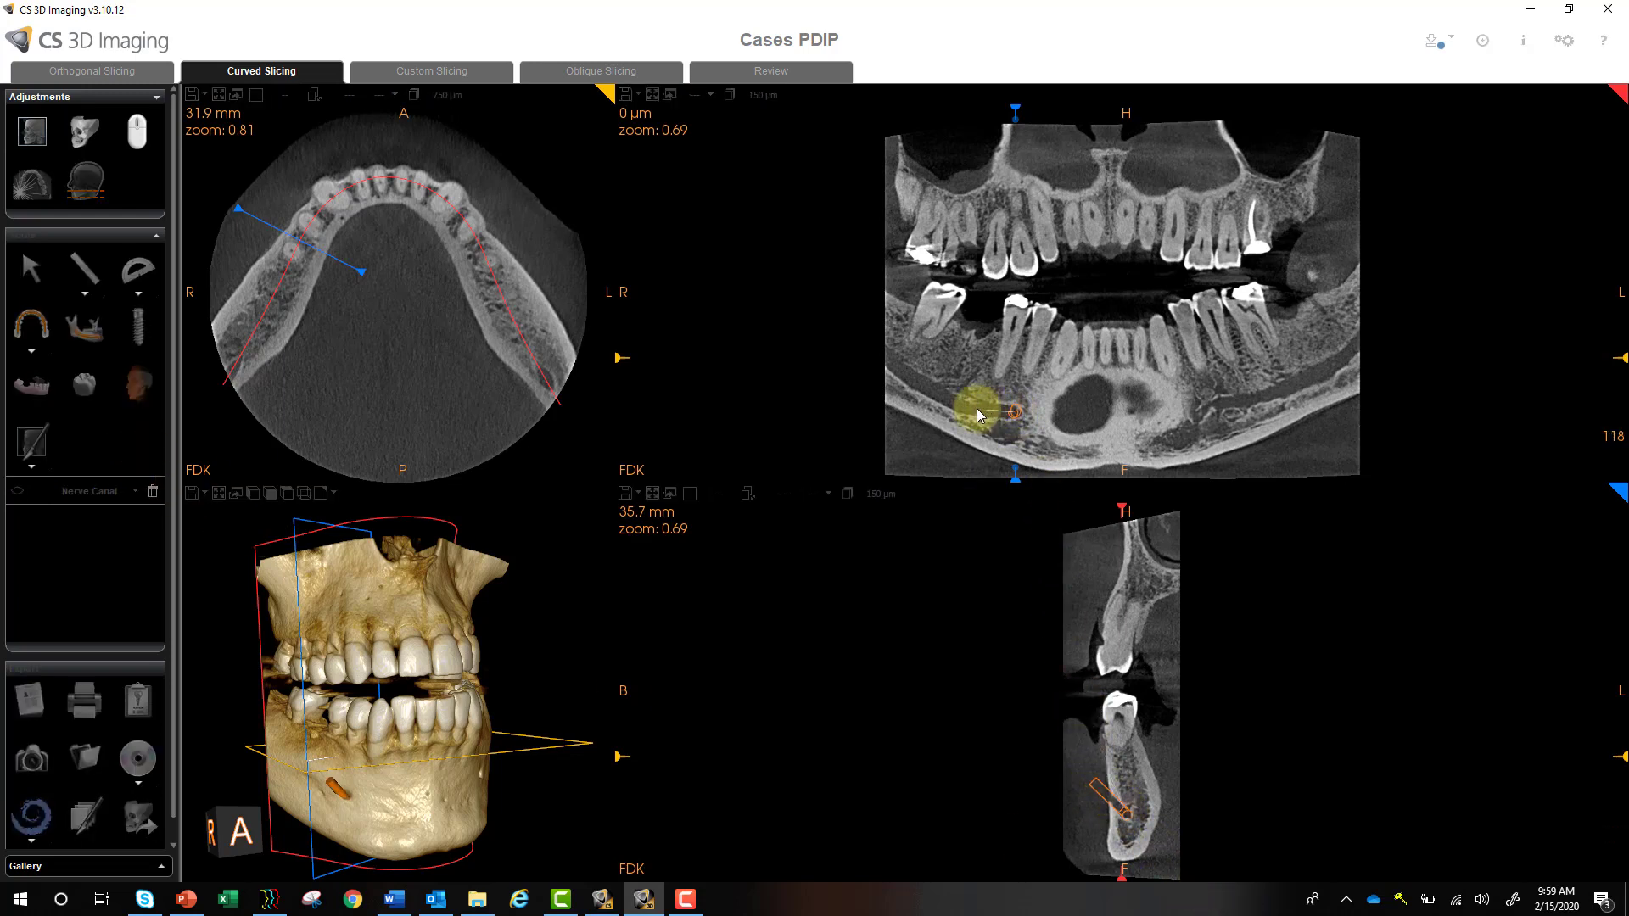
{"action": "left_click", "coordinate": [951, 397]}
{"action": "left_click", "coordinate": [918, 376]}
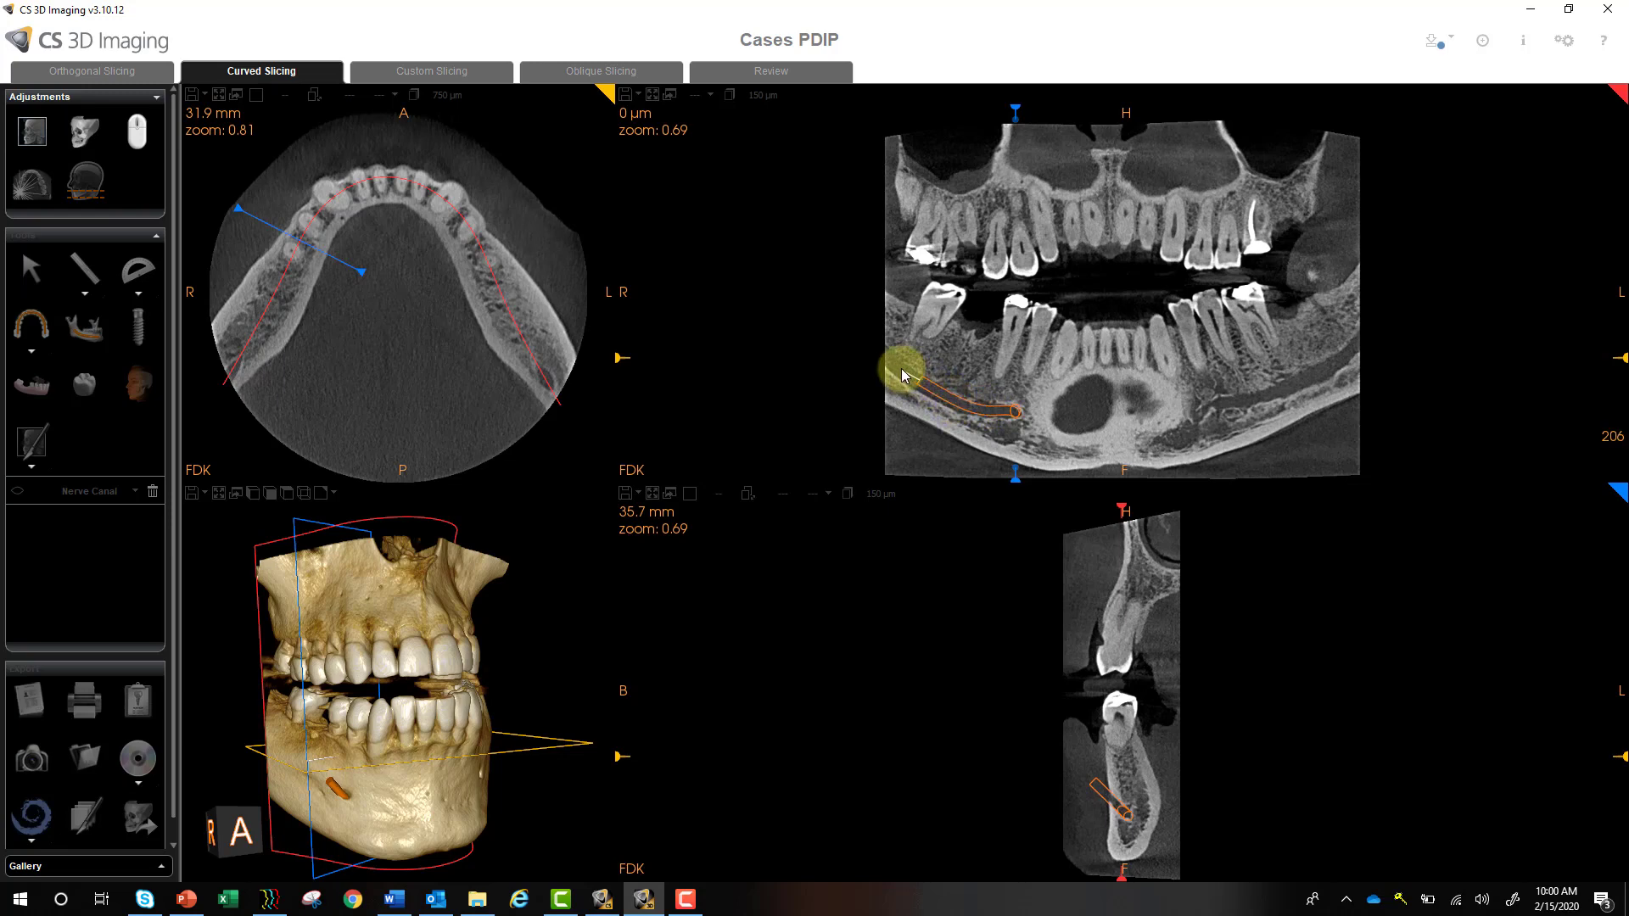
{"action": "double_click", "coordinate": [889, 358]}
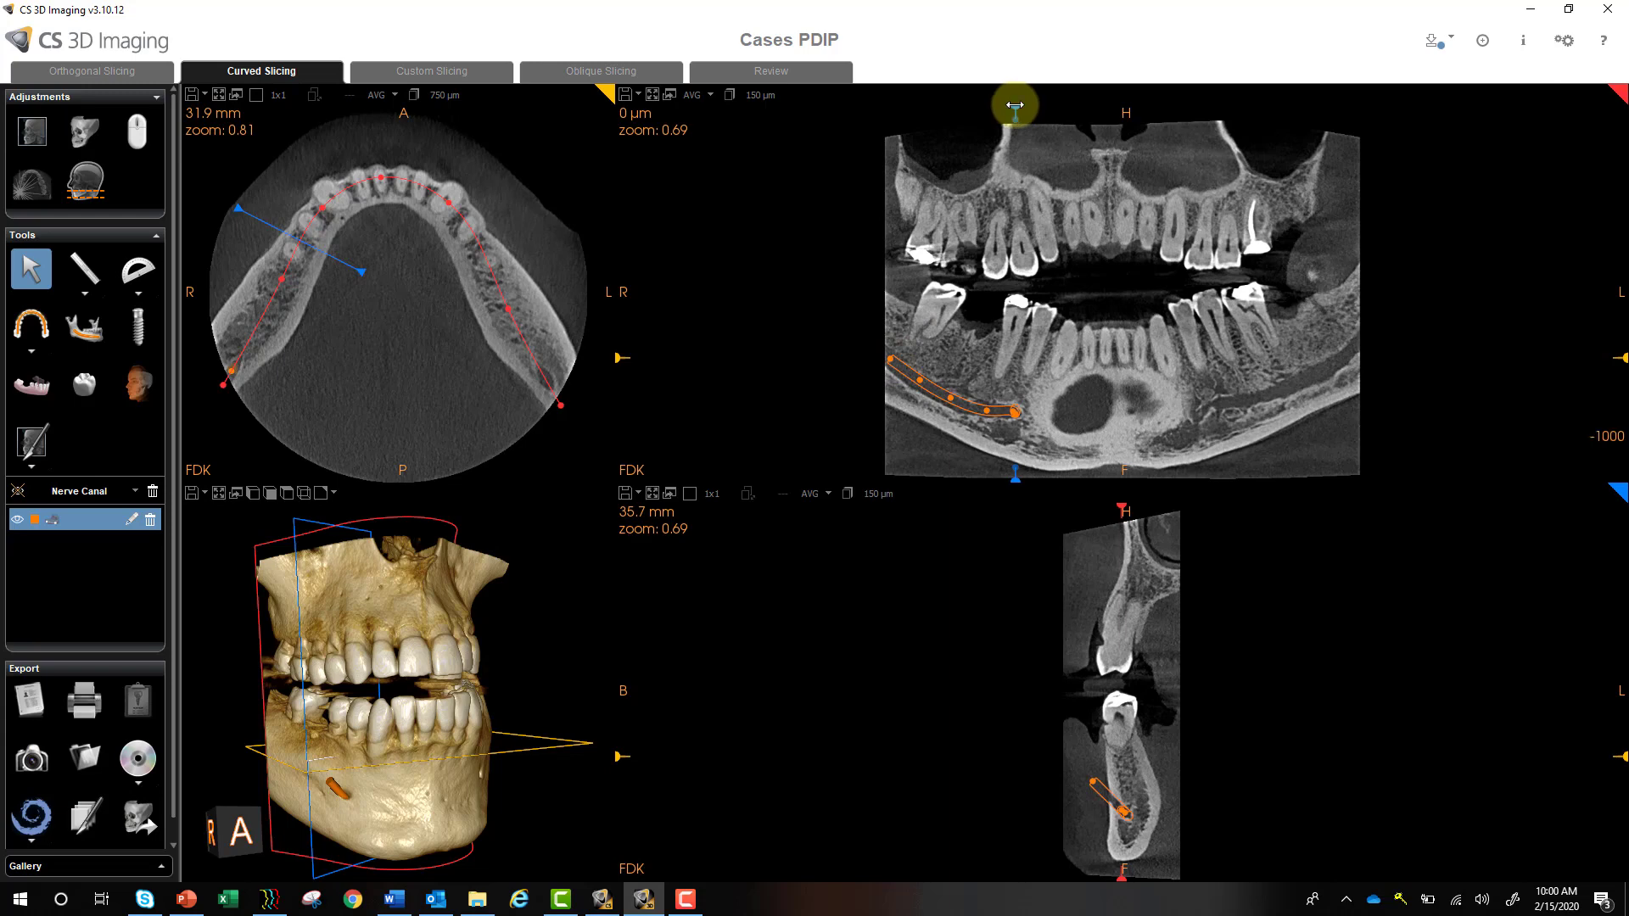
{"action": "left_click_drag", "start_coordinate": [1016, 106], "coordinate": [1216, 143]}
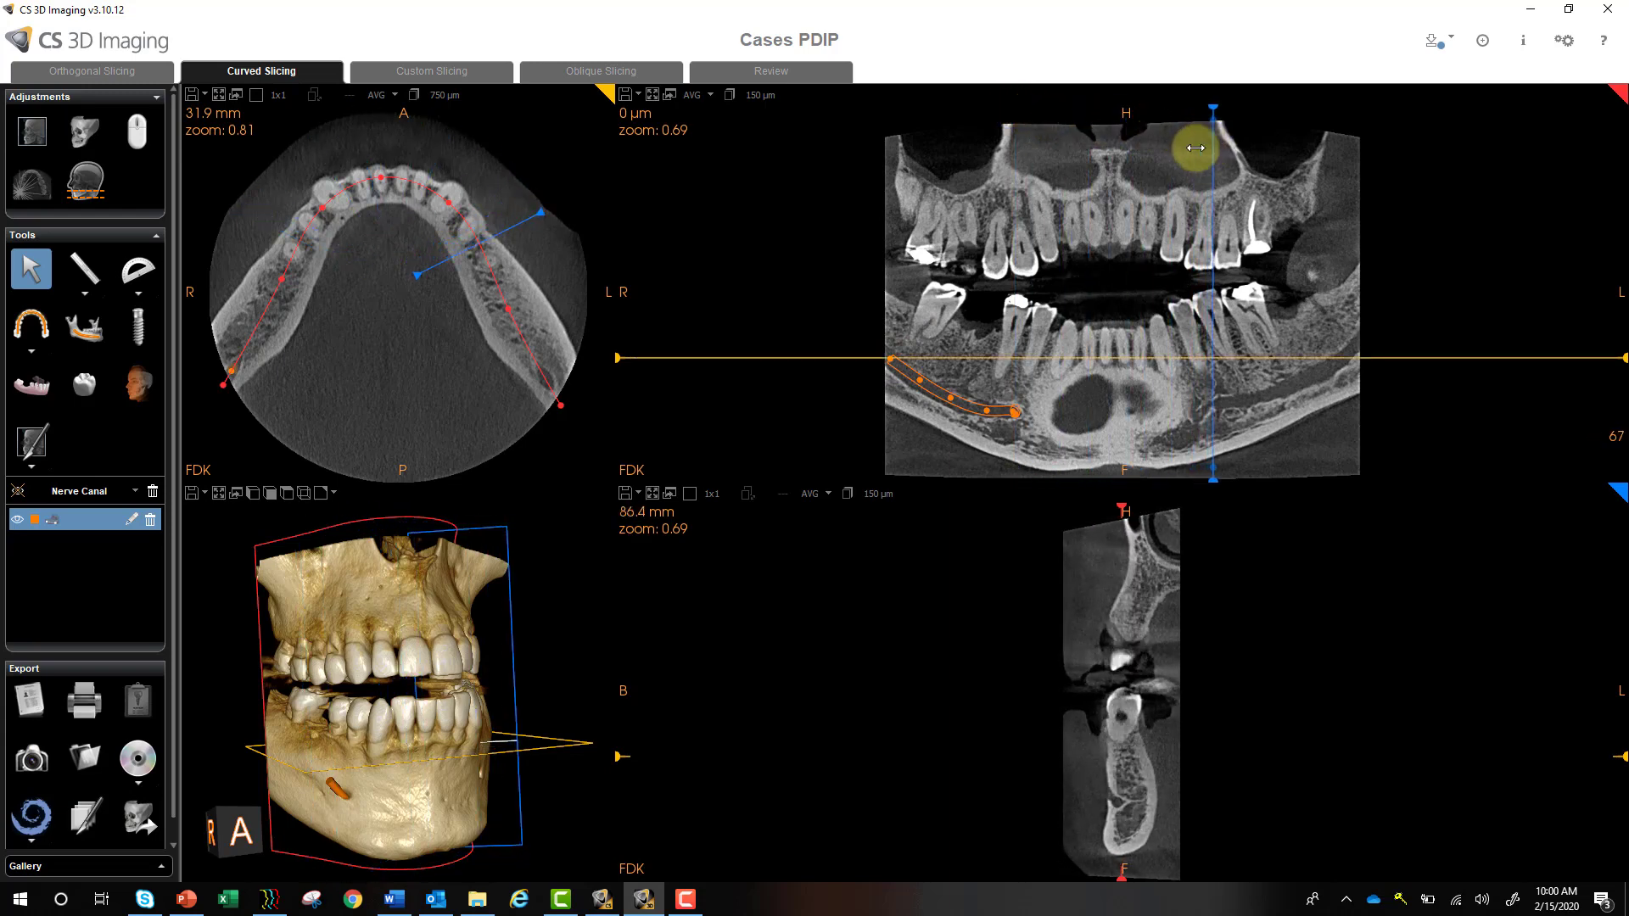
Trace the left mandibular nerve canal from the cross-section along the panoramic view
{"action": "left_click", "coordinate": [84, 327]}
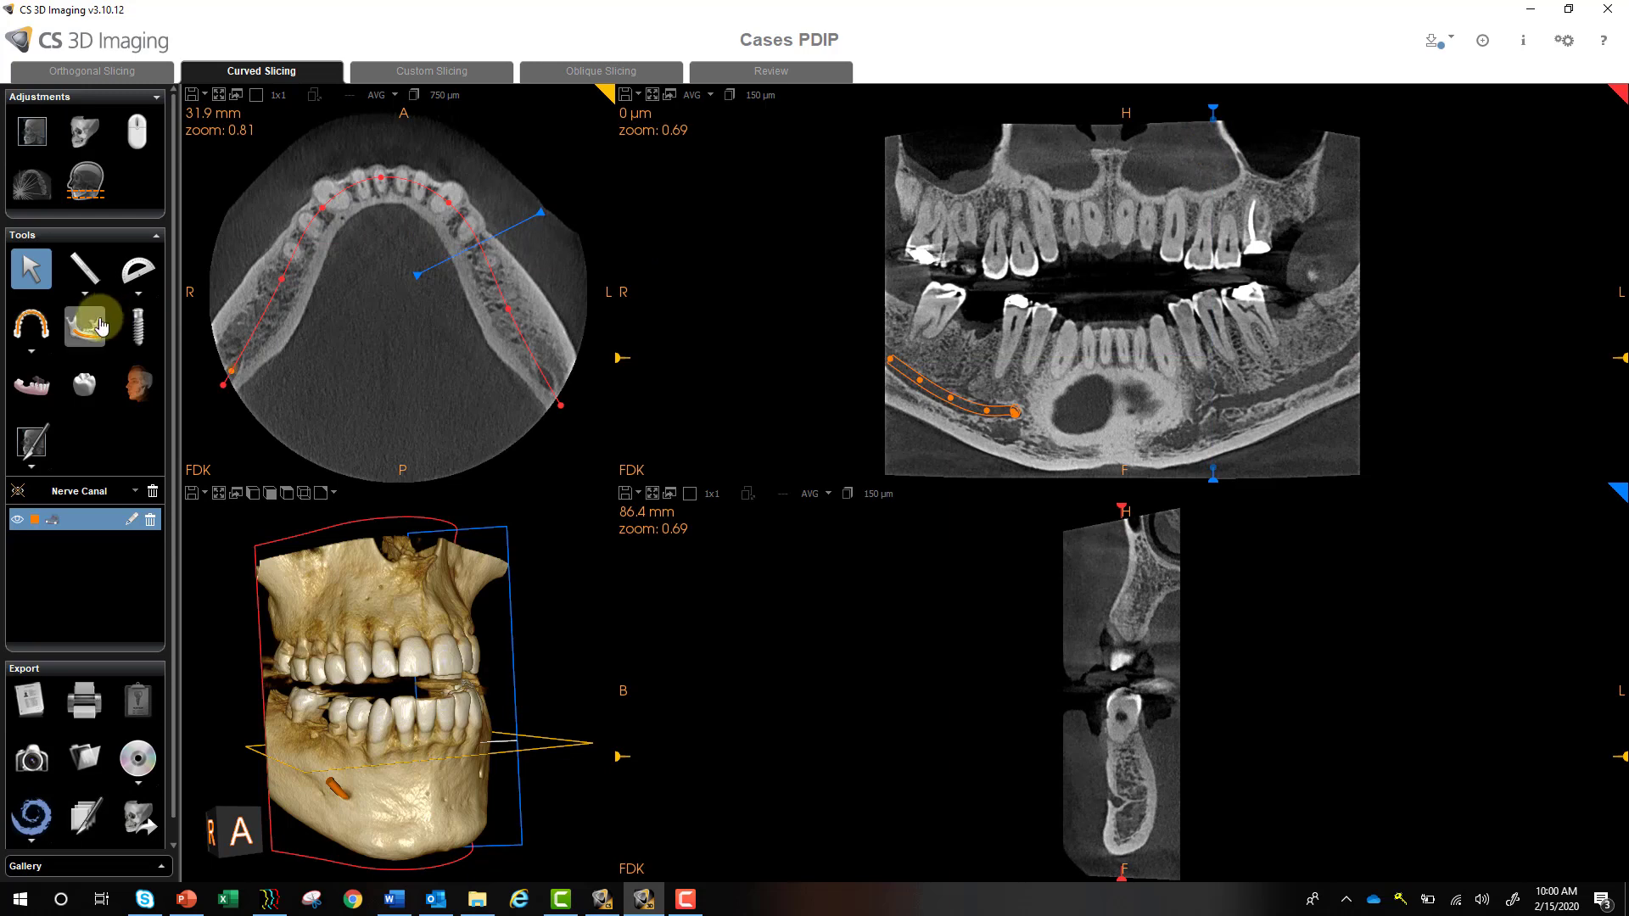
{"action": "left_click", "coordinate": [1100, 782]}
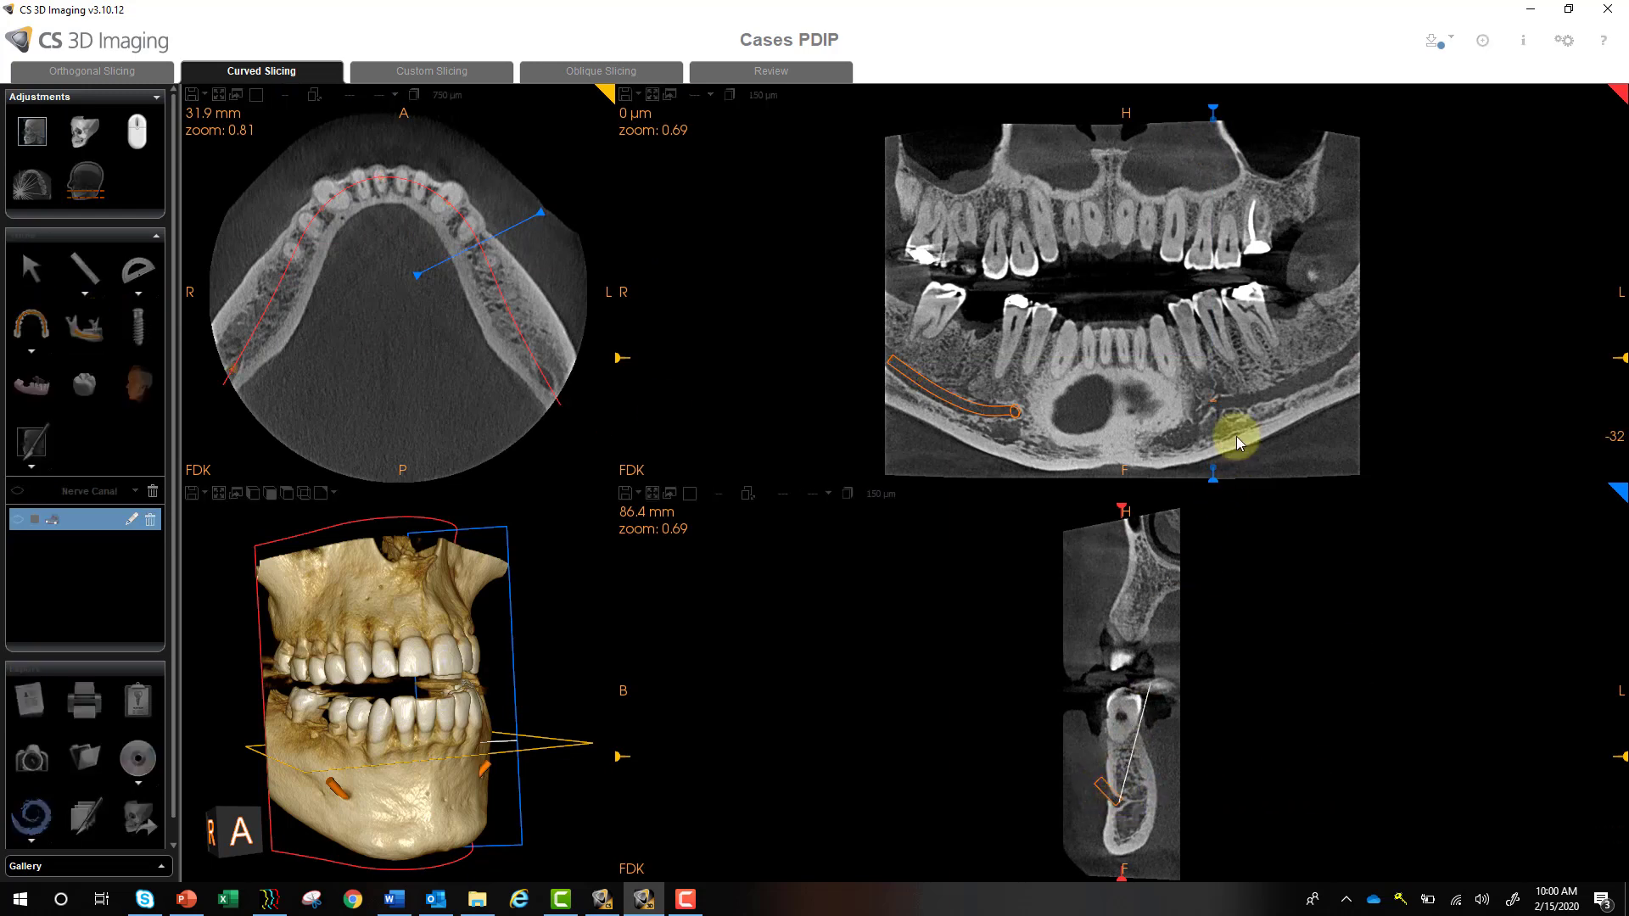
{"action": "left_click", "coordinate": [1212, 408]}
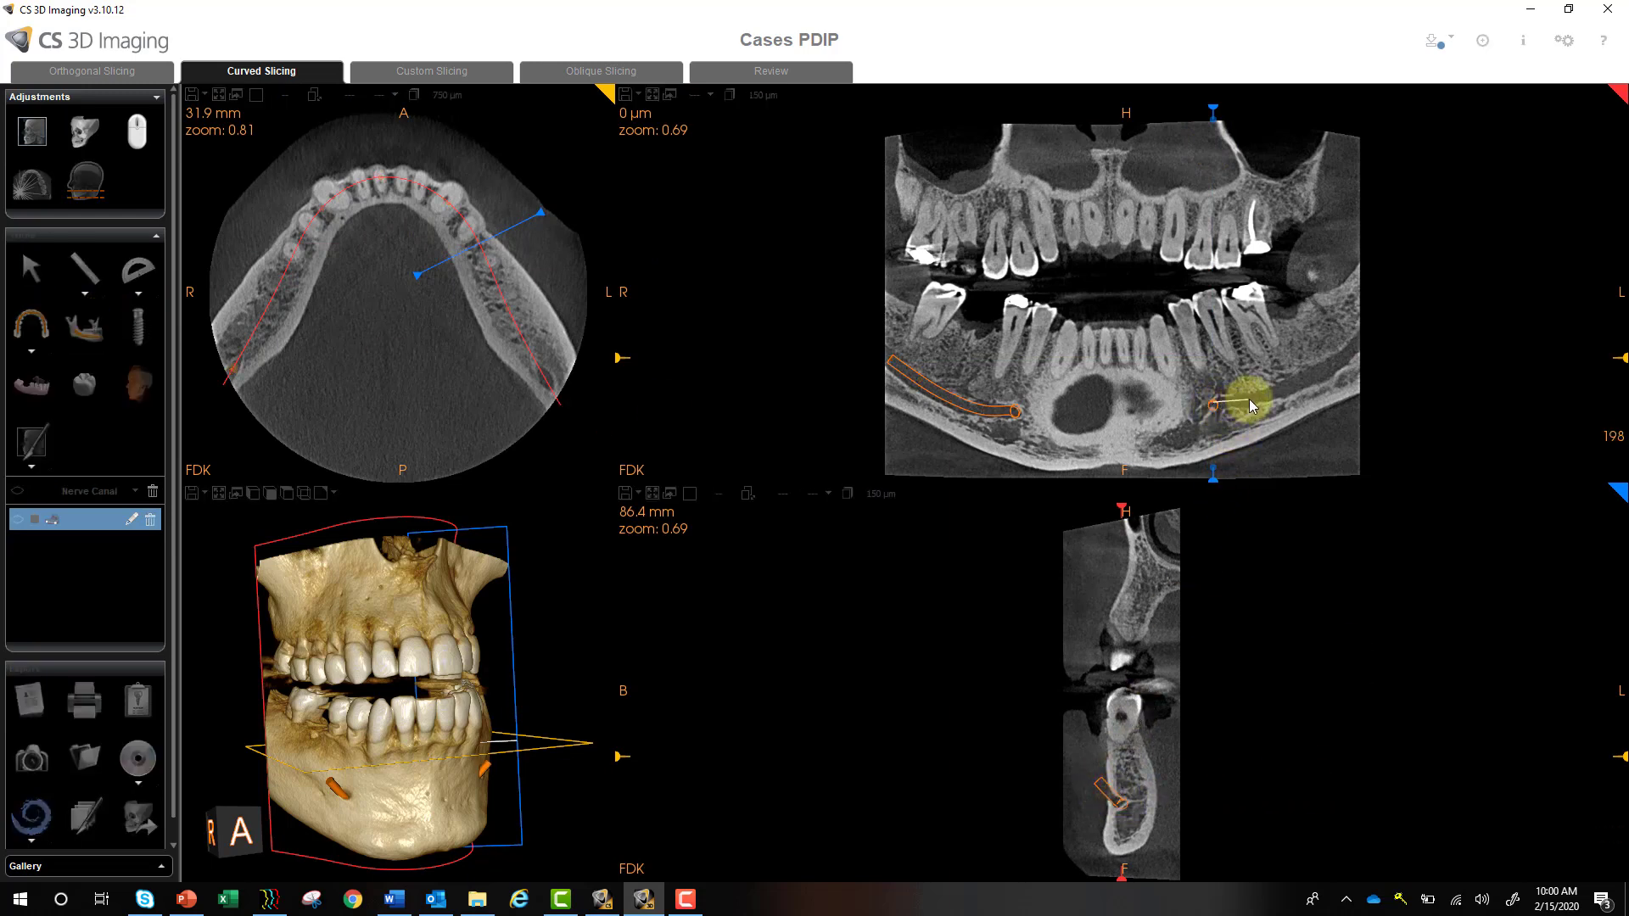
{"action": "left_click", "coordinate": [1327, 365]}
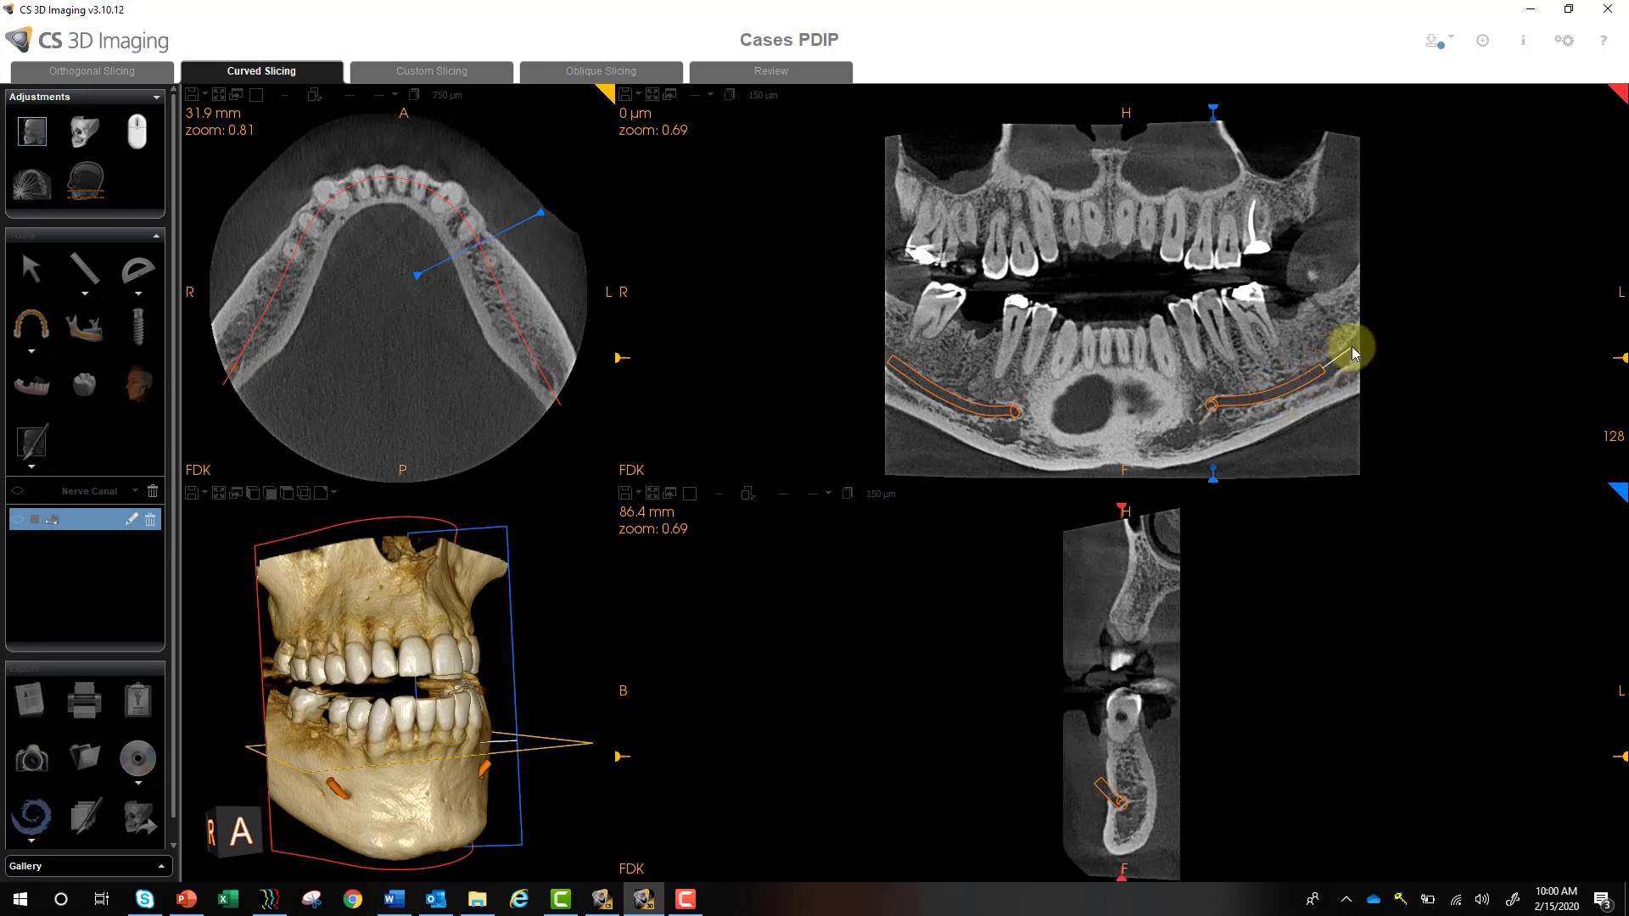
{"action": "double_click", "coordinate": [1351, 348]}
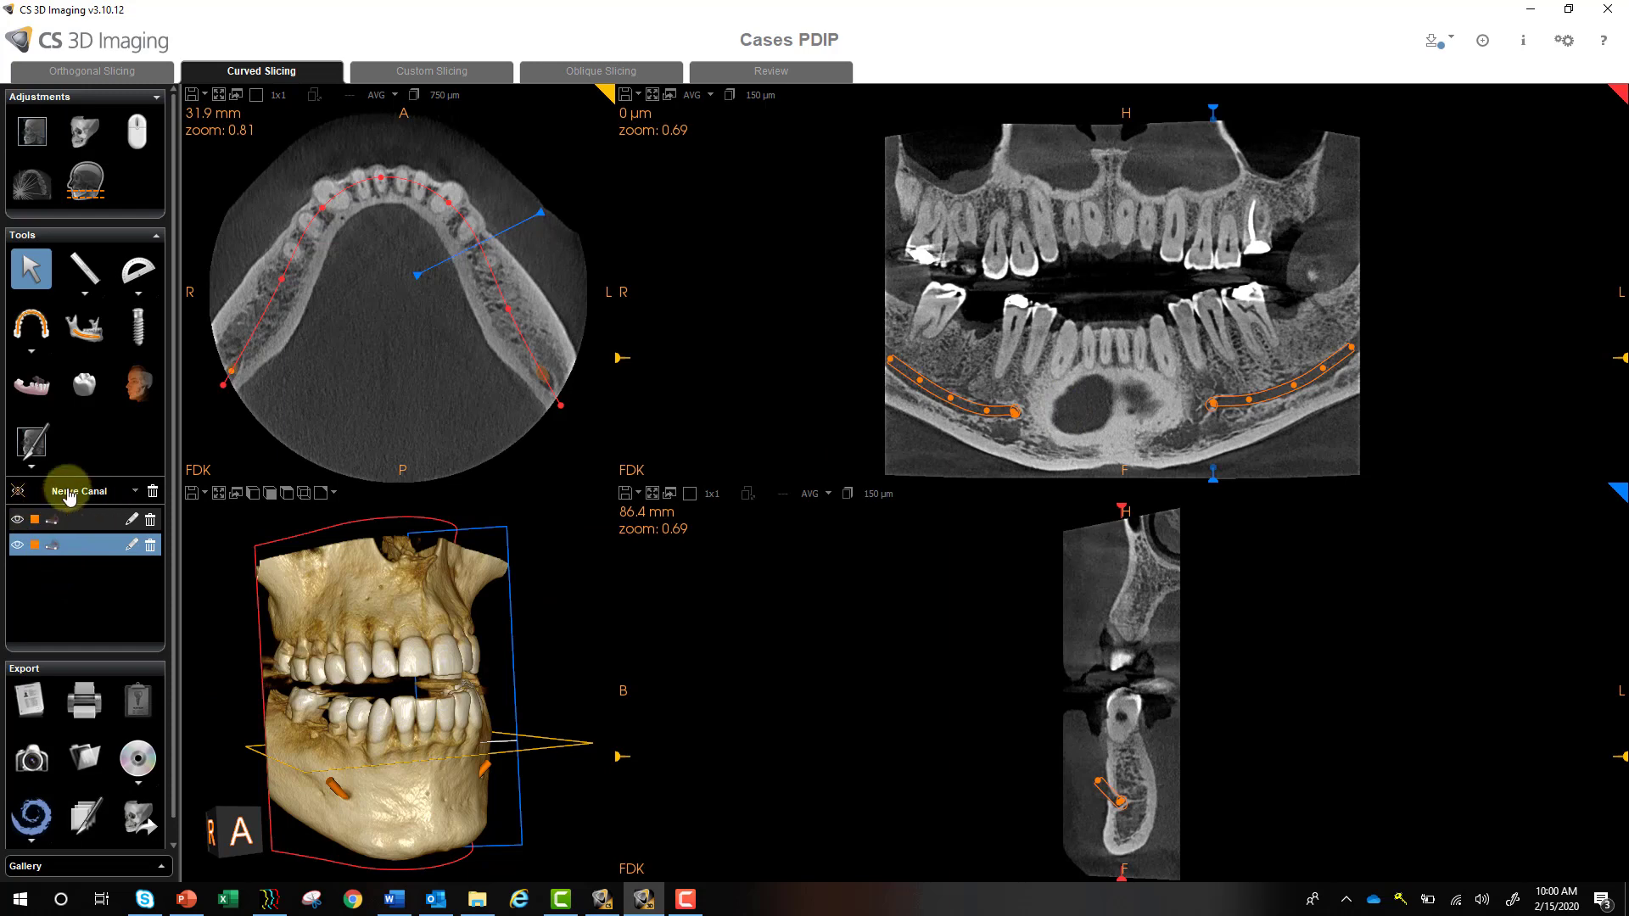
Recolour the second (left) nerve canal green, keep the right one orange, and toggle both canals' visibility
{"action": "left_click", "coordinate": [97, 492]}
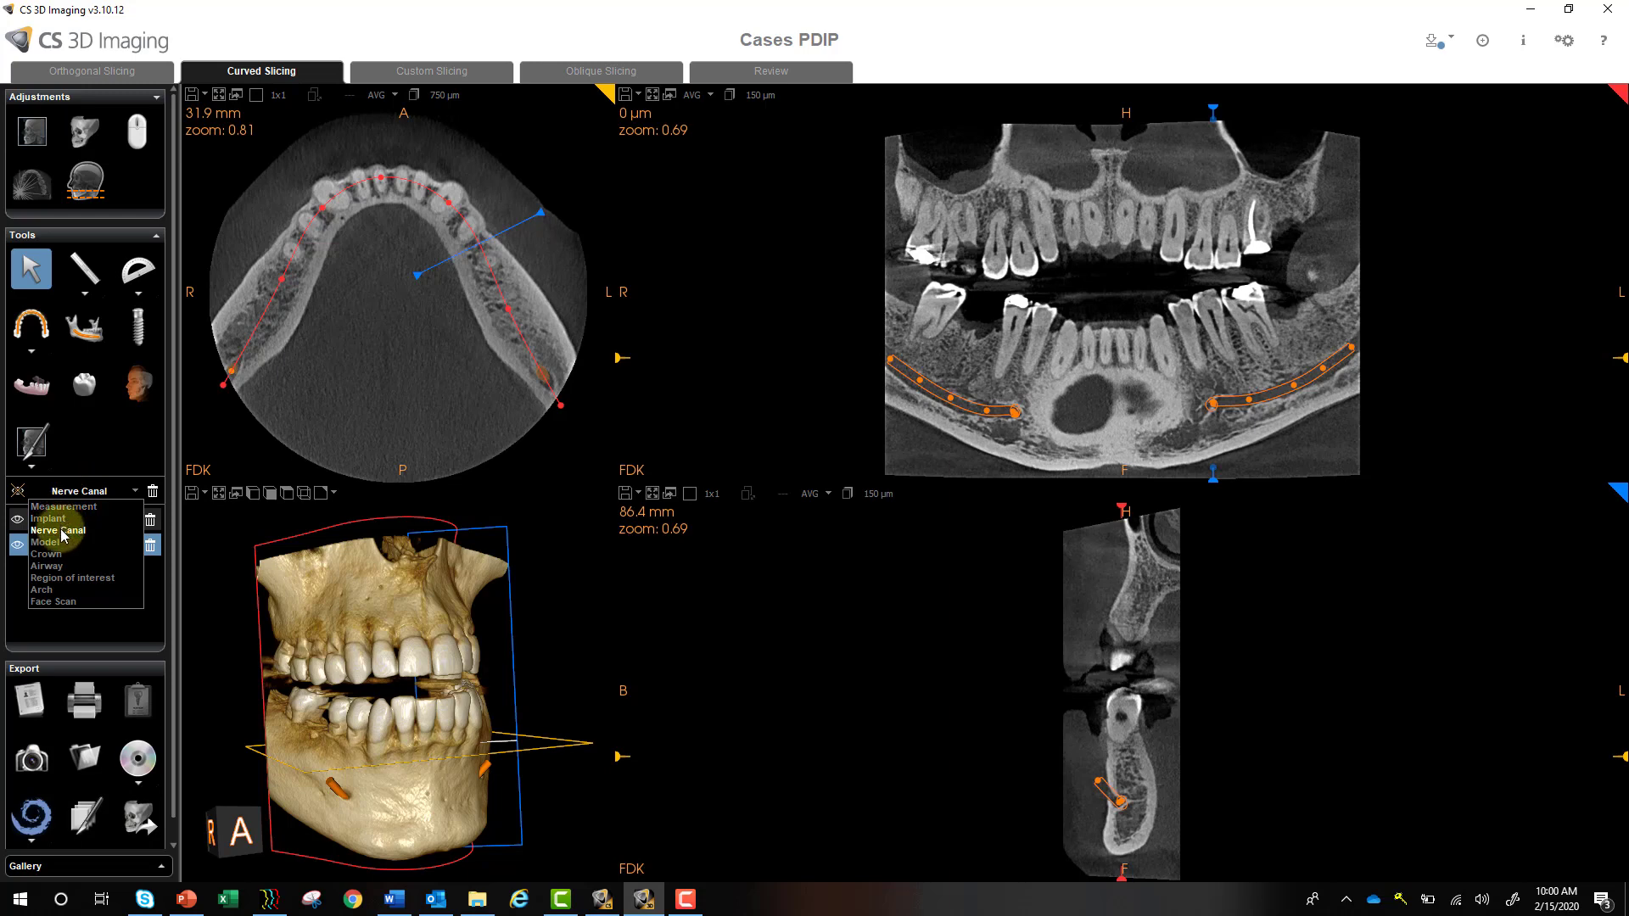
{"action": "left_click", "coordinate": [81, 495]}
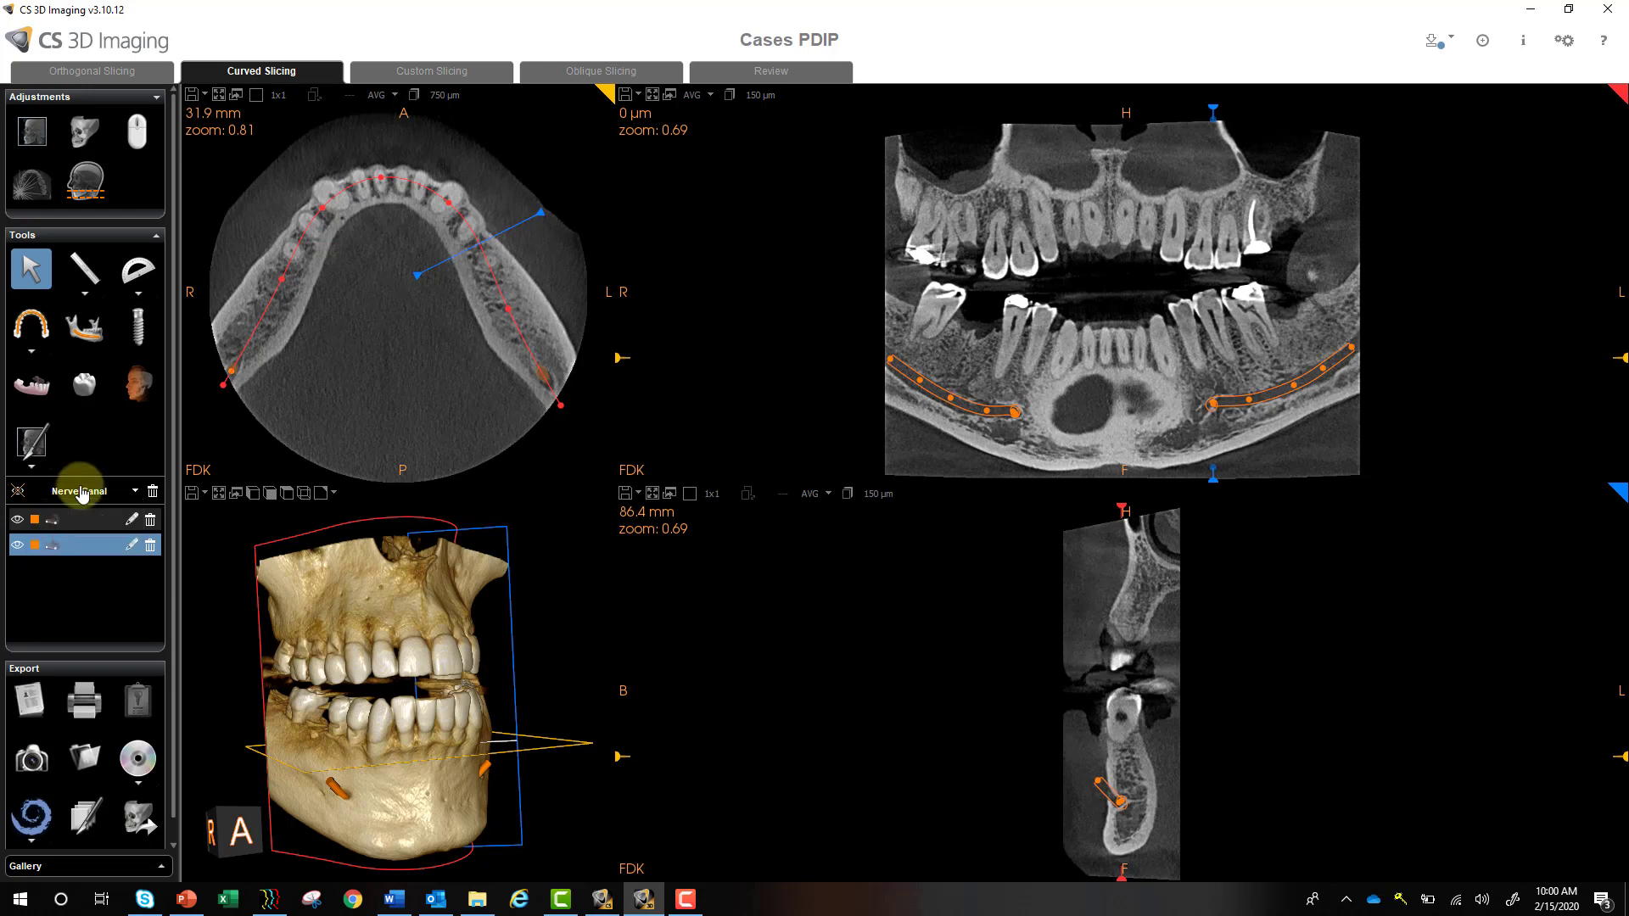
{"action": "left_click", "coordinate": [34, 545]}
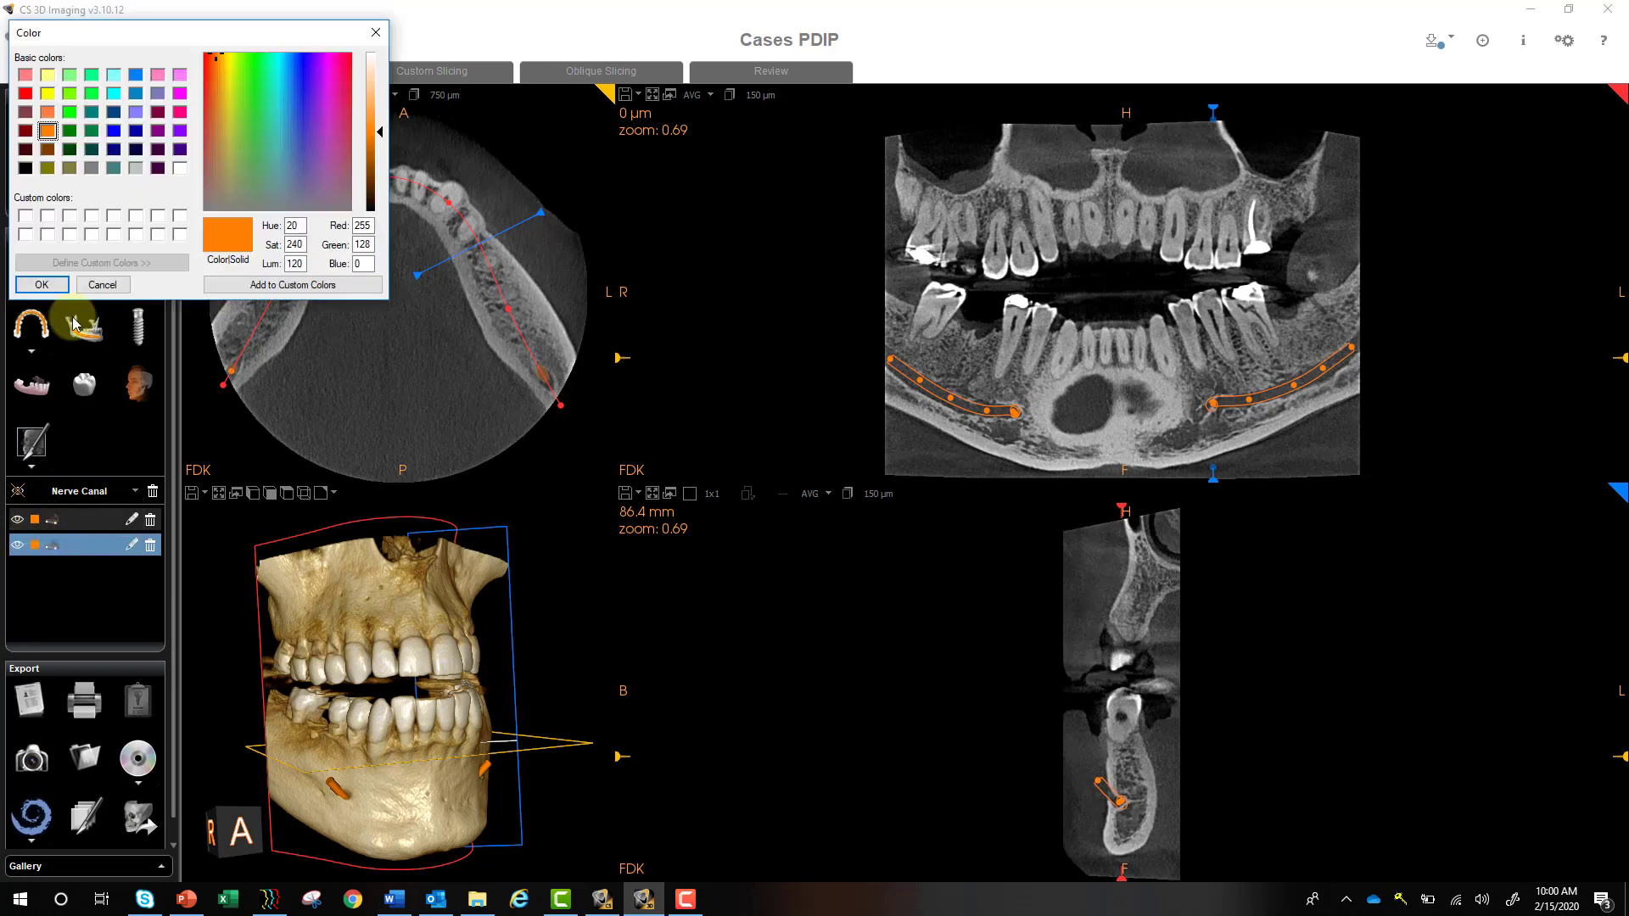
{"action": "left_click", "coordinate": [70, 111]}
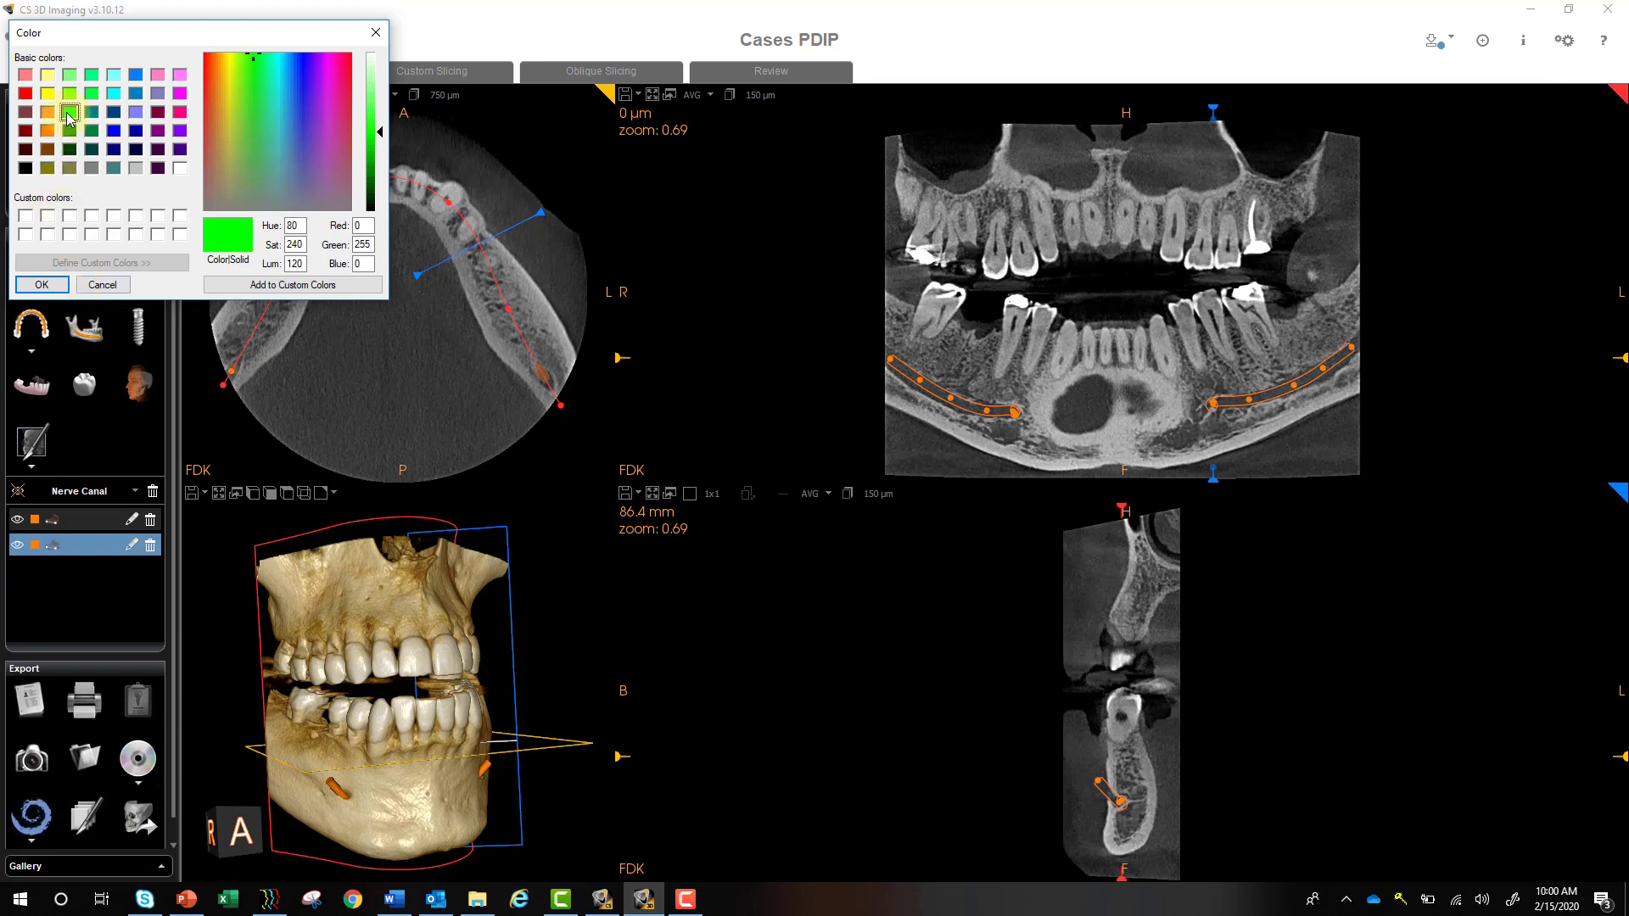
{"action": "left_click", "coordinate": [41, 284]}
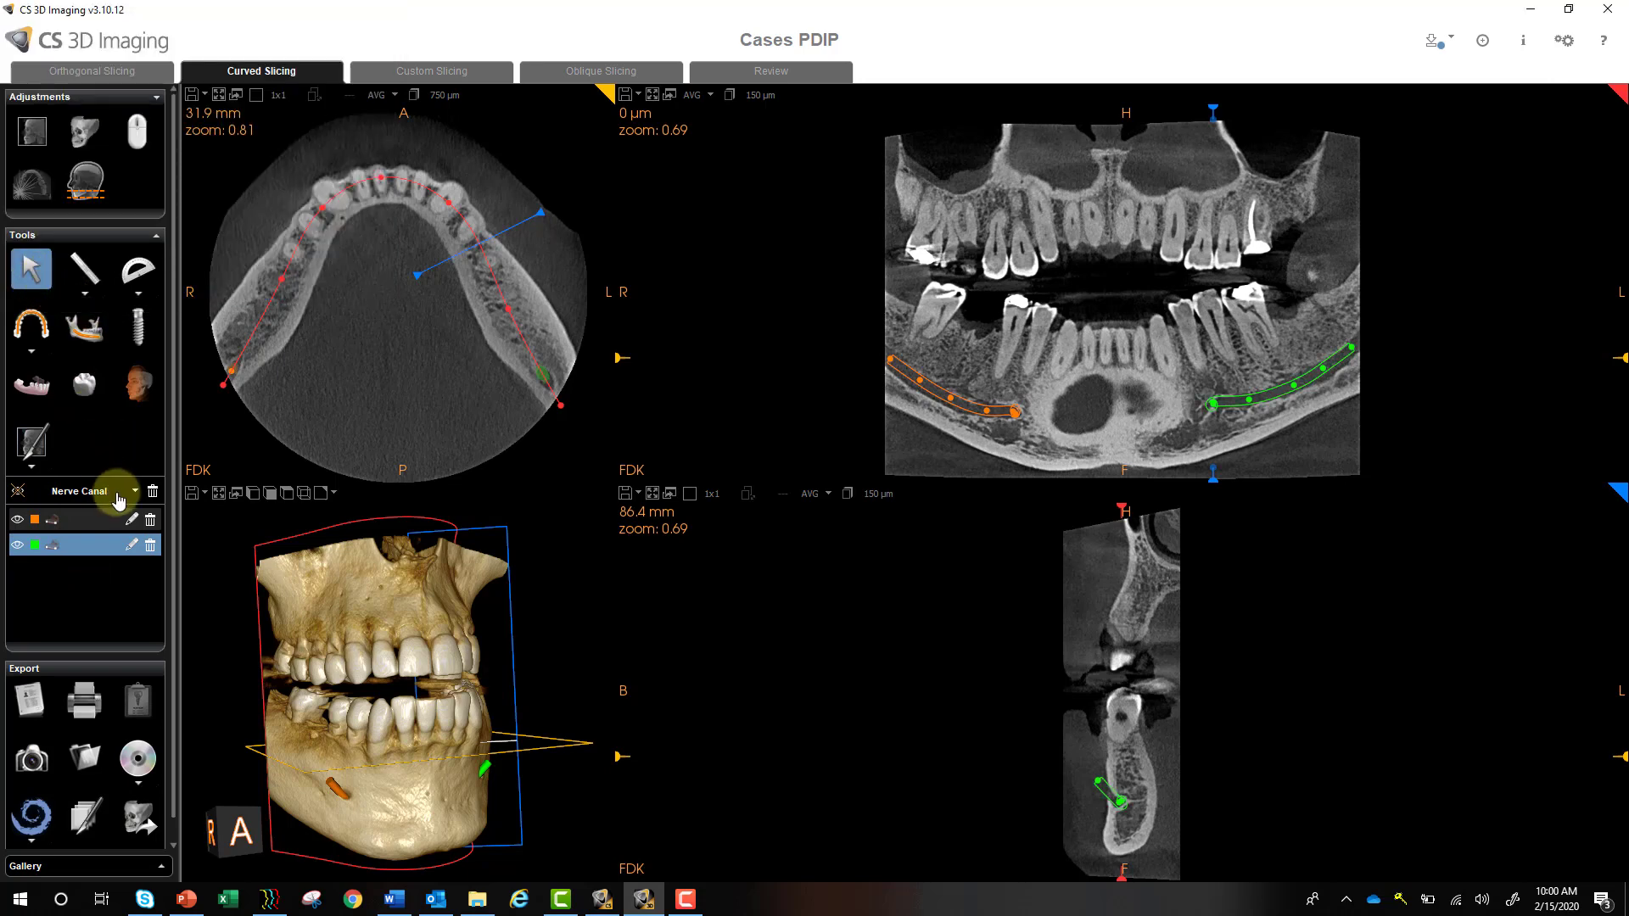
{"action": "left_click", "coordinate": [18, 492]}
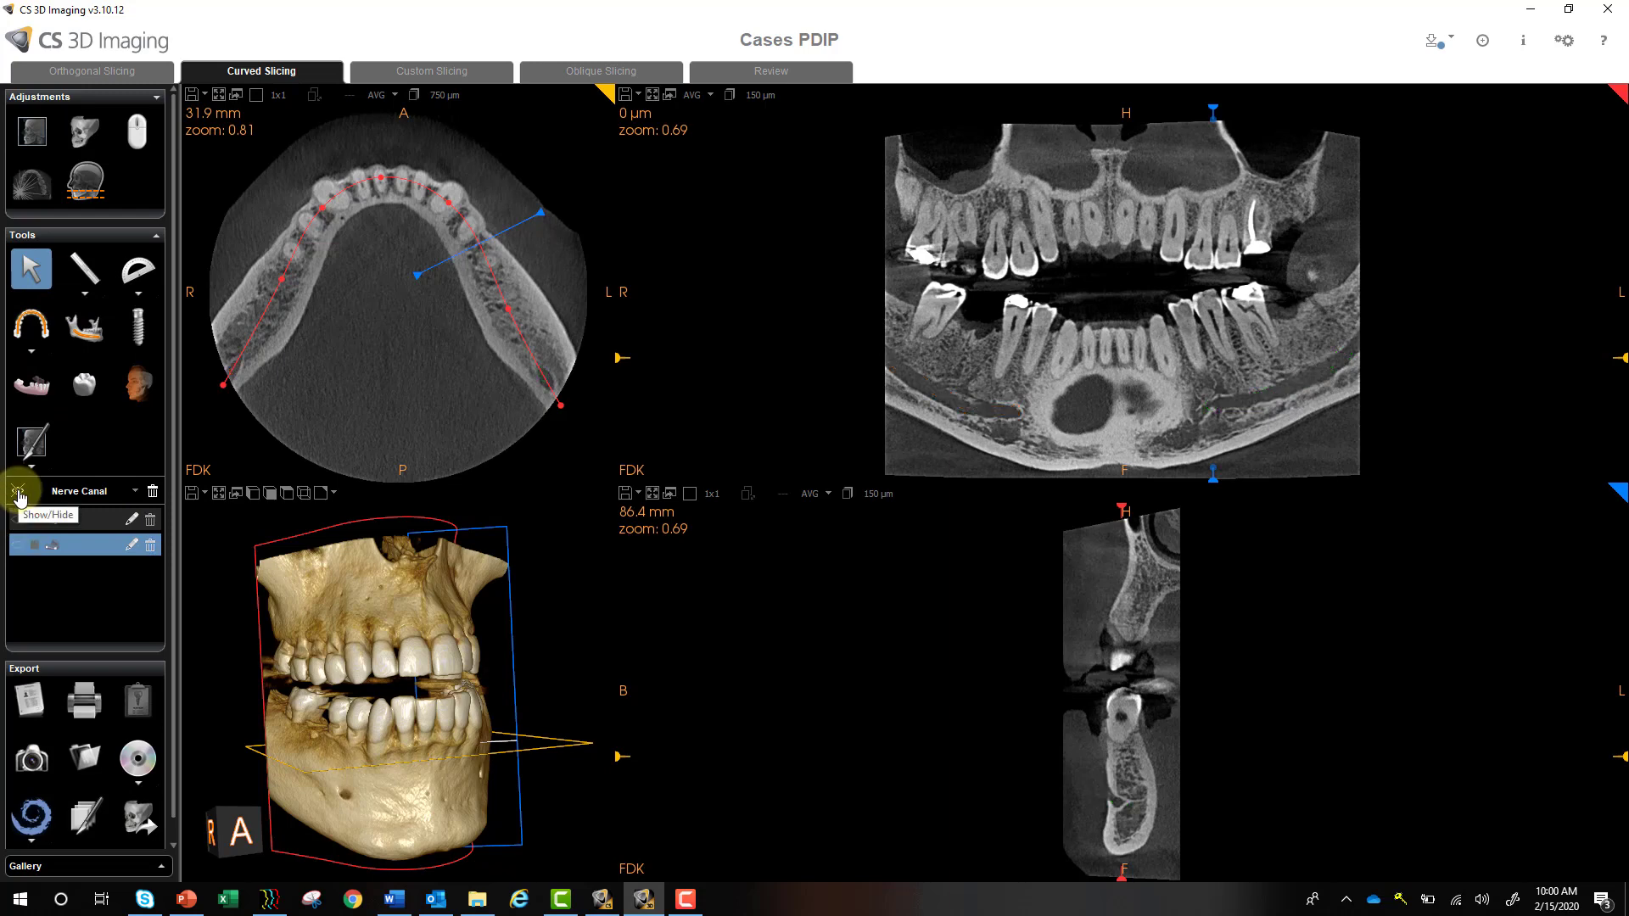
{"action": "left_click", "coordinate": [17, 492]}
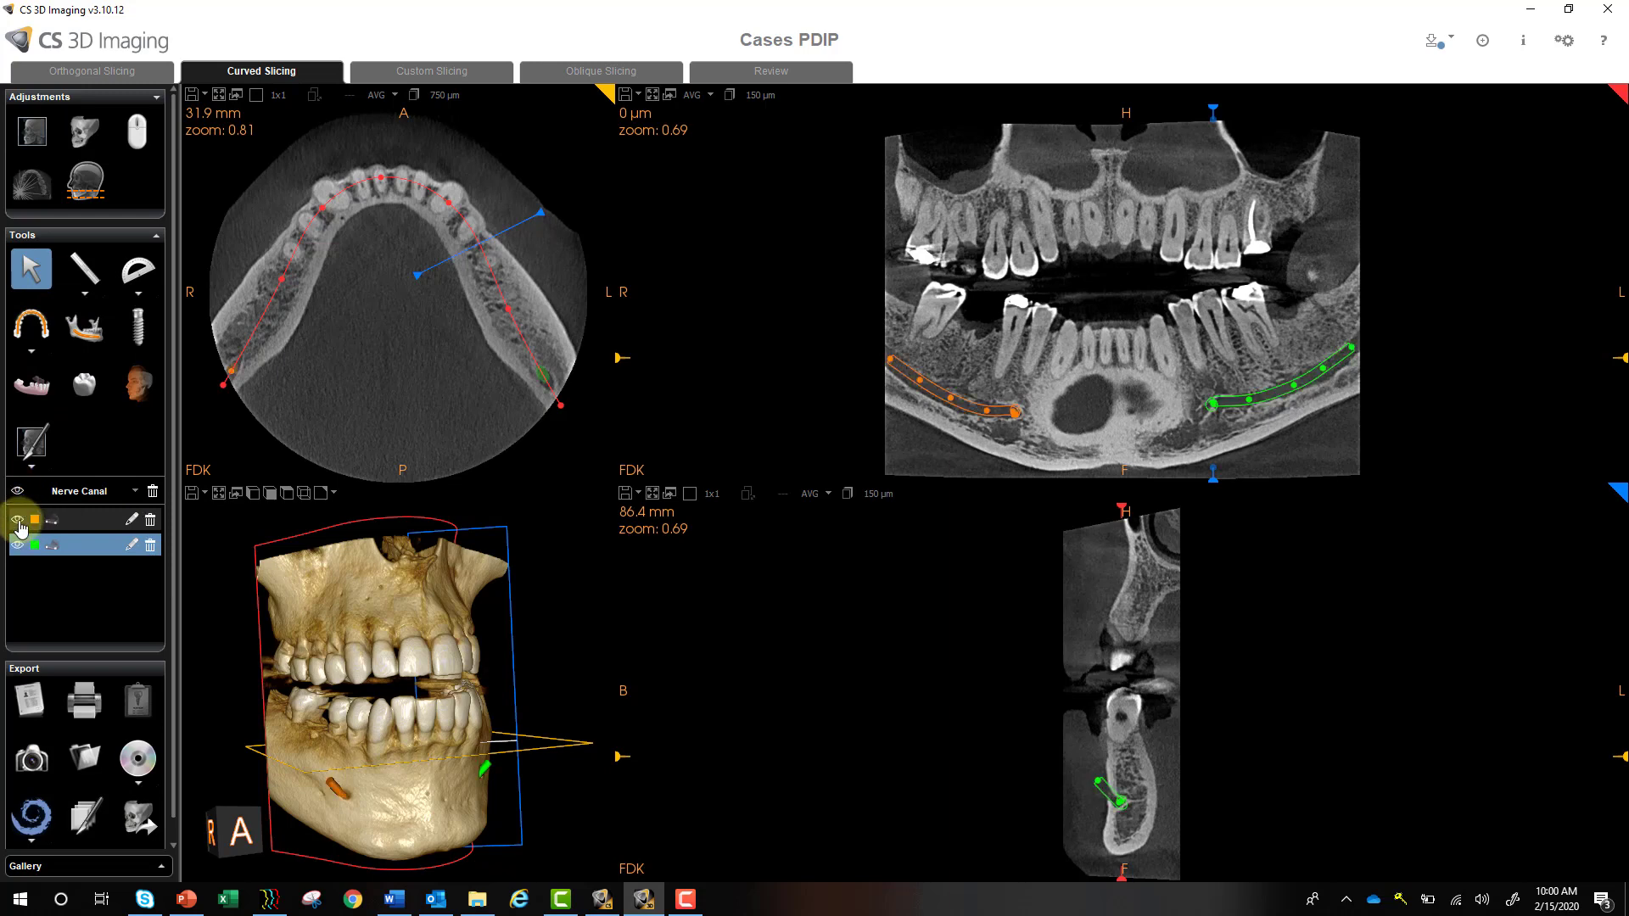
Change the green left canal's diameter from 2.5 mm to 3.0 mm in Nerve canal properties
{"action": "left_click", "coordinate": [131, 548]}
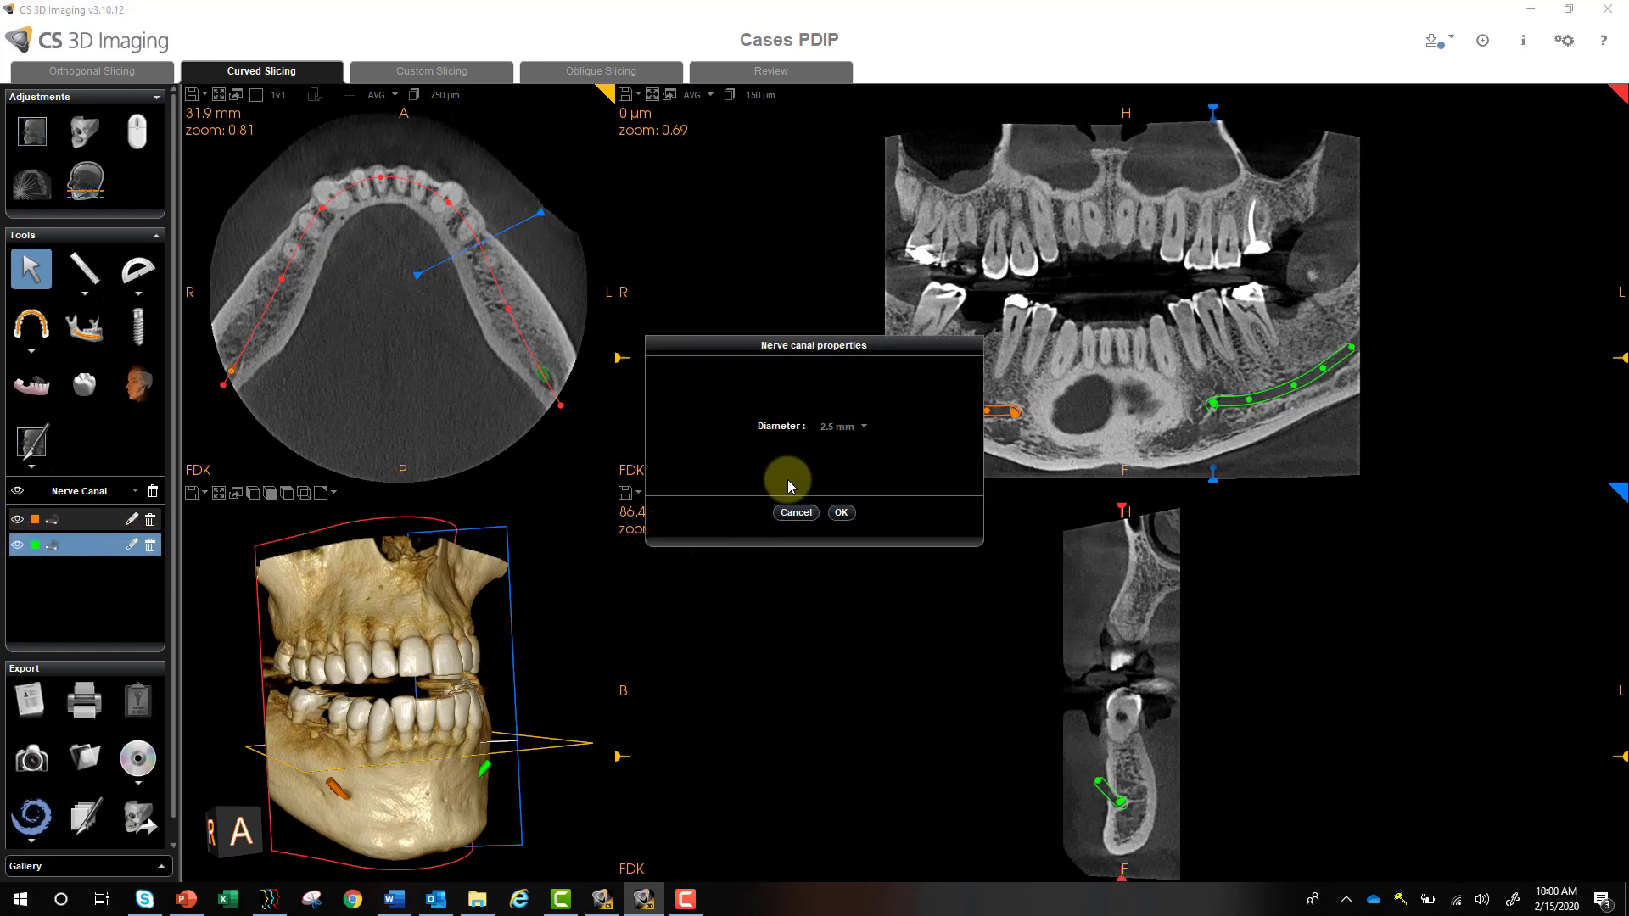
{"action": "left_click", "coordinate": [846, 430]}
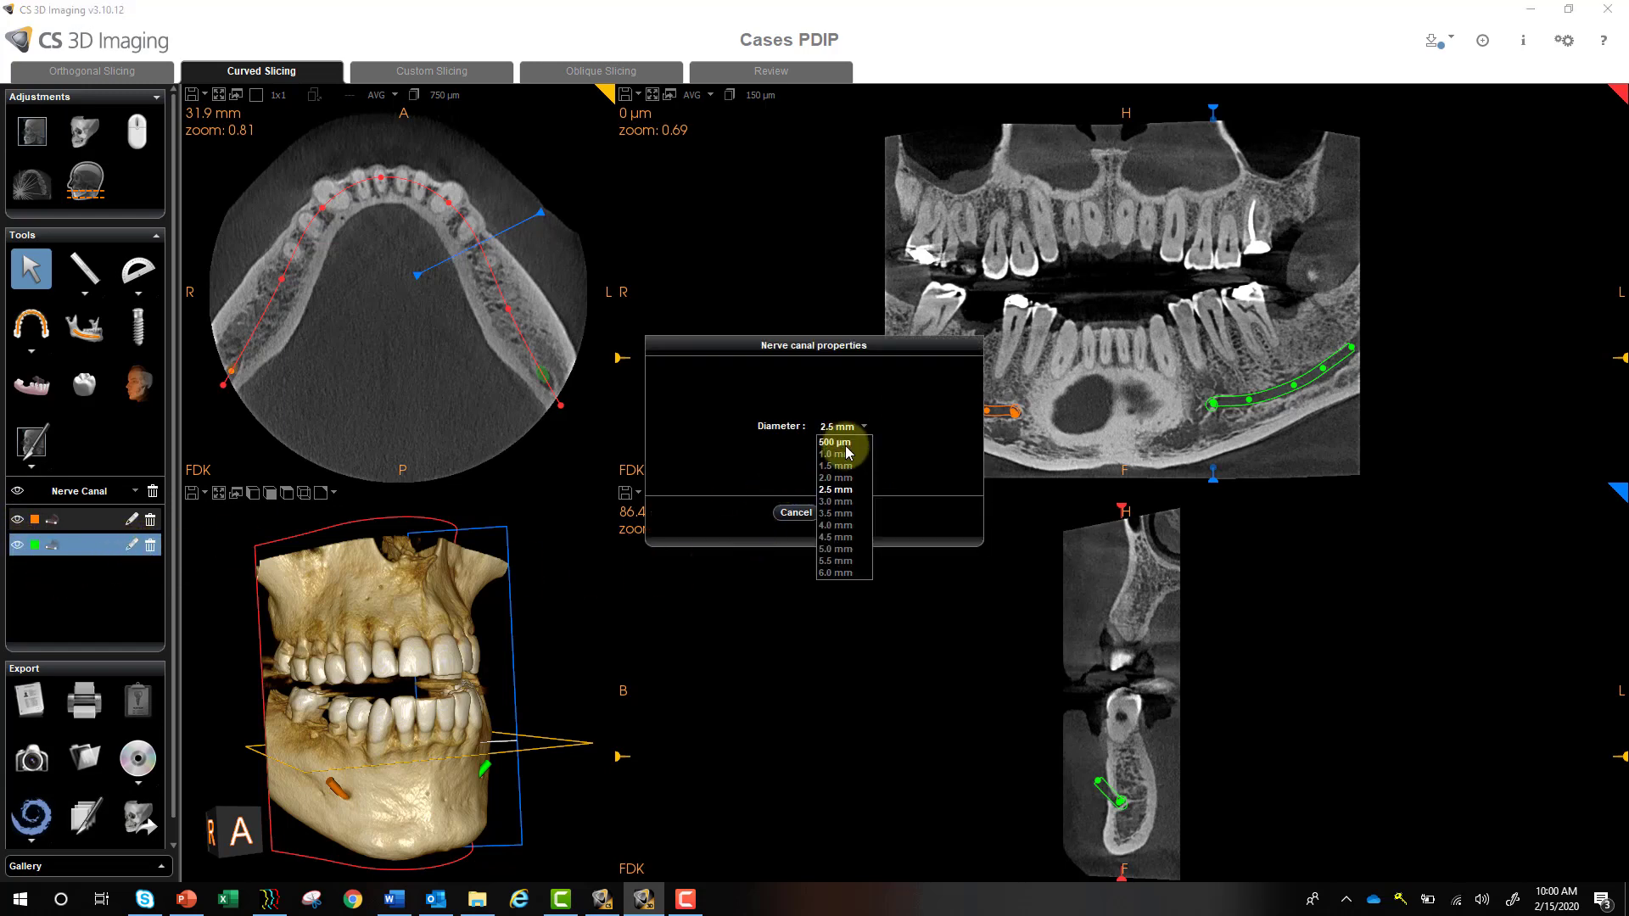
{"action": "left_click", "coordinate": [843, 503]}
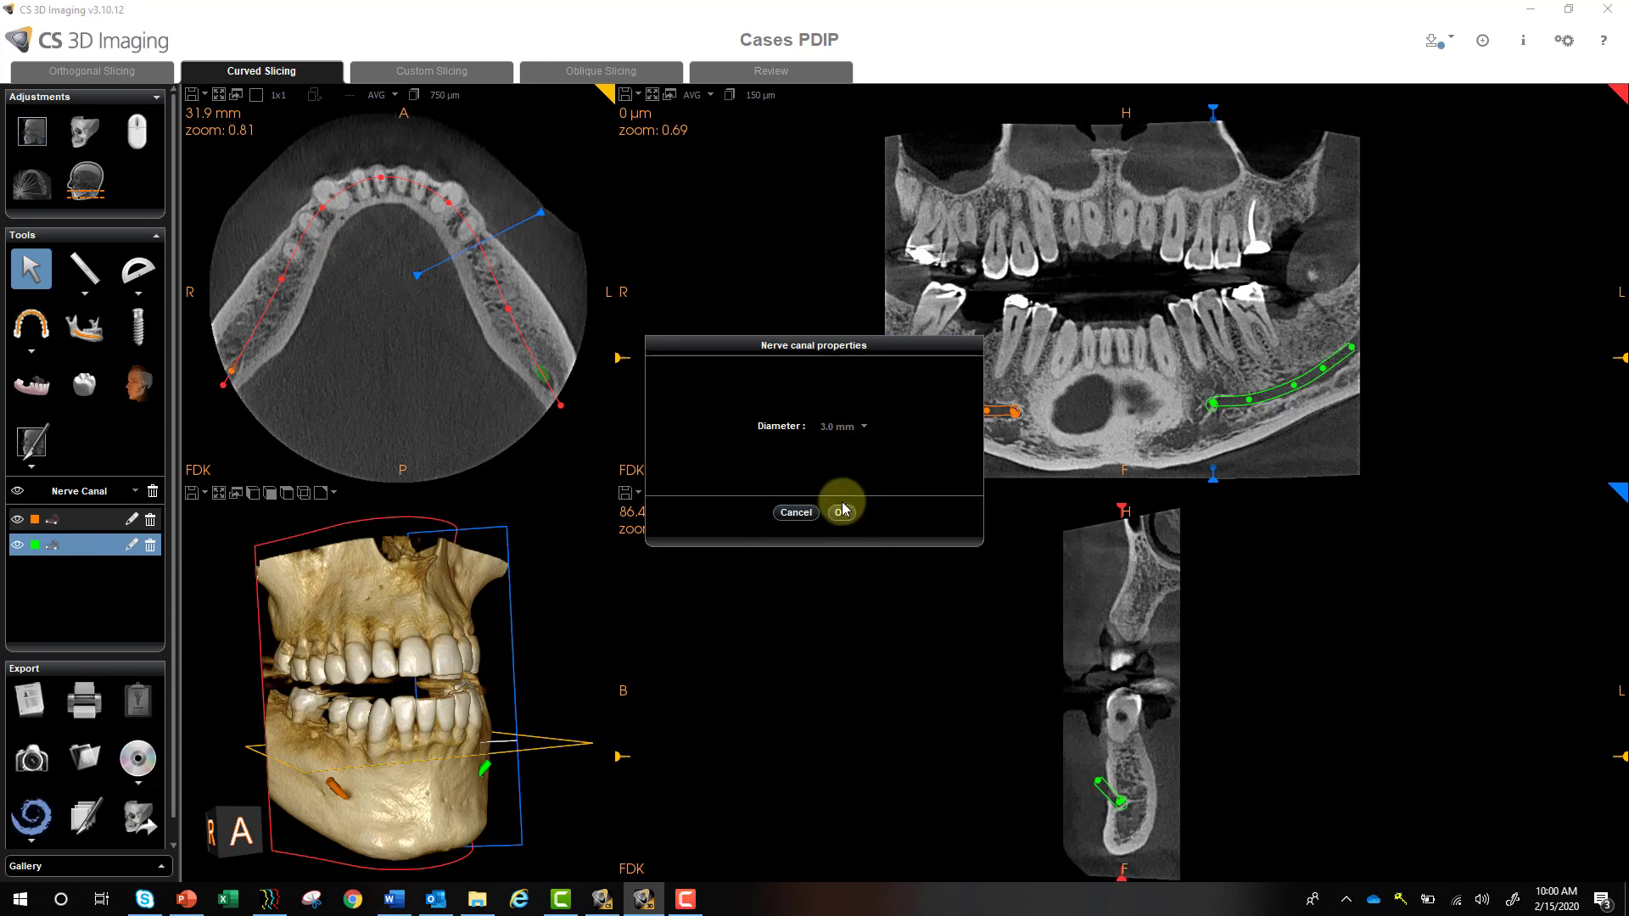
{"action": "left_click", "coordinate": [840, 429]}
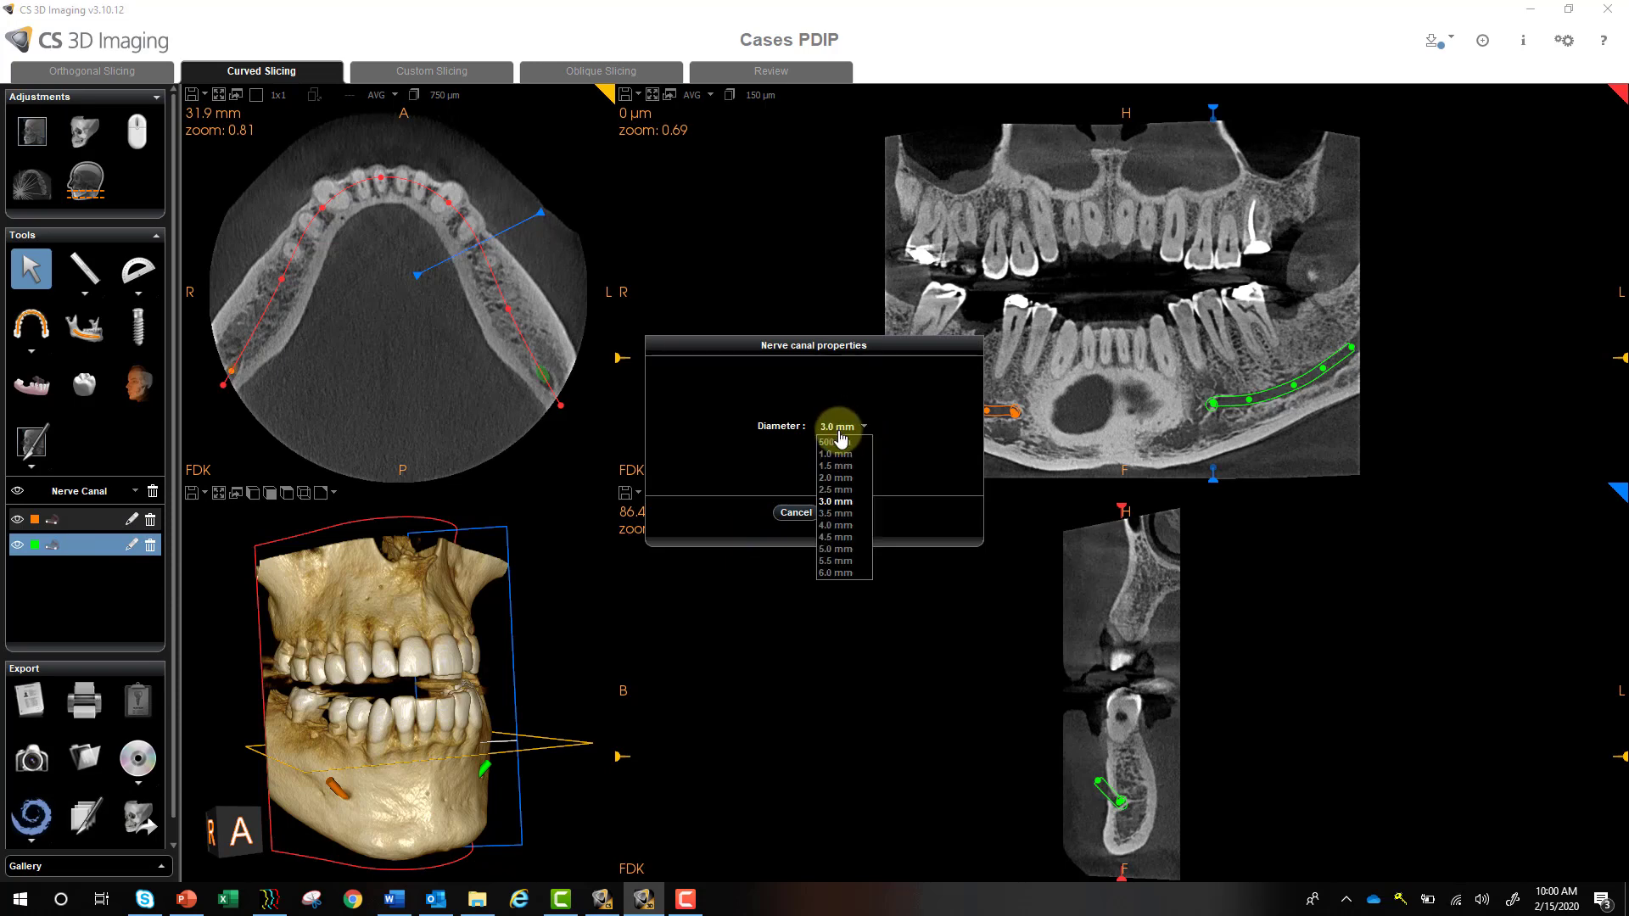
{"action": "left_click", "coordinate": [843, 504]}
{"action": "left_click", "coordinate": [846, 515]}
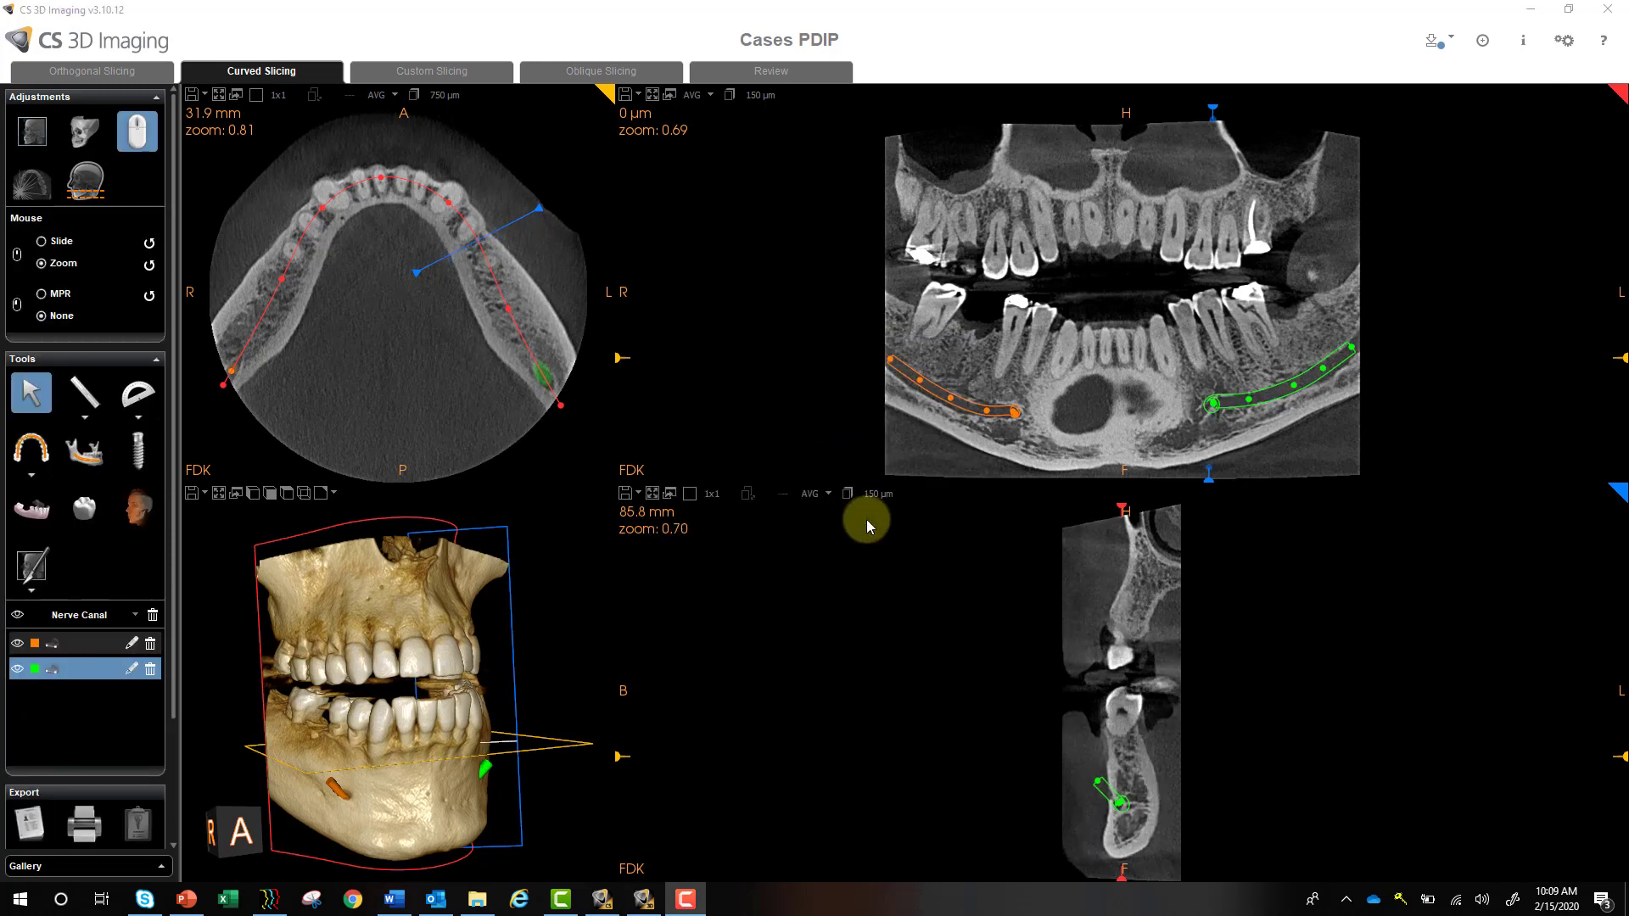
Move the cross-section along the left jaw to 107.4 mm and delete the green canal's point there
{"action": "left_click_drag", "start_coordinate": [1209, 479], "coordinate": [1238, 479]}
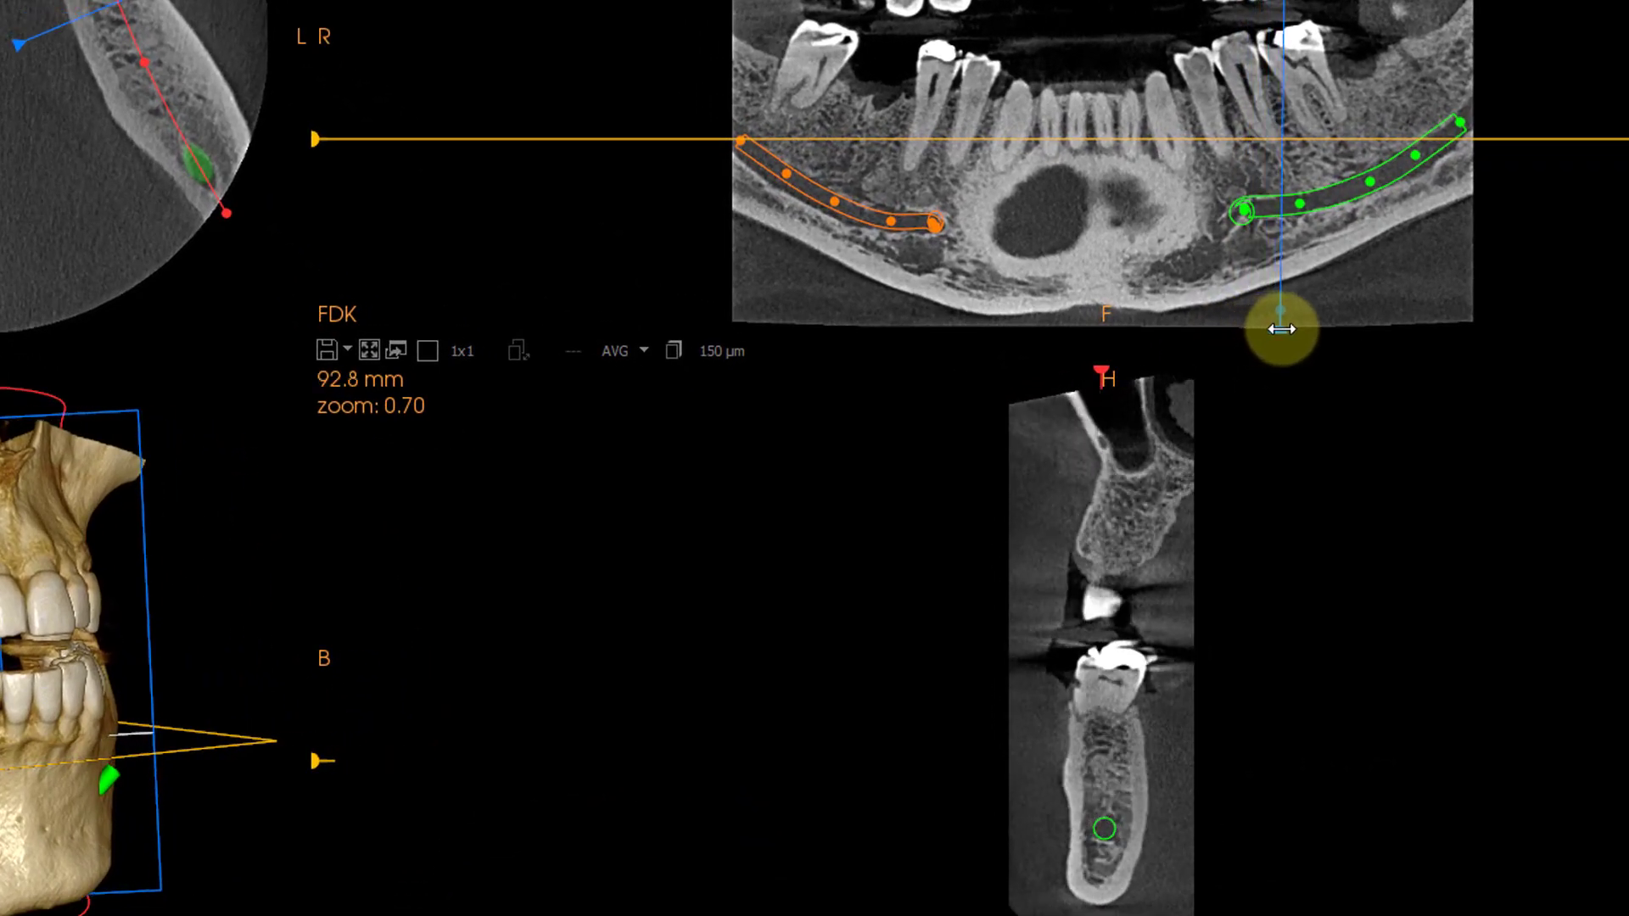
{"action": "left_click_drag", "start_coordinate": [1282, 329], "coordinate": [1300, 330]}
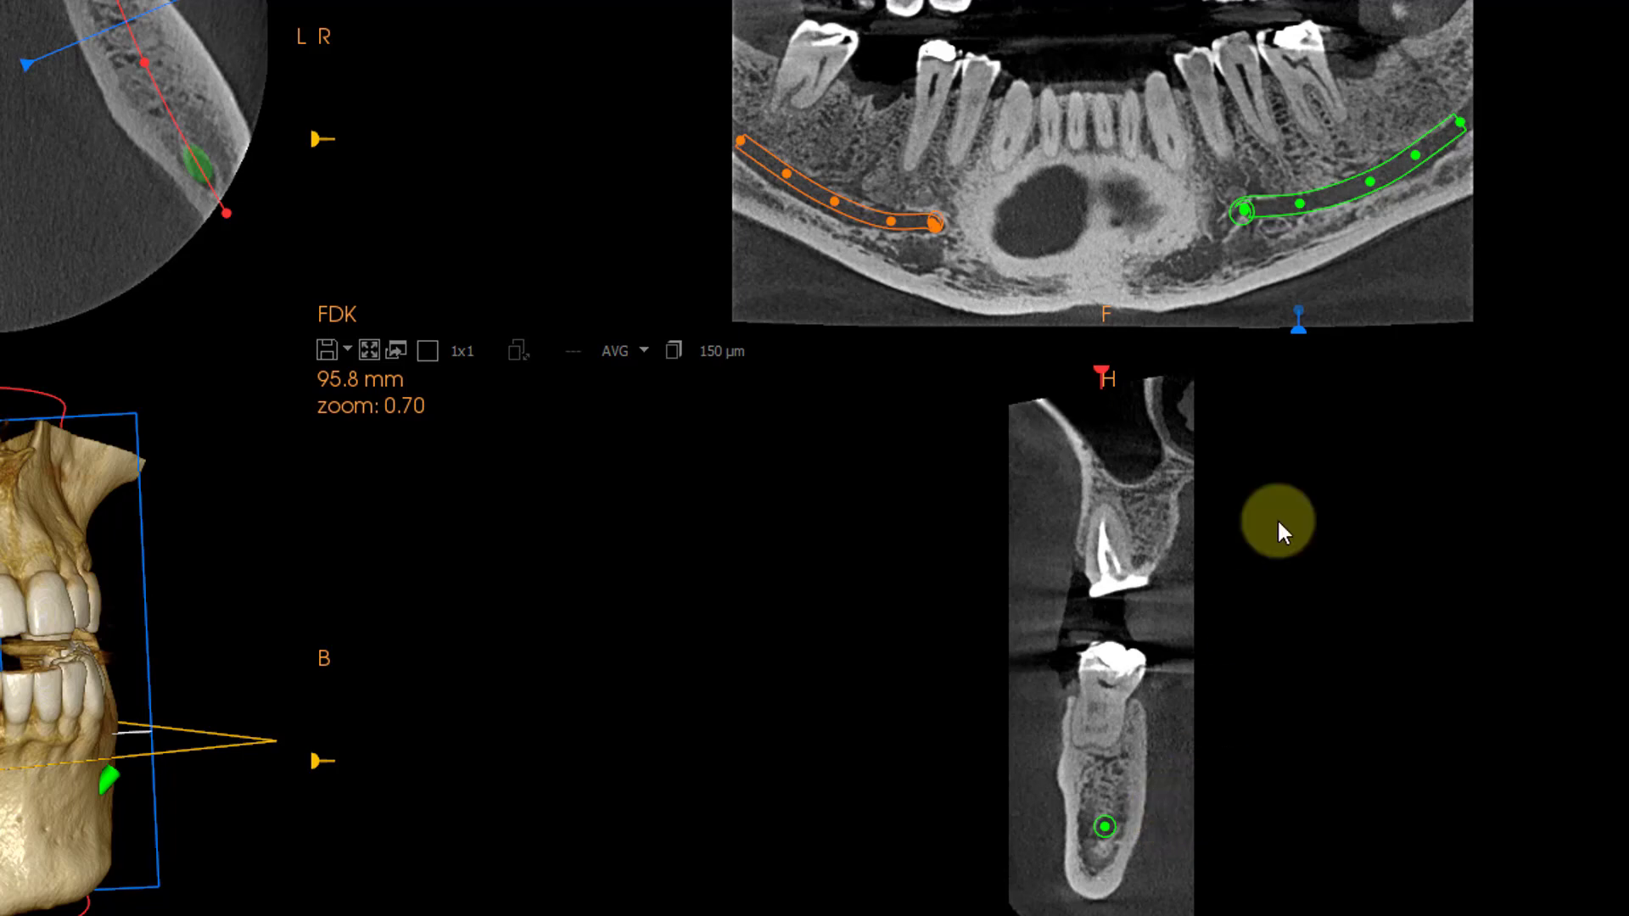
{"action": "left_click_drag", "start_coordinate": [1298, 323], "coordinate": [1369, 331]}
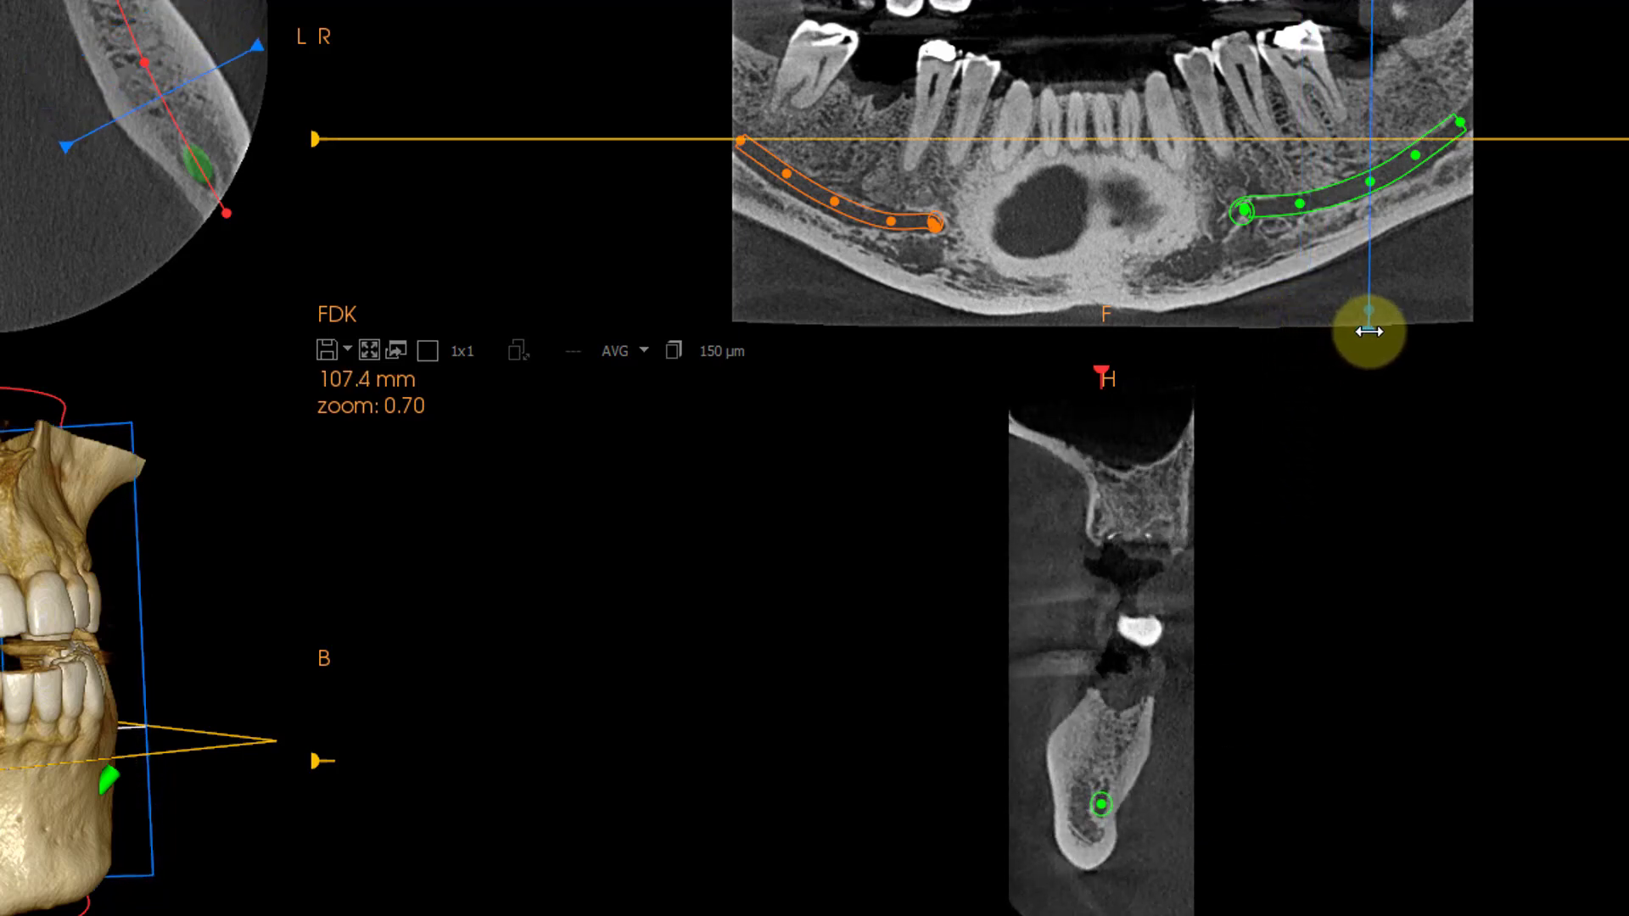
{"action": "right_click", "coordinate": [1101, 806]}
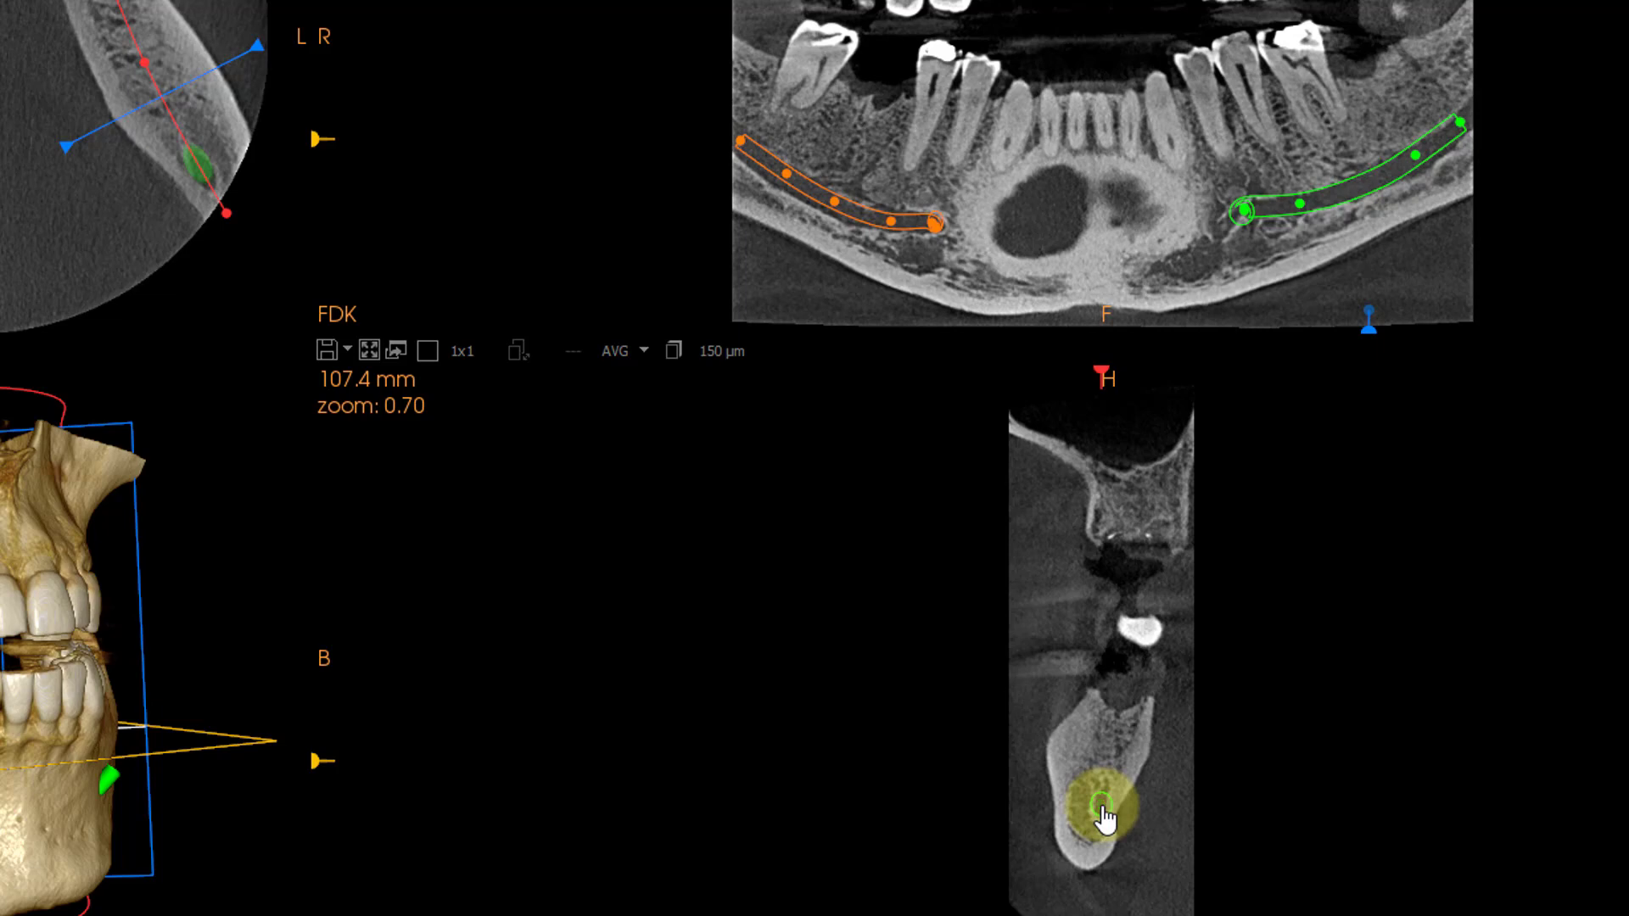